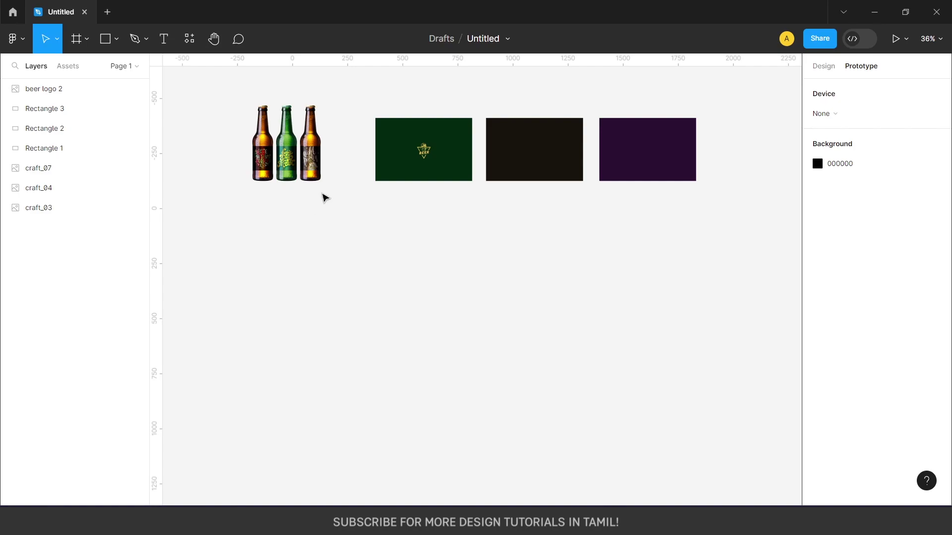
# - Select the brown rectangle (Rectangle 2) on the canvas
pyautogui.hscroll(5, 307, 183)
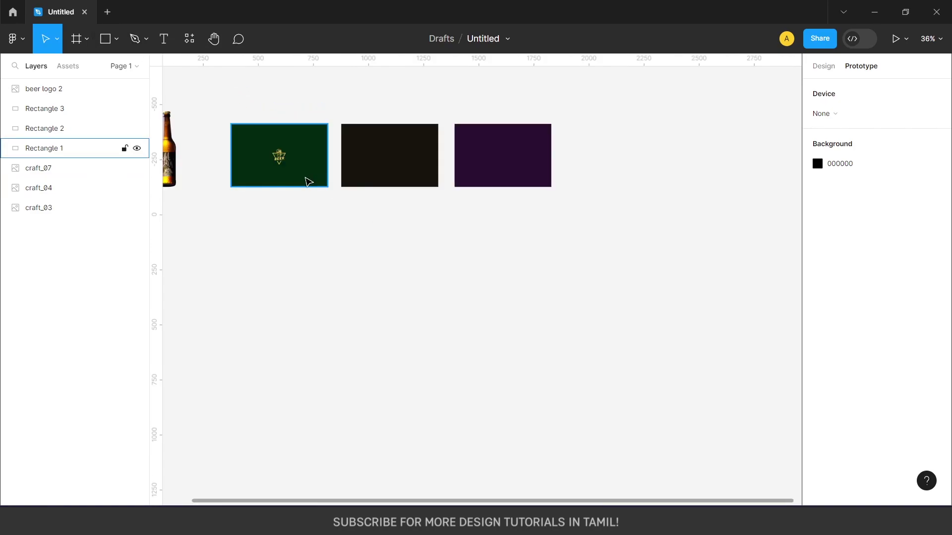
pyautogui.hscroll(-1, 408, 223)
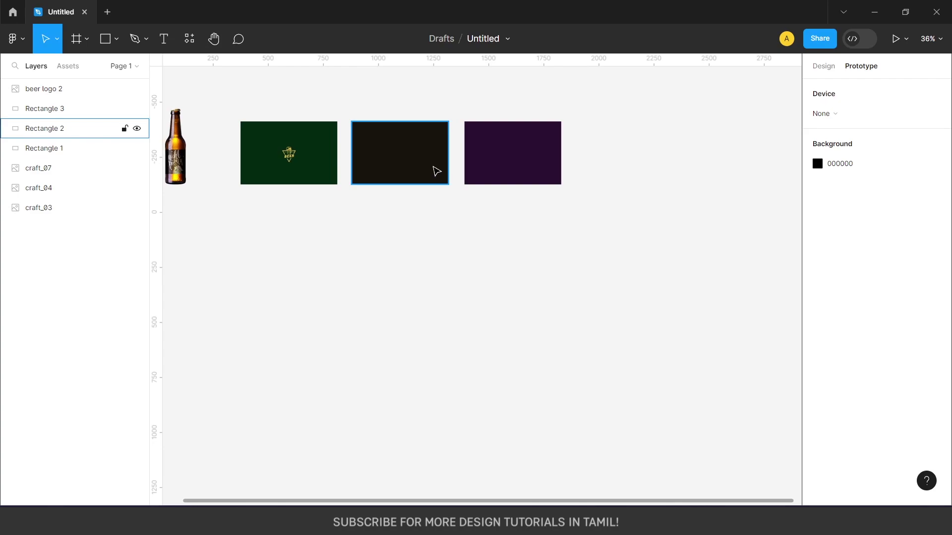
pyautogui.click(436, 171)
# - Duplicate the green and brown rectangles below the originals and butt the brown copy against the green
pyautogui.keyDown('shift'); pyautogui.click(333, 171); pyautogui.keyUp('shift')
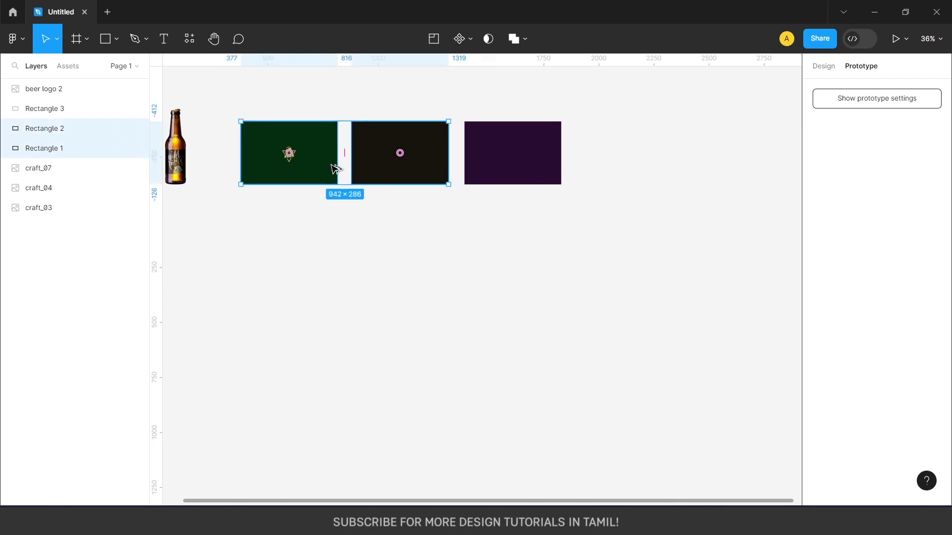
pyautogui.moveTo(335, 170); pyautogui.dragTo(348, 353)
pyautogui.scroll(-3, 546, 277)
pyautogui.hscroll(-3, 545, 277)
pyautogui.click(535, 233)
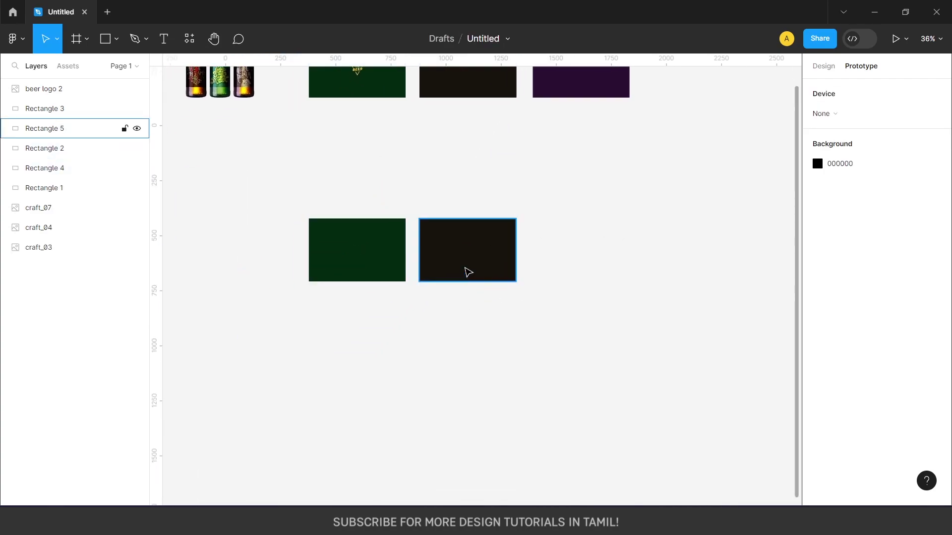
pyautogui.click(468, 272)
pyautogui.moveTo(465, 272); pyautogui.dragTo(453, 270)
# - Wrap both copied rectangles in a new 879×286 frame, Frame 1
pyautogui.moveTo(360, 213); pyautogui.dragTo(461, 302)
pyautogui.hscroll(3, 364, 298)
pyautogui.click(337, 338)
pyautogui.hscroll(1, 377, 334)
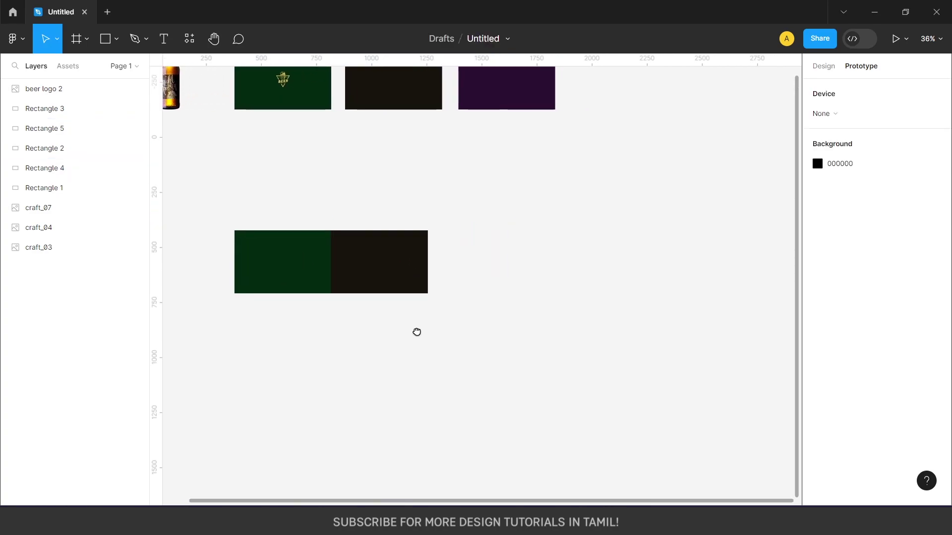
pyautogui.moveTo(240, 184); pyautogui.dragTo(367, 307)
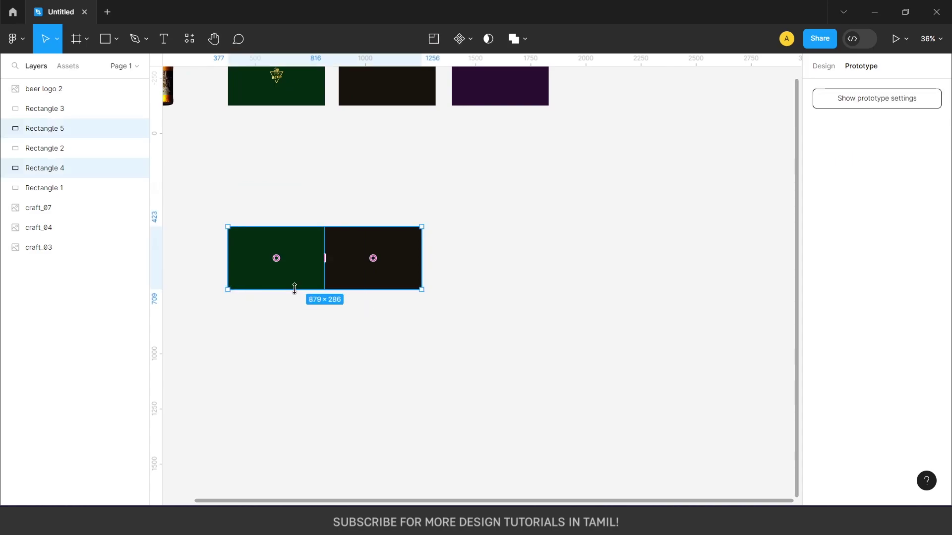
pyautogui.click(76, 39)
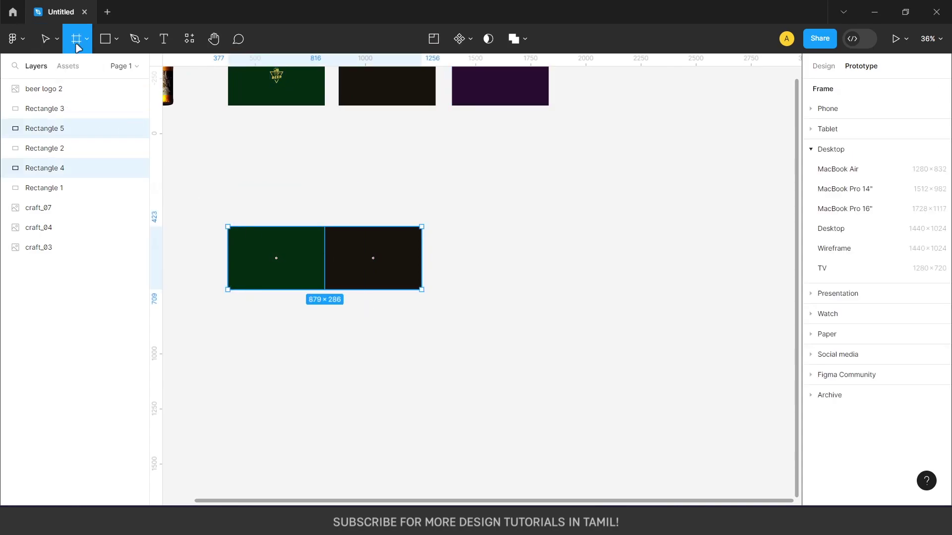
pyautogui.moveTo(226, 227); pyautogui.dragTo(424, 293)
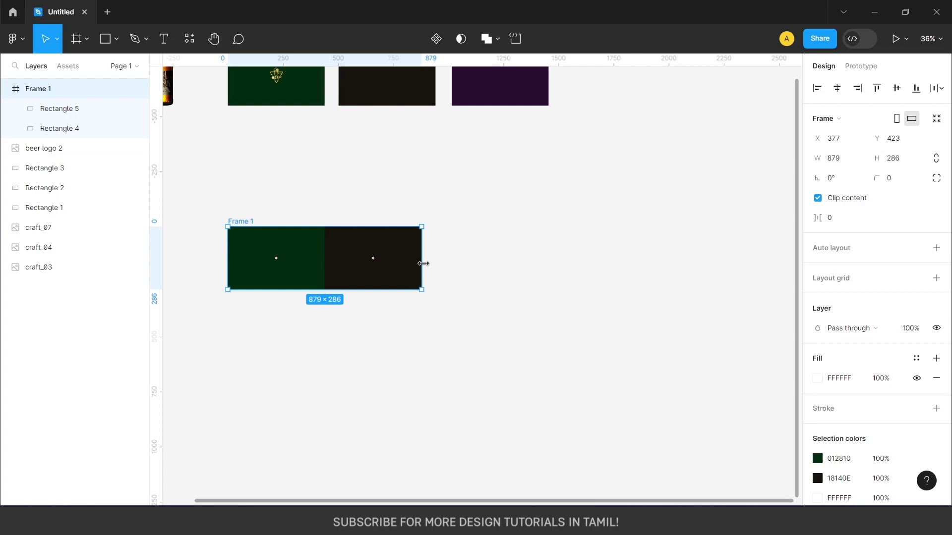
# - Narrow Frame 1 to 439 px wide so only the green rectangle copy shows
pyautogui.moveTo(423, 263); pyautogui.dragTo(326, 263)
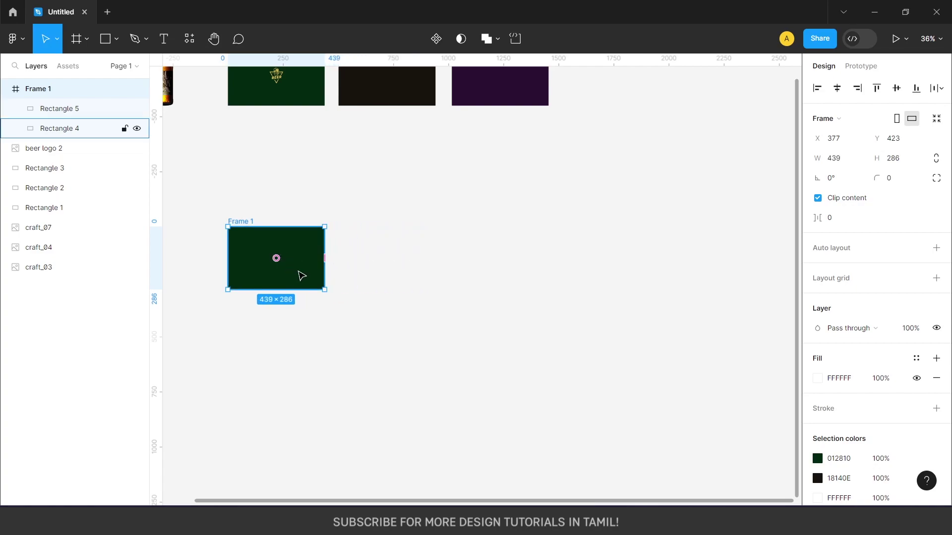
pyautogui.press('Return')
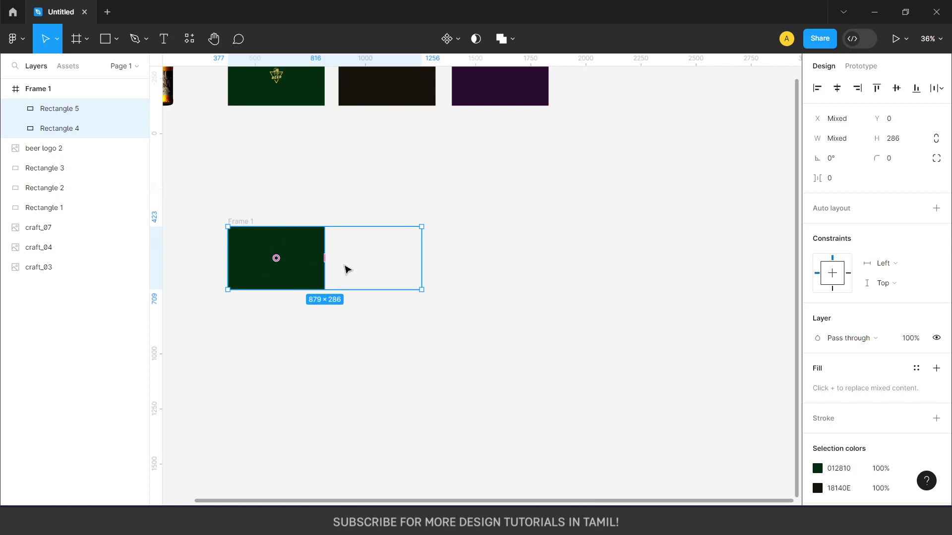
pyautogui.click(253, 223)
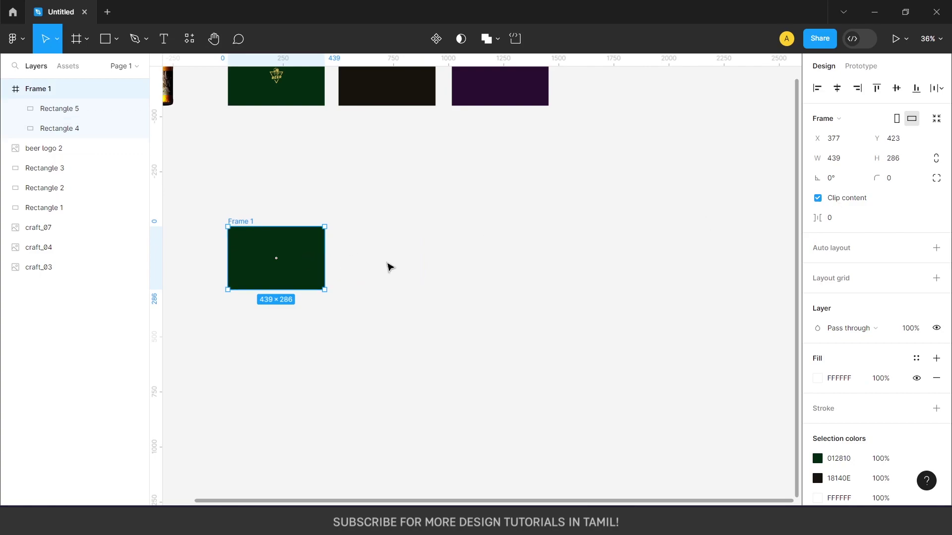
# - Toggle Frame 1's Clip content off and back on, then deselect it
pyautogui.click(817, 199)
pyautogui.click(818, 199)
pyautogui.click(297, 330)
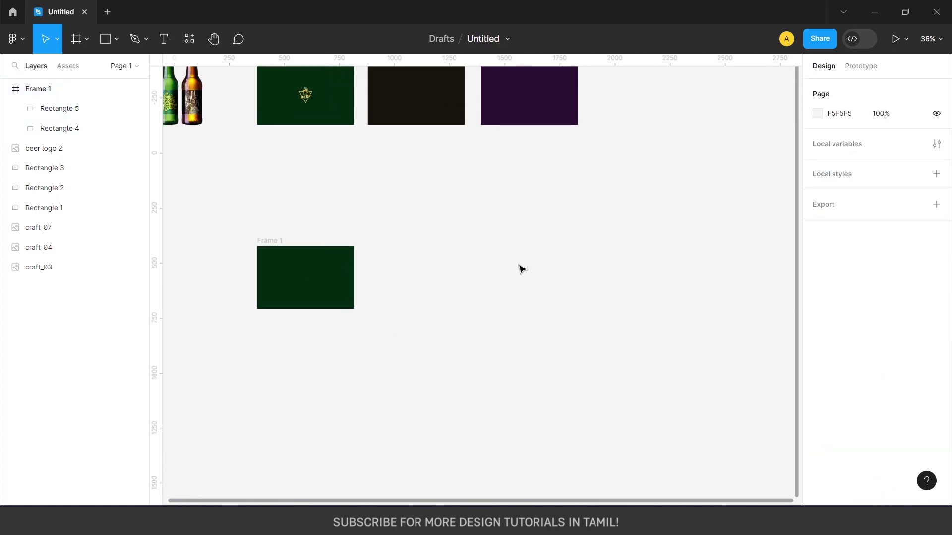
pyautogui.scroll(2, 467, 282)
pyautogui.hscroll(1, 467, 282)
pyautogui.scroll(1, 481, 274)
pyautogui.hscroll(1, 480, 273)
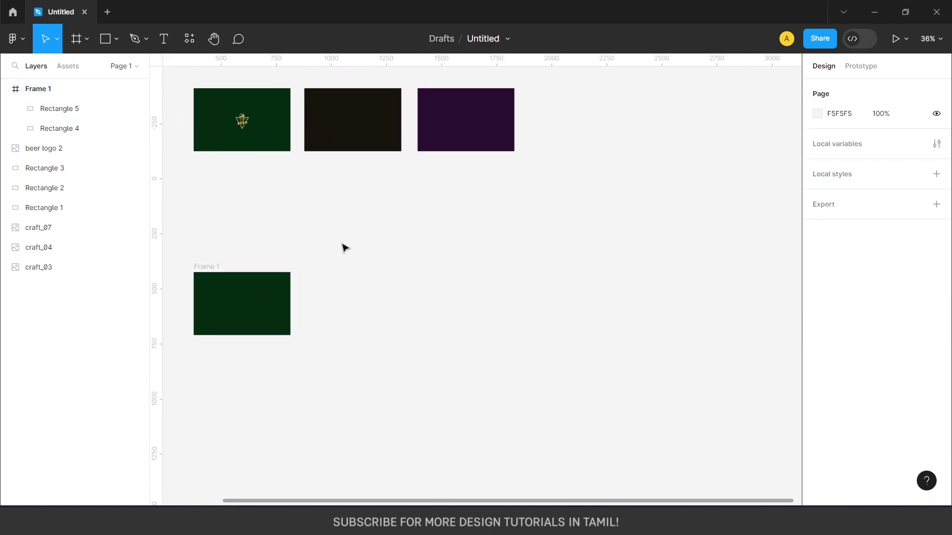
pyautogui.click(79, 45)
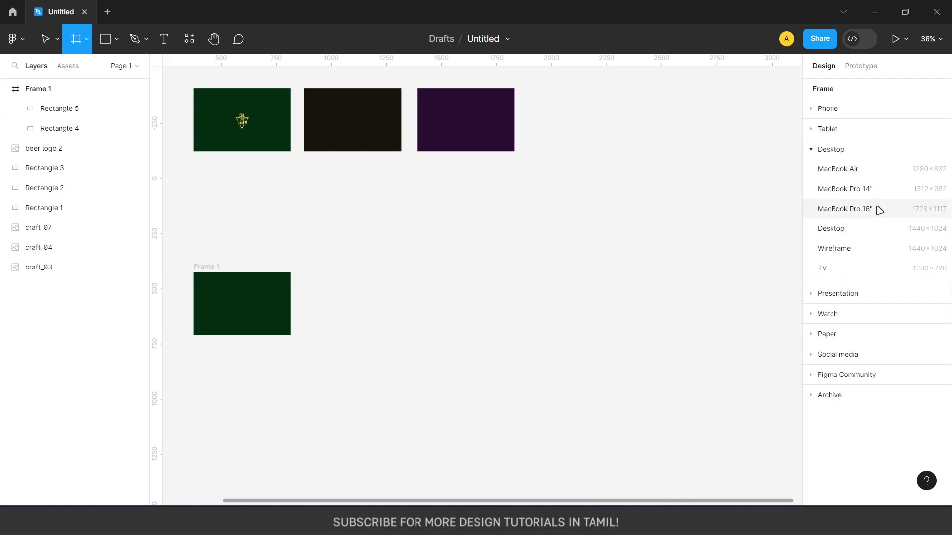
# - Create a MacBook Pro 14" frame and move Frame 1 into it
pyautogui.click(863, 193)
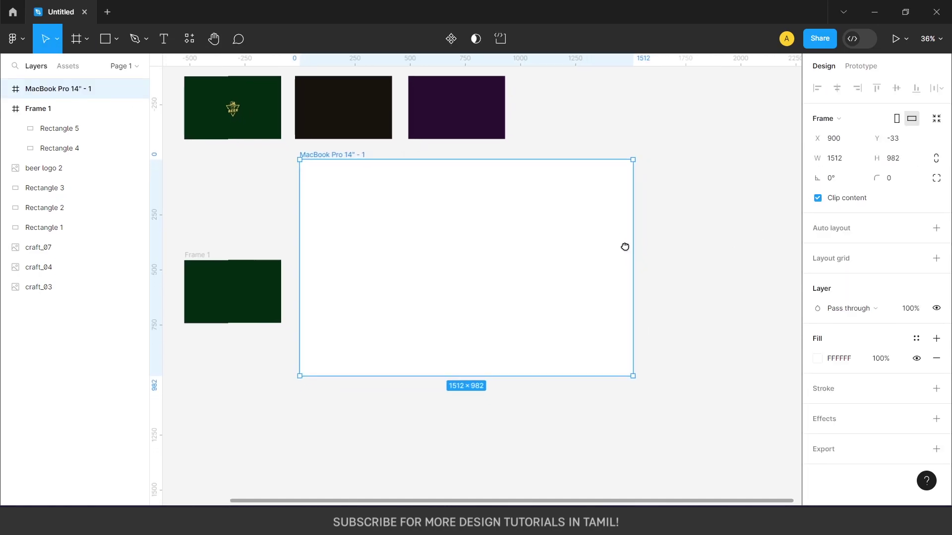
pyautogui.hscroll(-2, 263, 249)
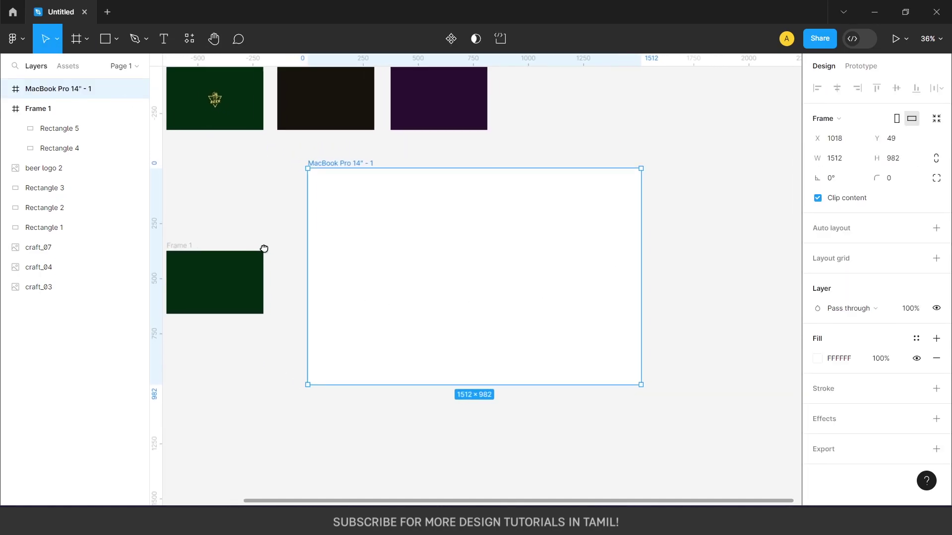
pyautogui.click(262, 293)
pyautogui.moveTo(220, 281); pyautogui.dragTo(382, 276)
pyautogui.hotkey('ctrl', 'z')
pyautogui.press('Escape')
pyautogui.click(226, 274)
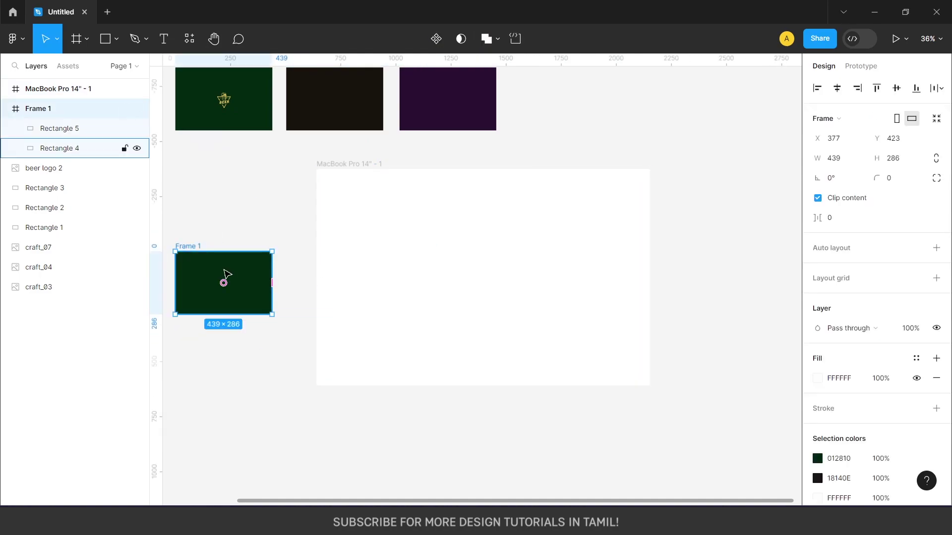
pyautogui.moveTo(194, 277); pyautogui.dragTo(337, 268)
# - Scale Frame 1 proportionally 3.44x to 1512 × 985.04 so green fills the MacBook frame
pyautogui.press('k')
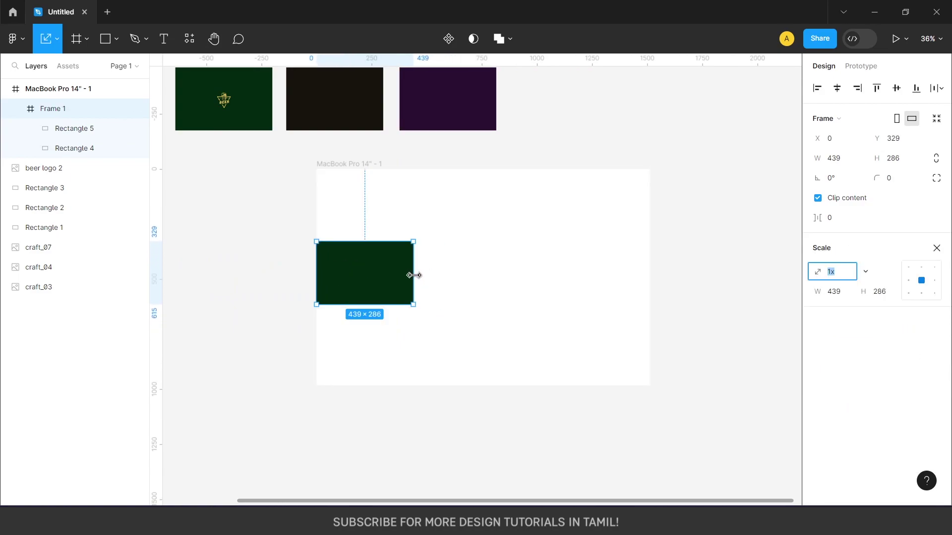
pyautogui.moveTo(414, 274); pyautogui.dragTo(650, 298)
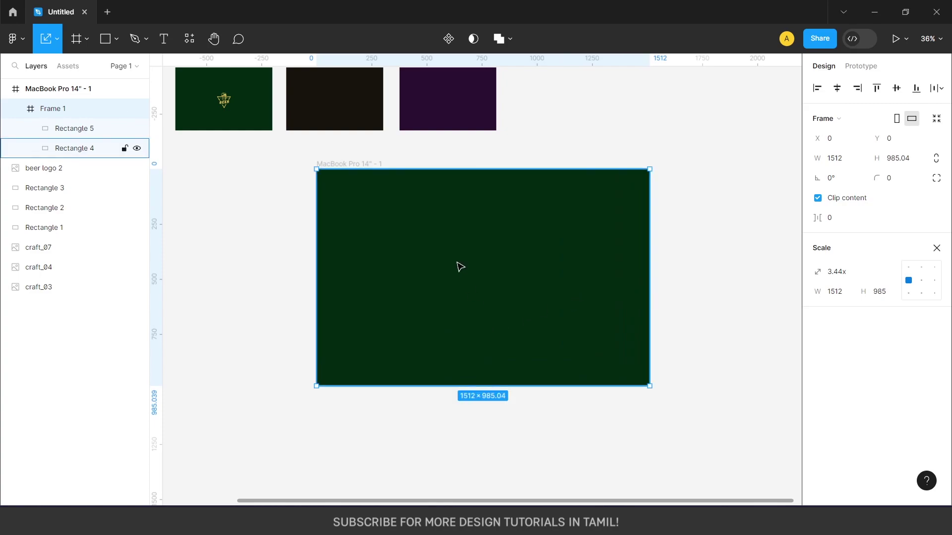
pyautogui.keyDown('ctrl'); pyautogui.scroll(-2, 461, 267); pyautogui.keyUp('ctrl')
pyautogui.scroll(-2, 480, 350)
pyautogui.click(499, 381)
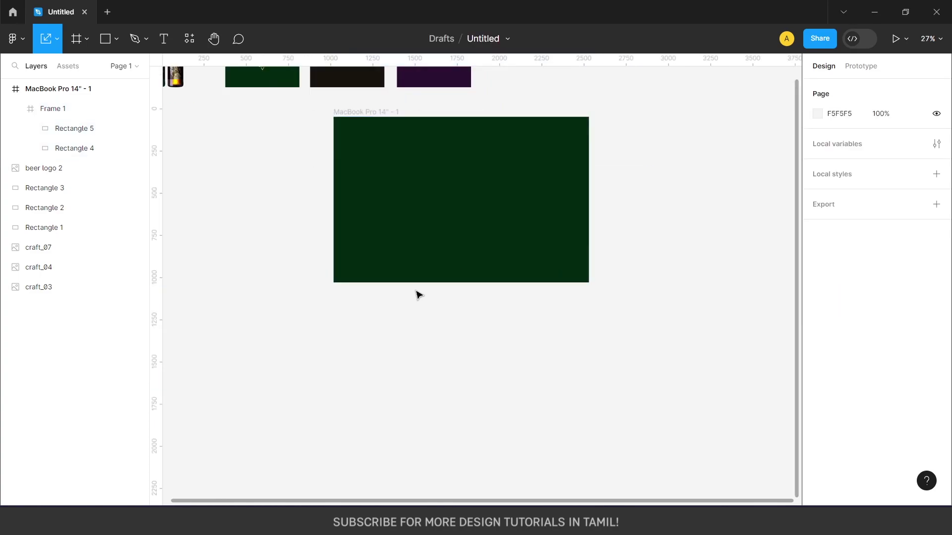
# - Duplicate the green MacBook Pro 14" frame below the original
pyautogui.scroll(2, 445, 317)
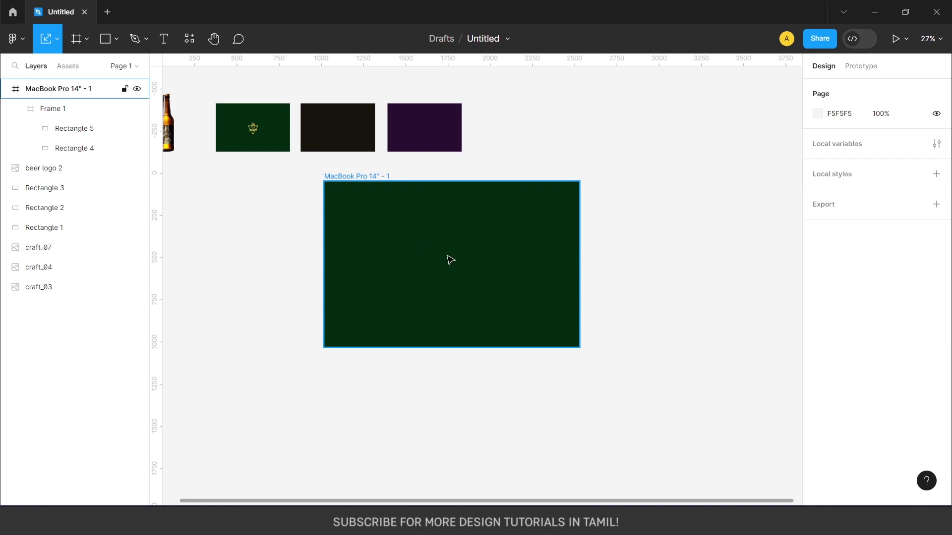
pyautogui.scroll(-5, 441, 228)
pyautogui.scroll(2, 443, 221)
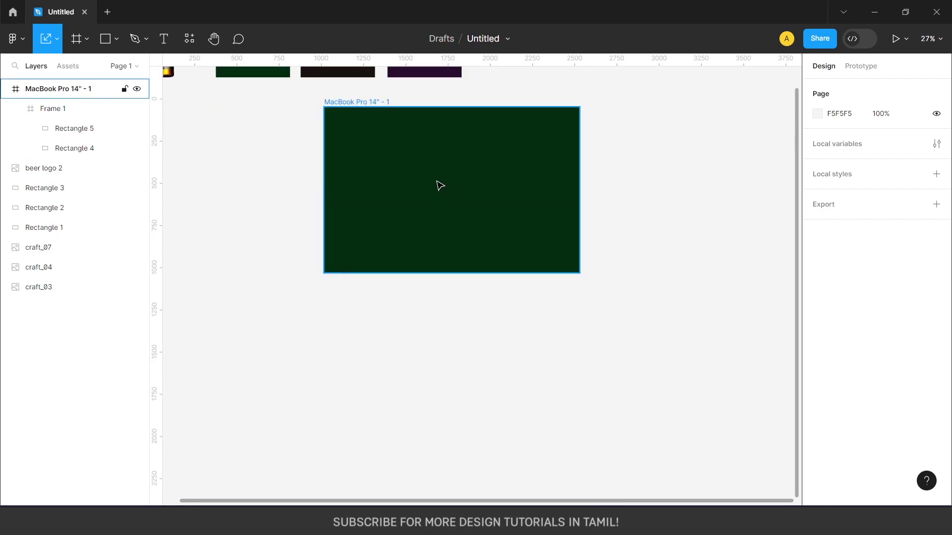
pyautogui.moveTo(414, 137); pyautogui.dragTo(417, 332)
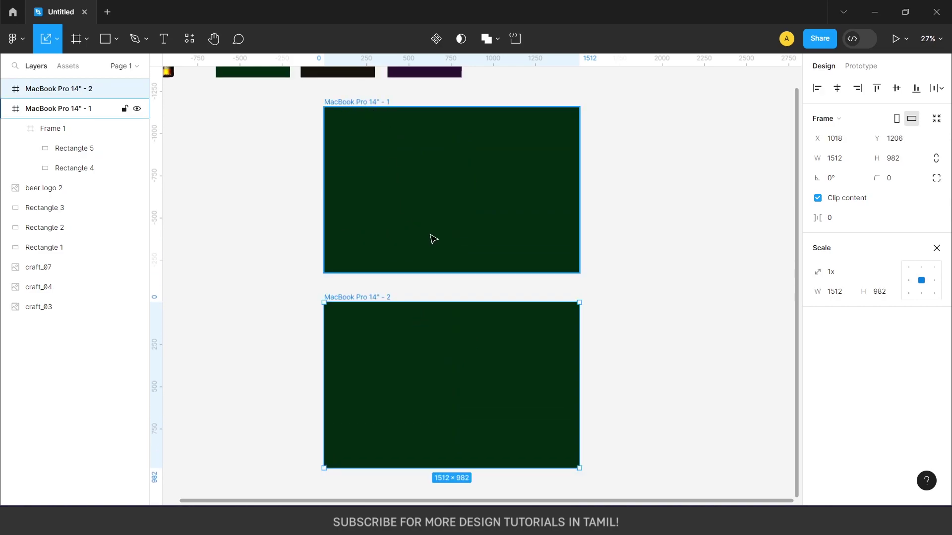
# - Slide the copy's inner rectangles left so the brown rectangle fills the second frame
pyautogui.scroll(-1, 501, 268)
pyautogui.click(499, 325)
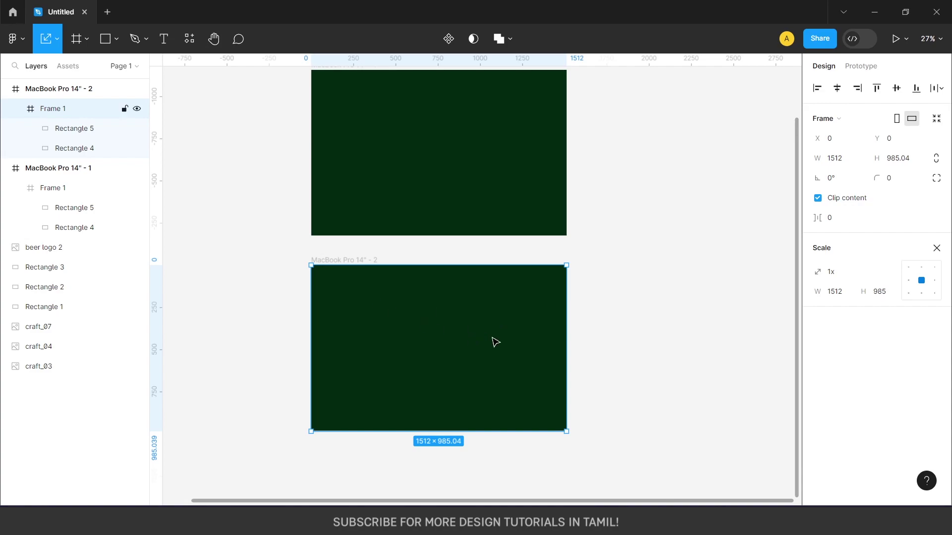
pyautogui.press('Return')
pyautogui.moveTo(505, 342); pyautogui.dragTo(302, 343)
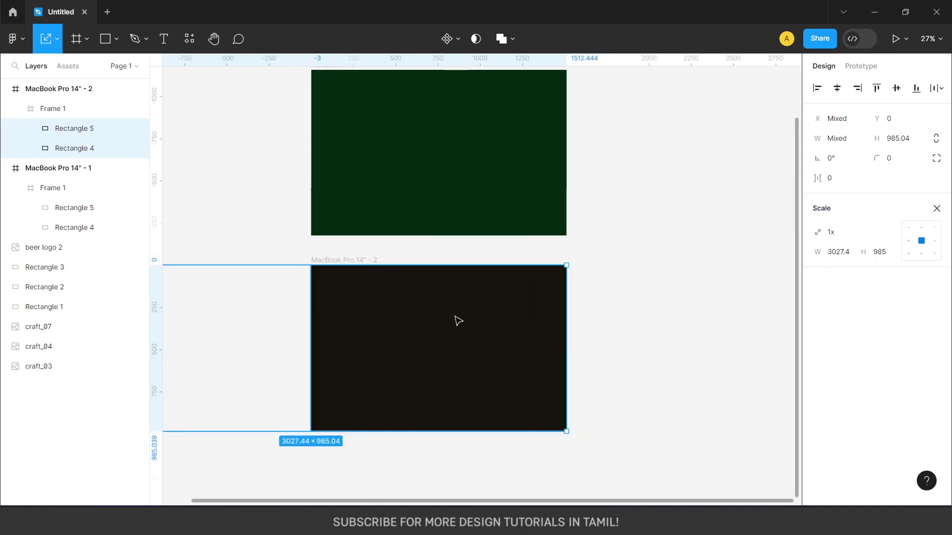
pyautogui.scroll(1, 617, 332)
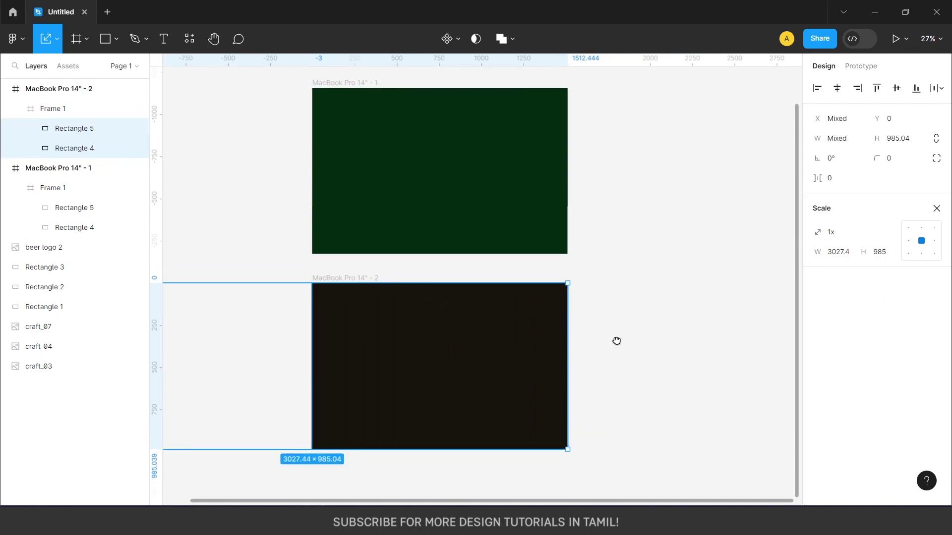
pyautogui.click(622, 344)
pyautogui.click(444, 166)
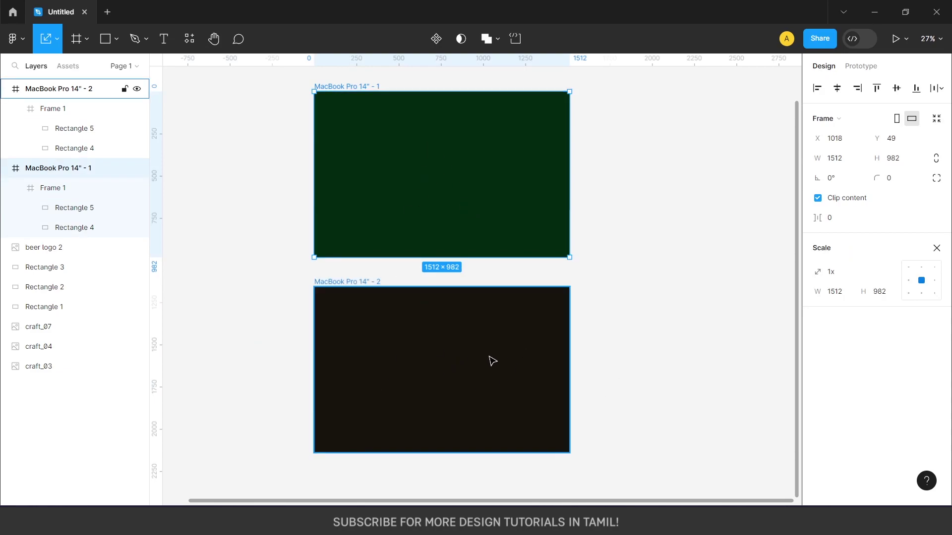
pyautogui.press('Escape')
pyautogui.moveTo(602, 314)
pyautogui.mouseDown()
pyautogui.moveTo(598, 300)
pyautogui.moveTo(588, 314)
pyautogui.mouseUp()
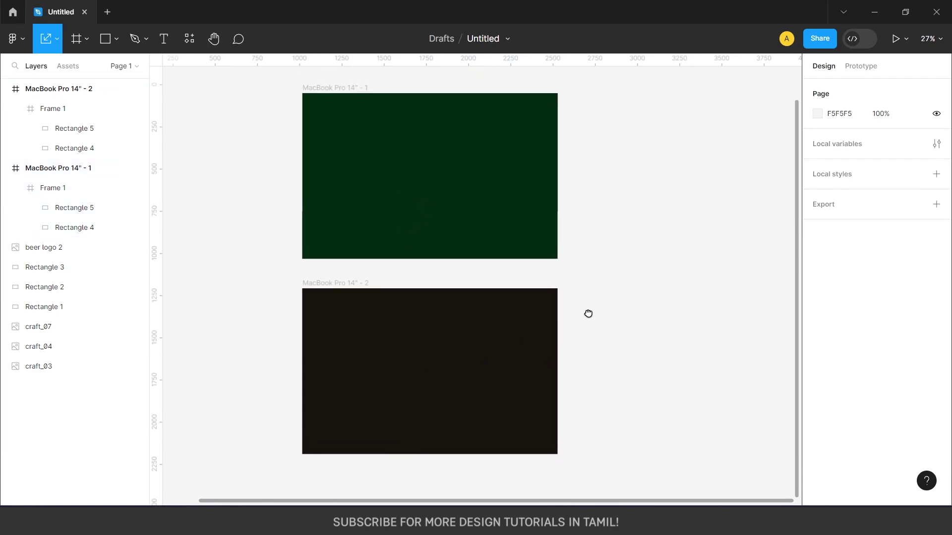
# - In Prototype mode, link the green MacBook frame to the brown frame 2
pyautogui.click(860, 66)
pyautogui.click(535, 215)
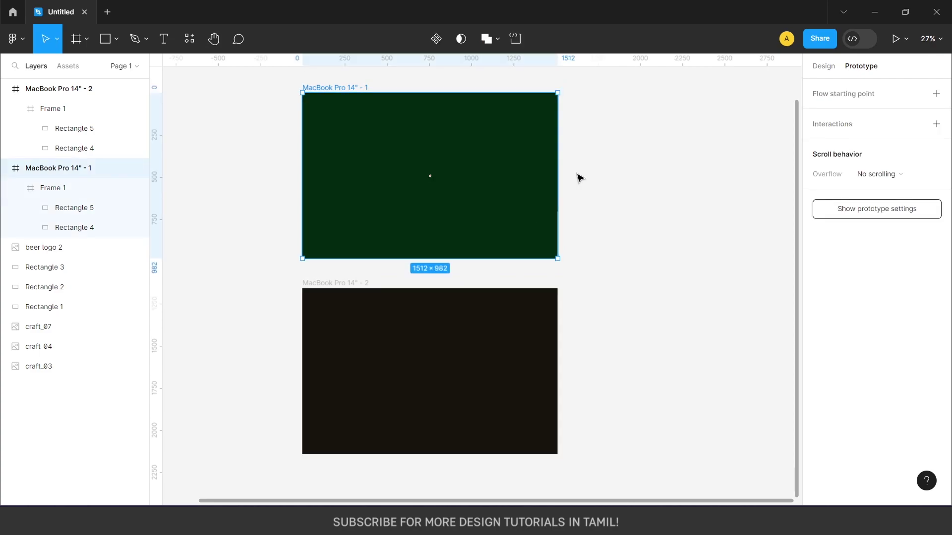
pyautogui.moveTo(564, 177)
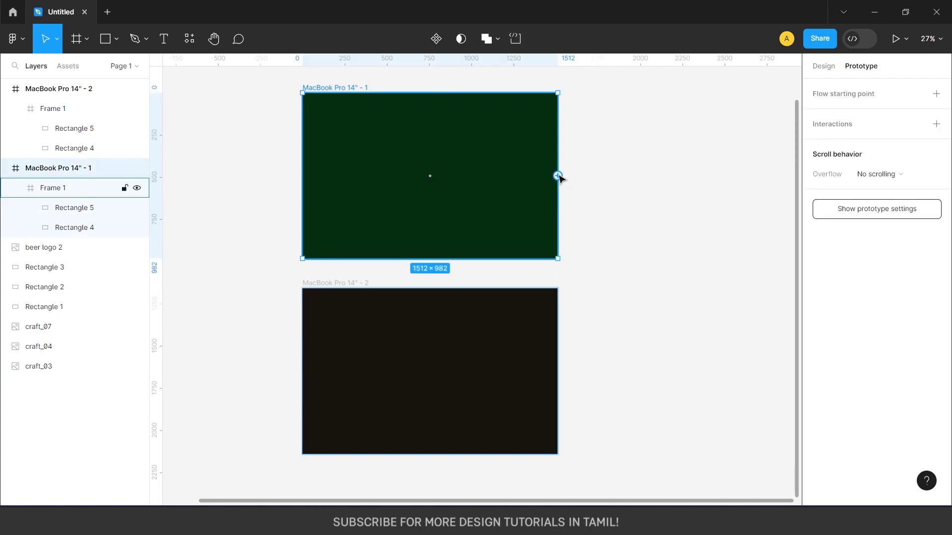
pyautogui.moveTo(558, 177); pyautogui.dragTo(550, 297)
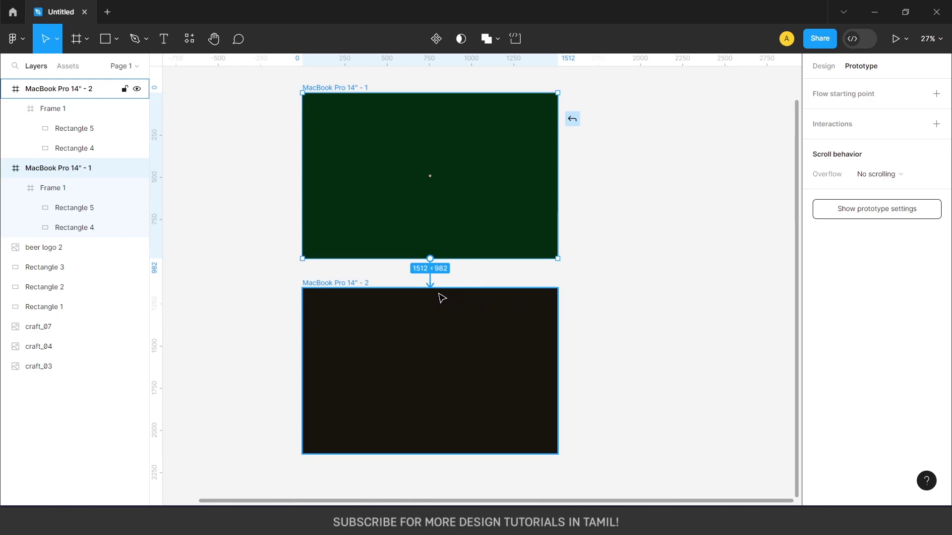
pyautogui.moveTo(441, 298); pyautogui.dragTo(442, 297)
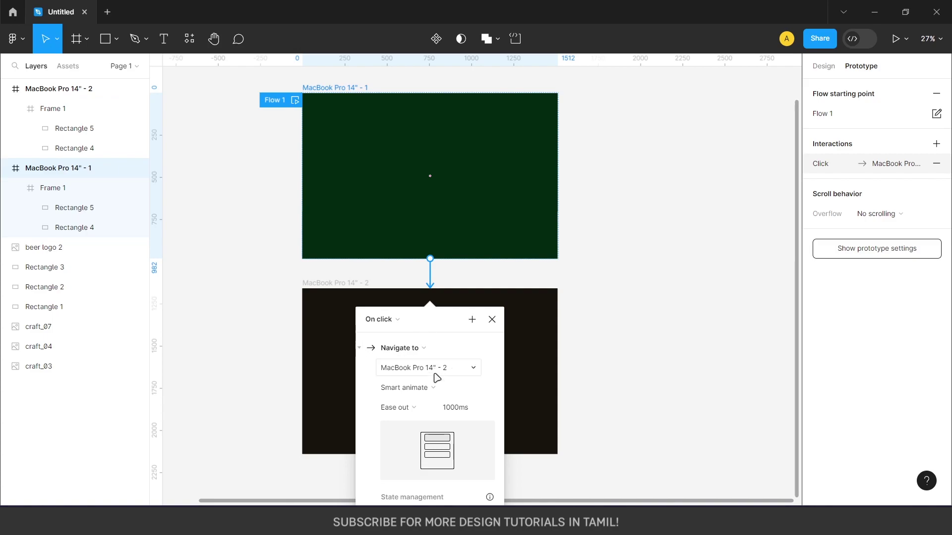
# - Set the interaction to On click, Navigate to, Smart animate, Ease out, 1000ms
pyautogui.scroll(-3, 450, 361)
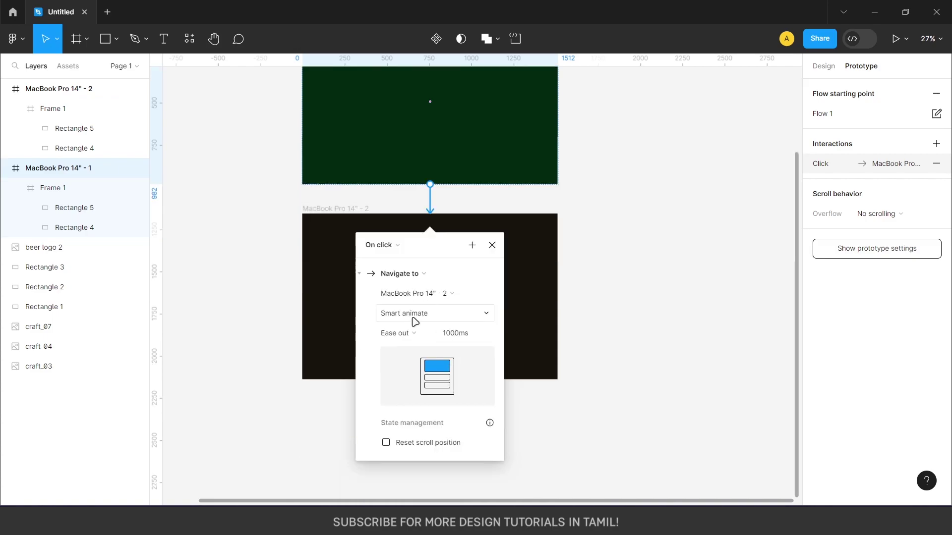
pyautogui.click(389, 246)
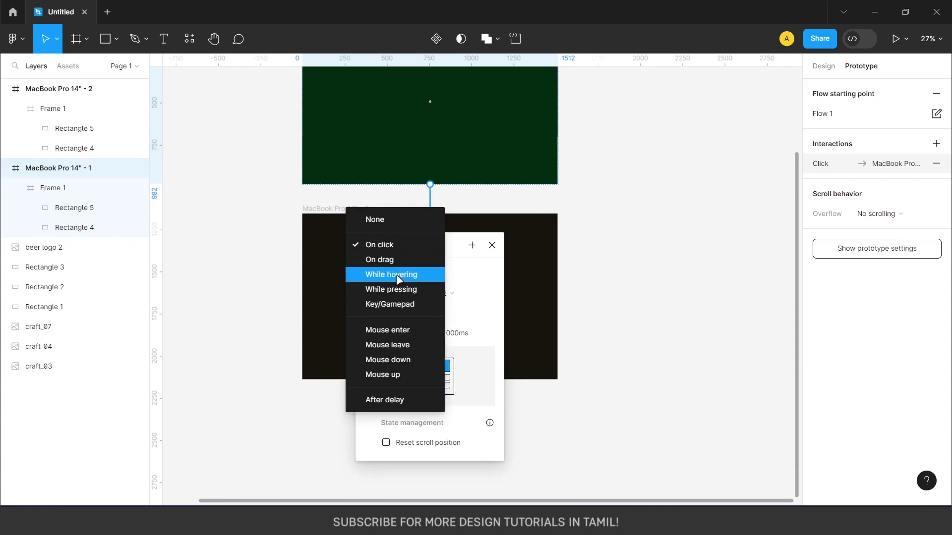
pyautogui.click(407, 245)
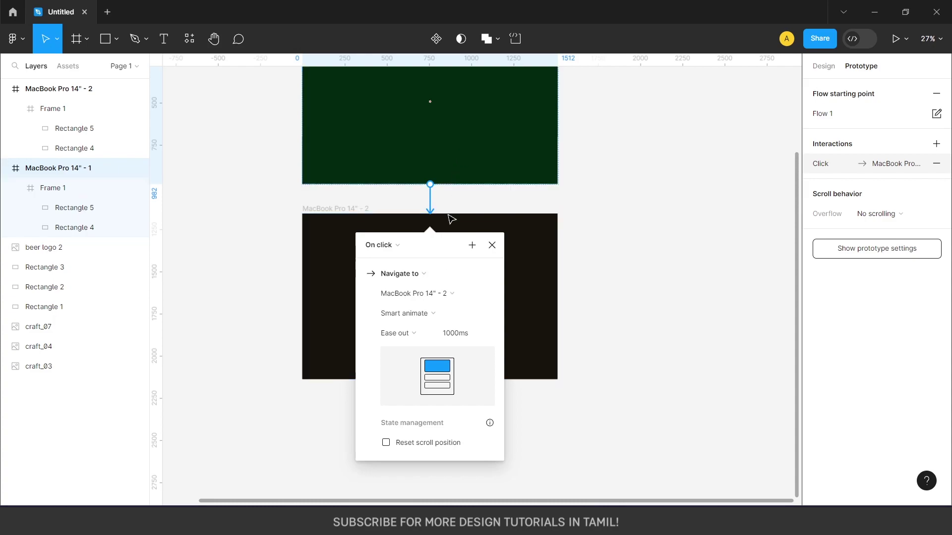
pyautogui.click(410, 320)
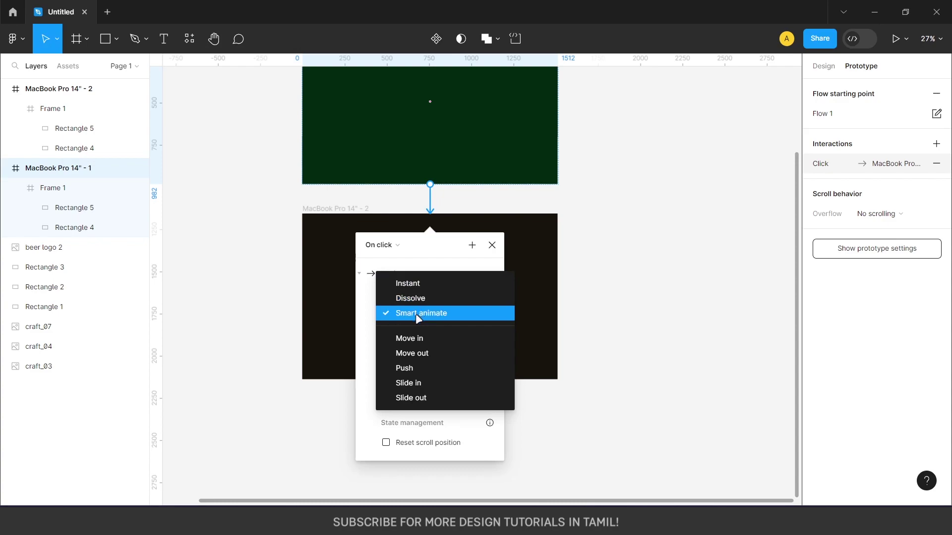
pyautogui.click(419, 313)
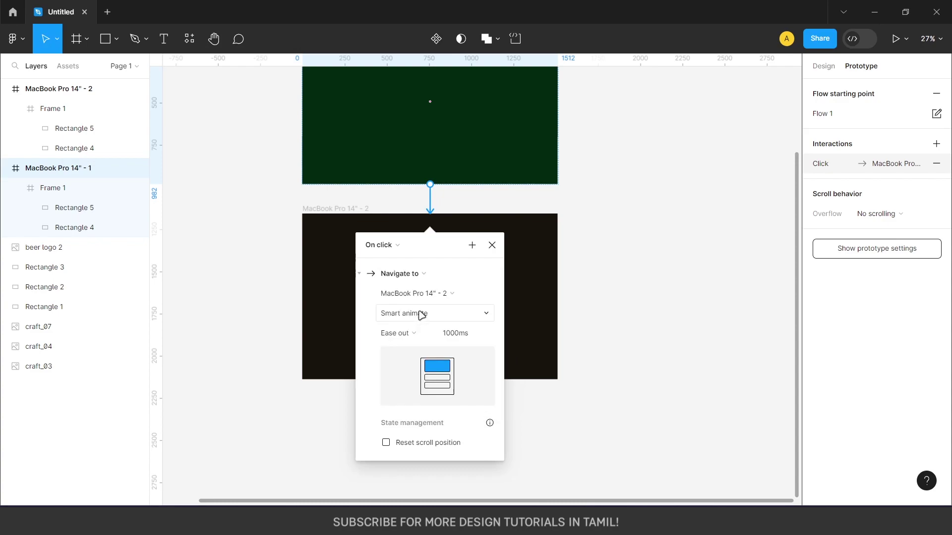
pyautogui.click(477, 339)
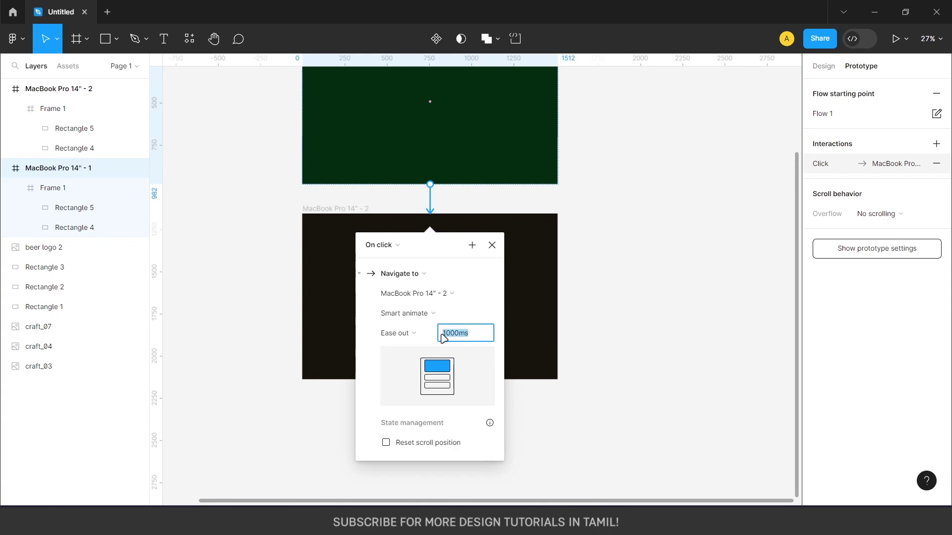
pyautogui.press('Return')
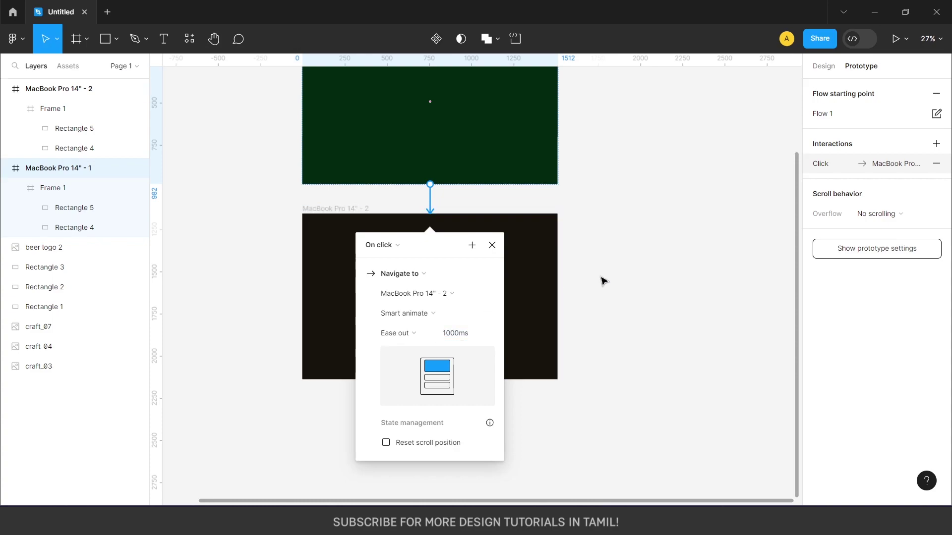
pyautogui.moveTo(576, 242); pyautogui.dragTo(593, 325)
pyautogui.click(614, 280)
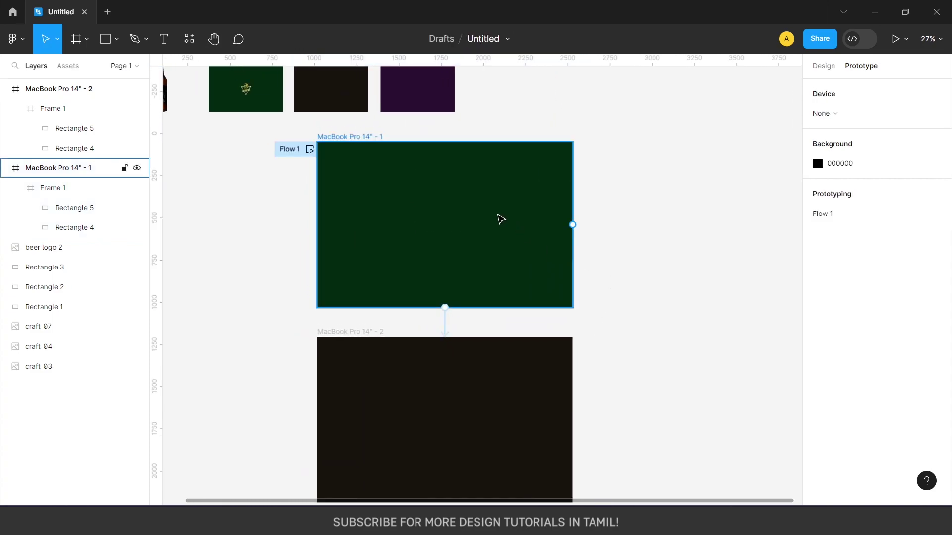
# - Present the prototype from the green frame in a new preview tab
pyautogui.click(351, 139)
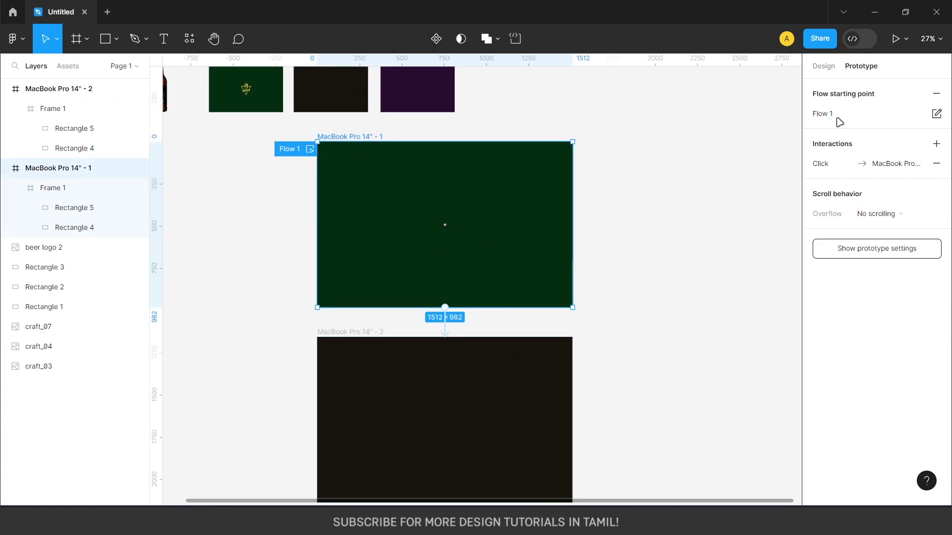
pyautogui.click(895, 38)
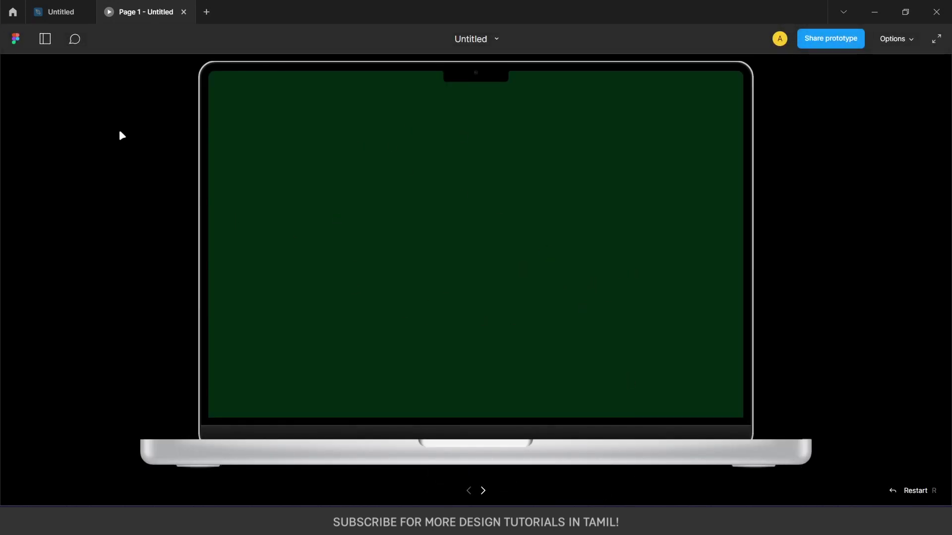
pyautogui.click(64, 10)
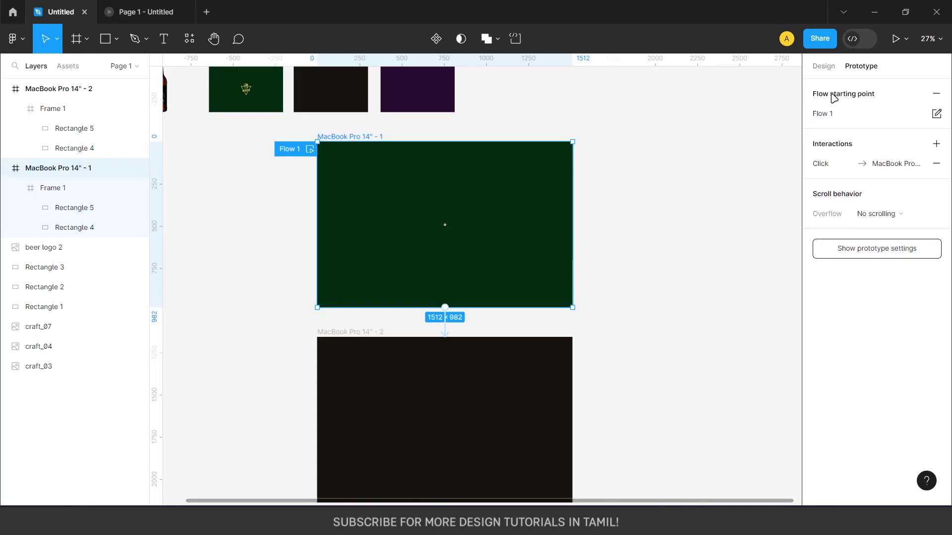
# - Set the prototype device to None, preview again, then select both MacBook frames
pyautogui.click(880, 253)
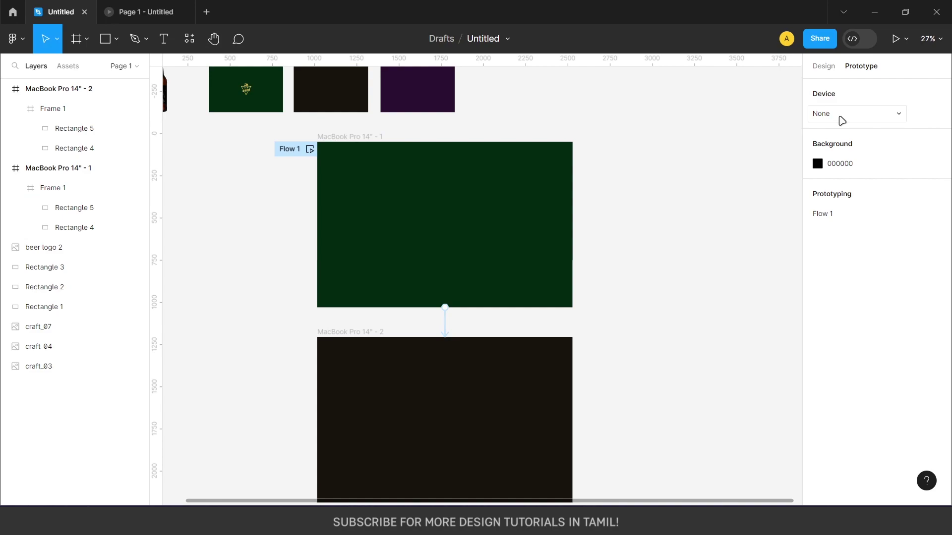
pyautogui.click(838, 115)
pyautogui.click(846, 73)
pyautogui.hotkey('ctrl', 'alt', 'Return')
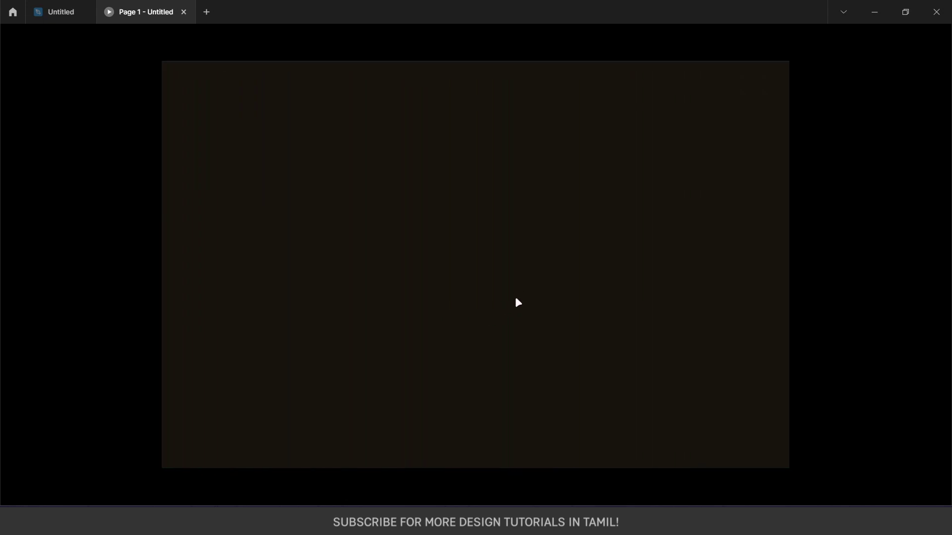
pyautogui.click(63, 9)
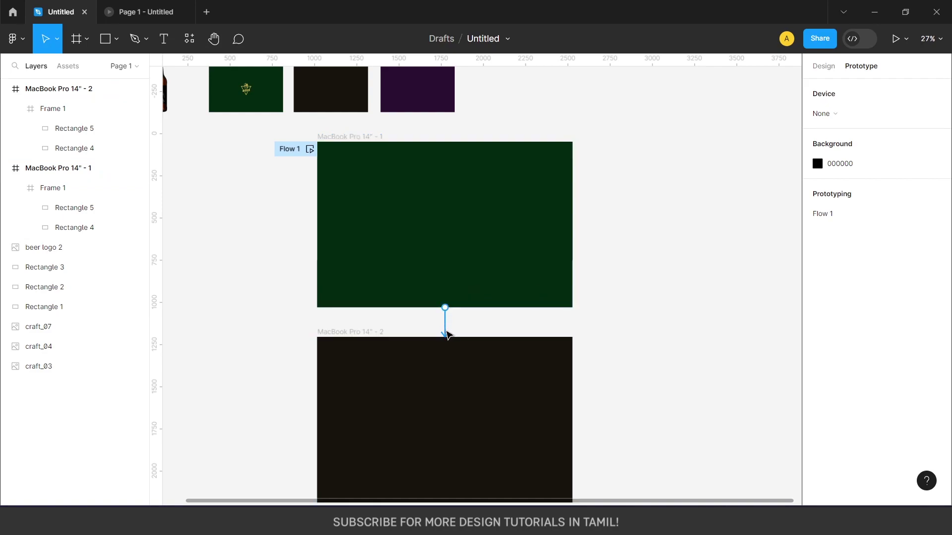
pyautogui.click(151, 4)
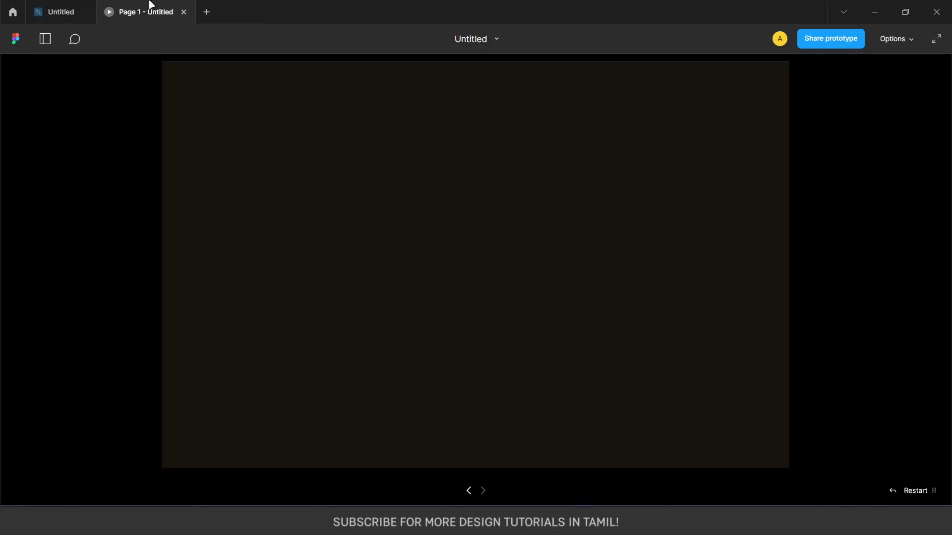
pyautogui.hotkey('ctrl', 'shift', 'Tab')
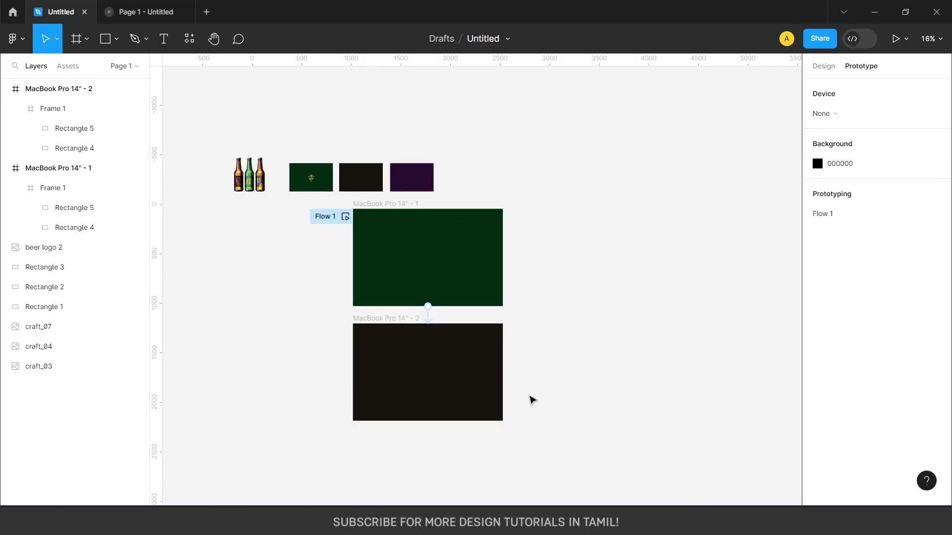
pyautogui.moveTo(270, 219); pyautogui.dragTo(499, 434)
# - Delete both MacBook frames and place a new 1512×982 MacBook Pro 14" frame beside the swatches
pyautogui.press('Delete')
pyautogui.scroll(2, 541, 341)
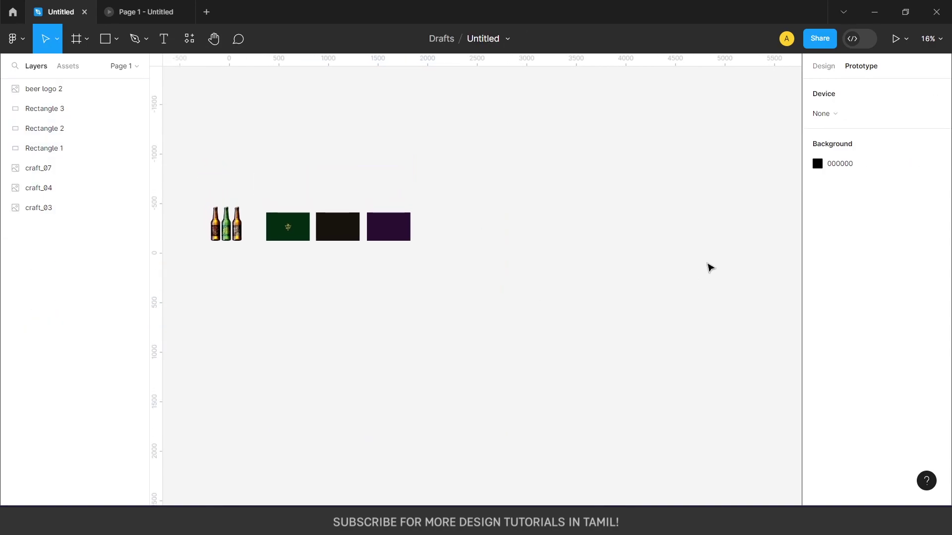
pyautogui.press('f')
pyautogui.click(846, 191)
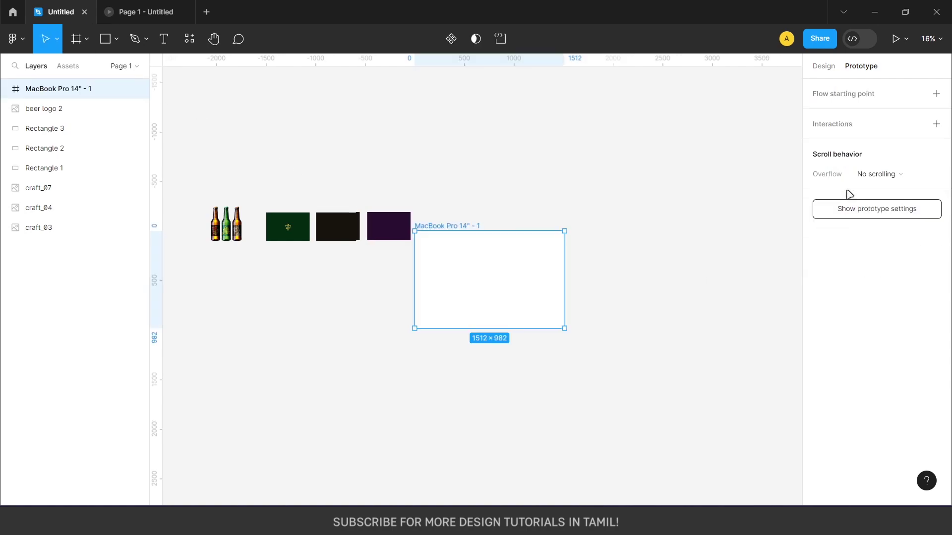
pyautogui.moveTo(551, 261); pyautogui.dragTo(525, 270)
pyautogui.click(267, 231)
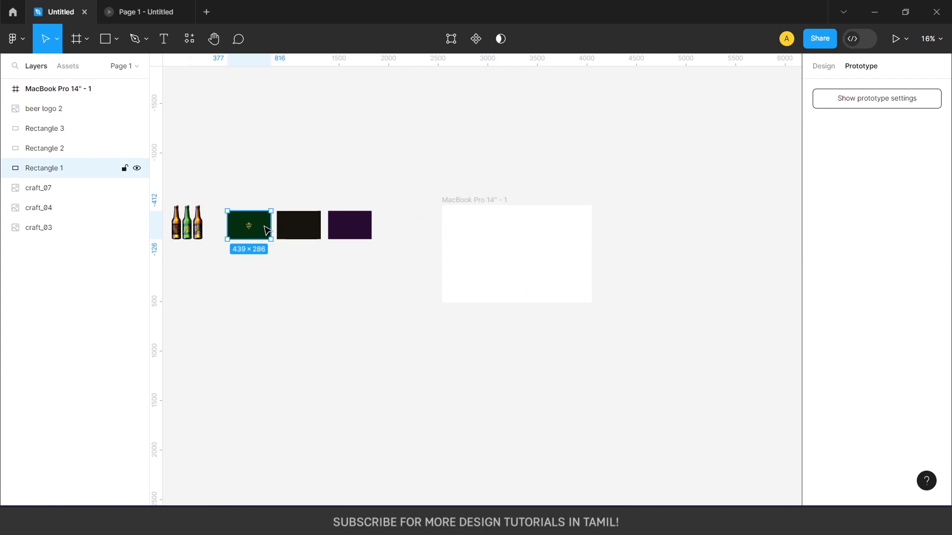
pyautogui.moveTo(266, 231); pyautogui.dragTo(285, 271)
pyautogui.hotkey('ctrl', 'z')
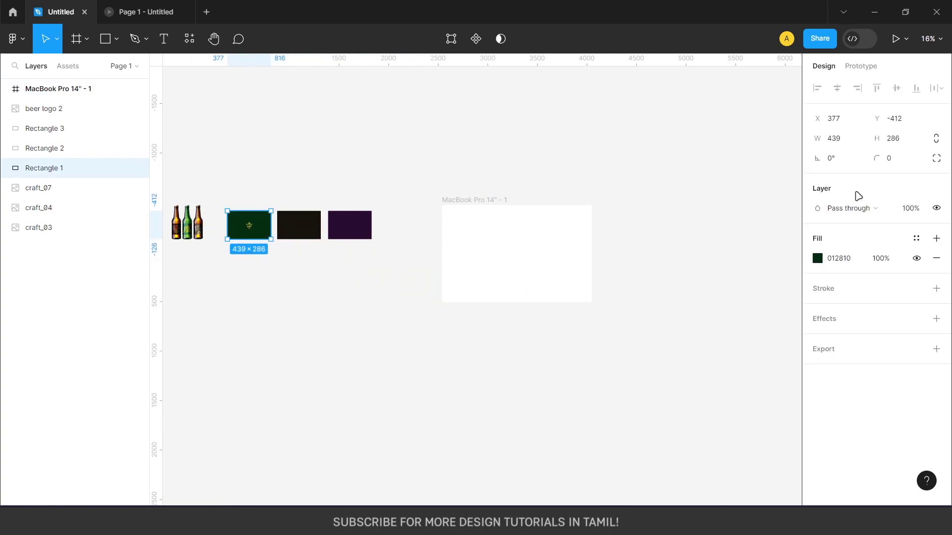
# - Save the green swatch's 012810 fill as a local colour style named 'main'
pyautogui.click(843, 261)
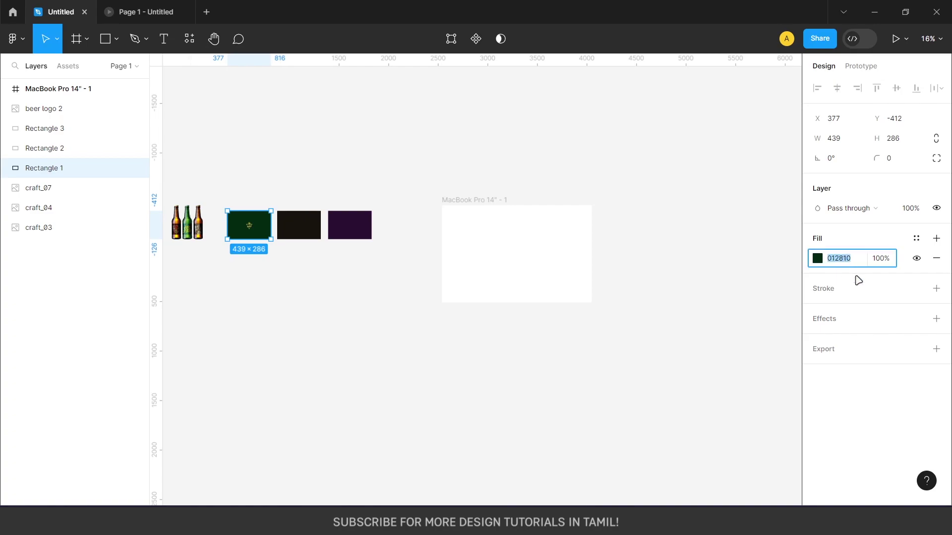
pyautogui.click(916, 241)
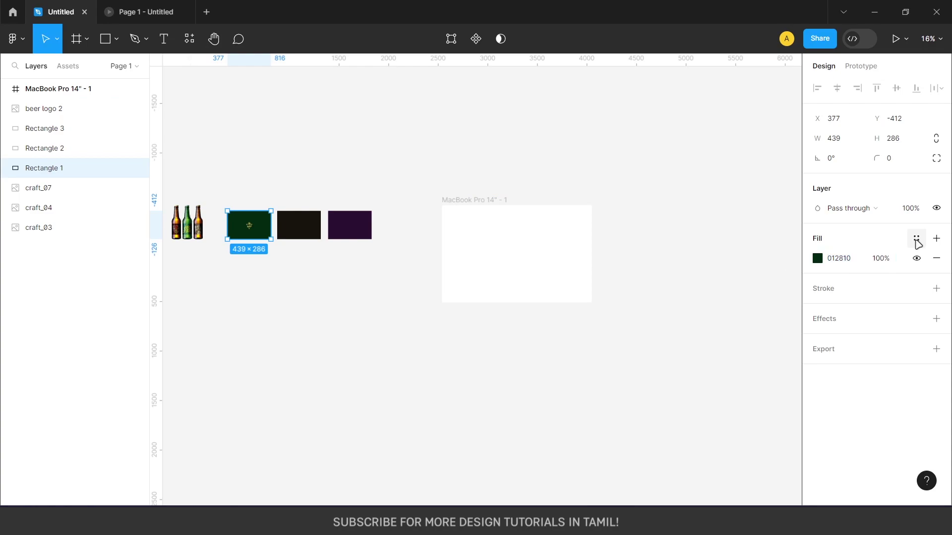
pyautogui.click(841, 260)
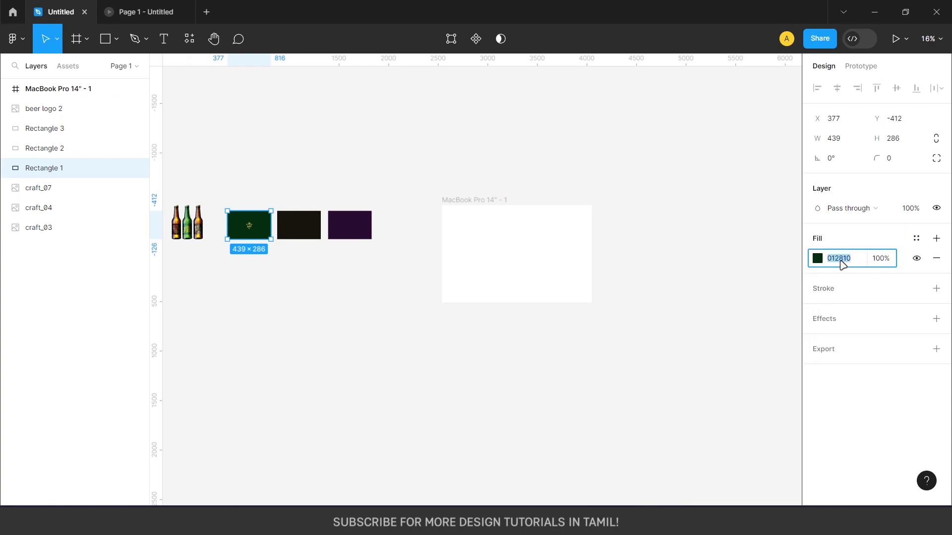
pyautogui.click(915, 240)
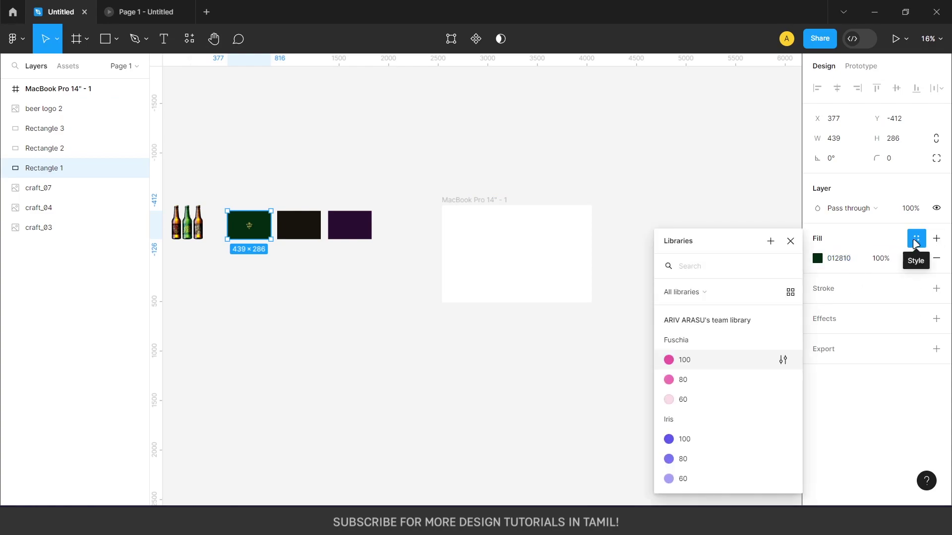
pyautogui.click(771, 243)
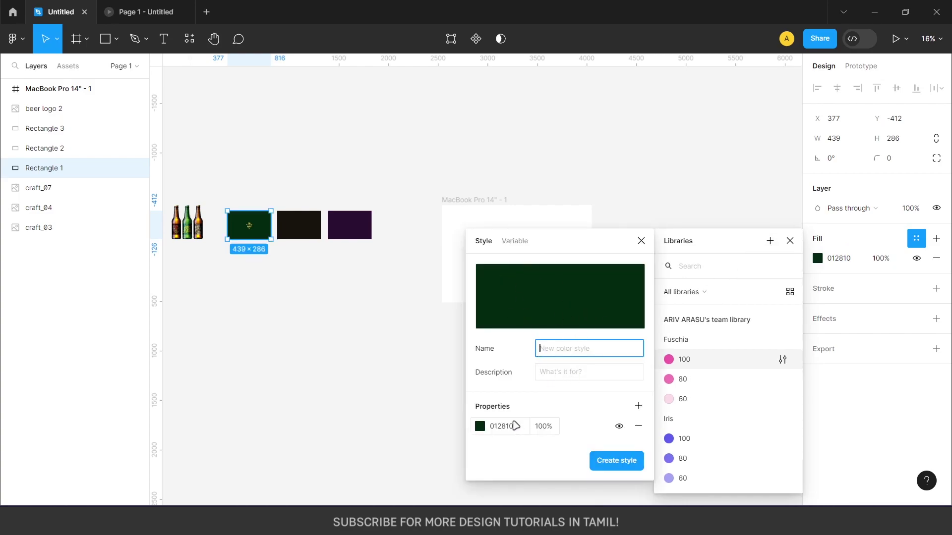
pyautogui.write('n')
pyautogui.write('m')
pyautogui.click(625, 461)
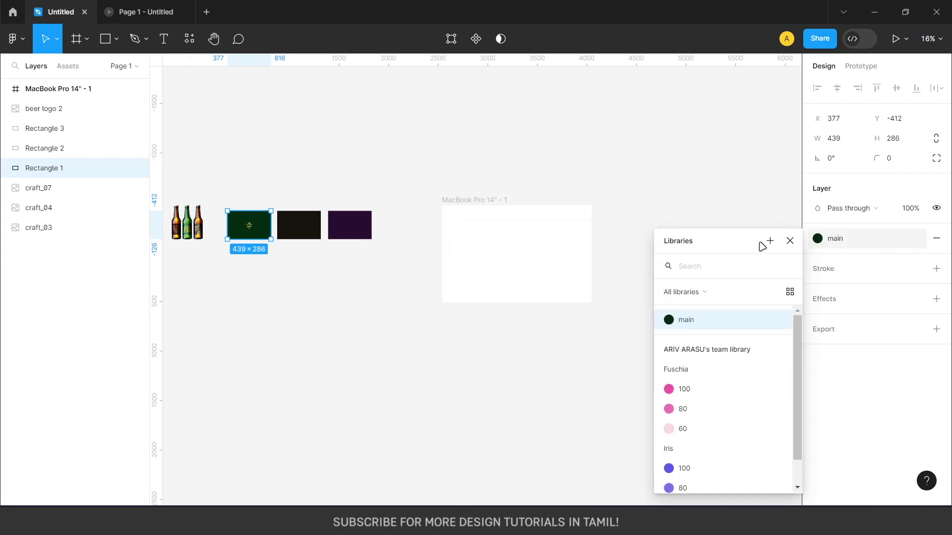
pyautogui.click(789, 241)
pyautogui.click(760, 255)
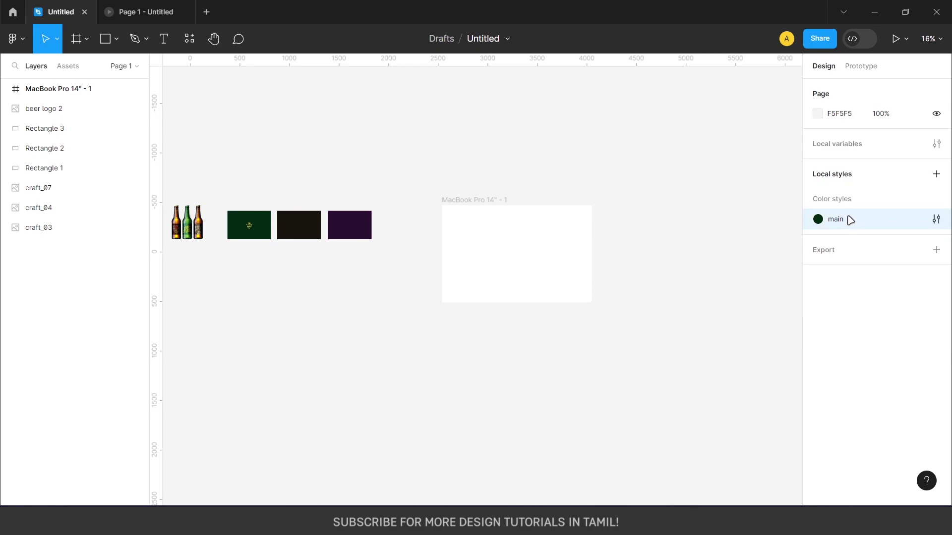
# - Draw a test square, apply the main style to it, then undo and delete it
pyautogui.press('r')
pyautogui.moveTo(606, 146); pyautogui.dragTo(732, 272)
pyautogui.click(916, 239)
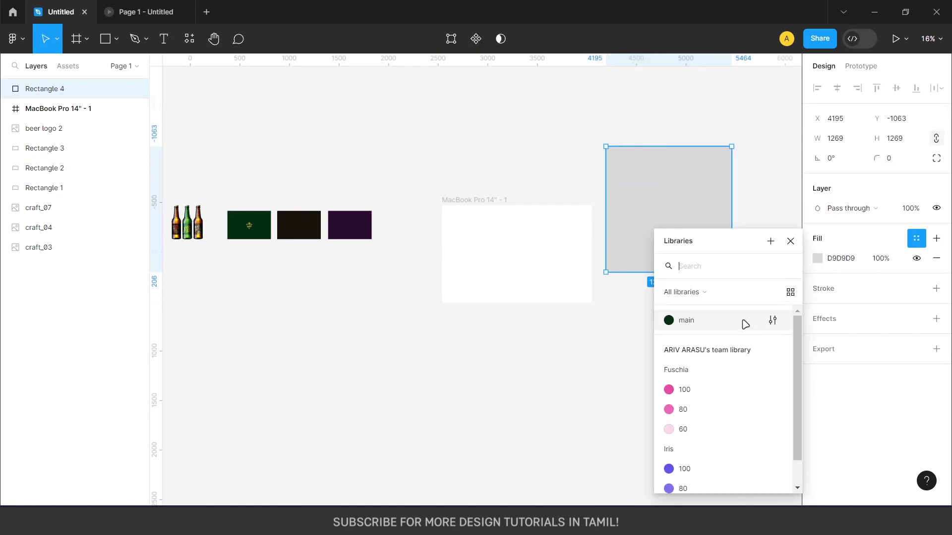
pyautogui.click(706, 324)
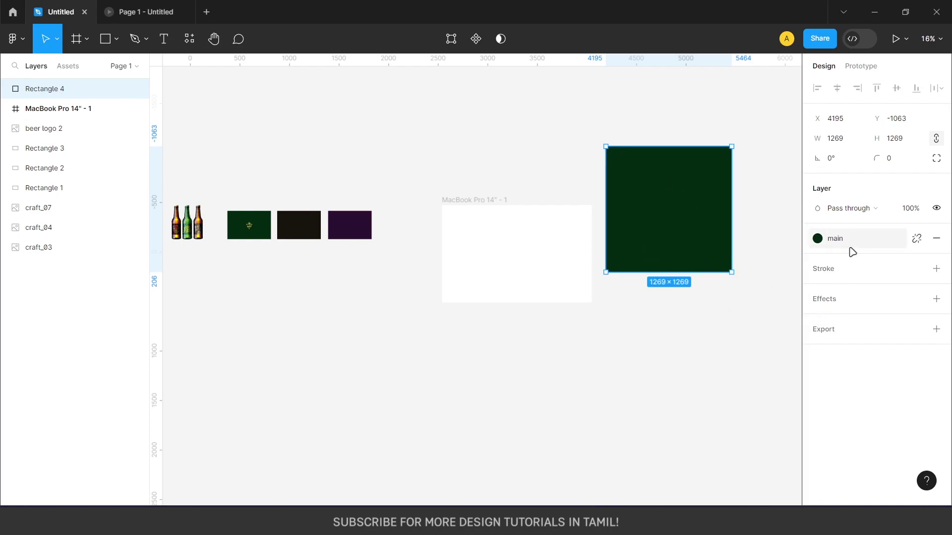
pyautogui.click(734, 305)
pyautogui.click(691, 251)
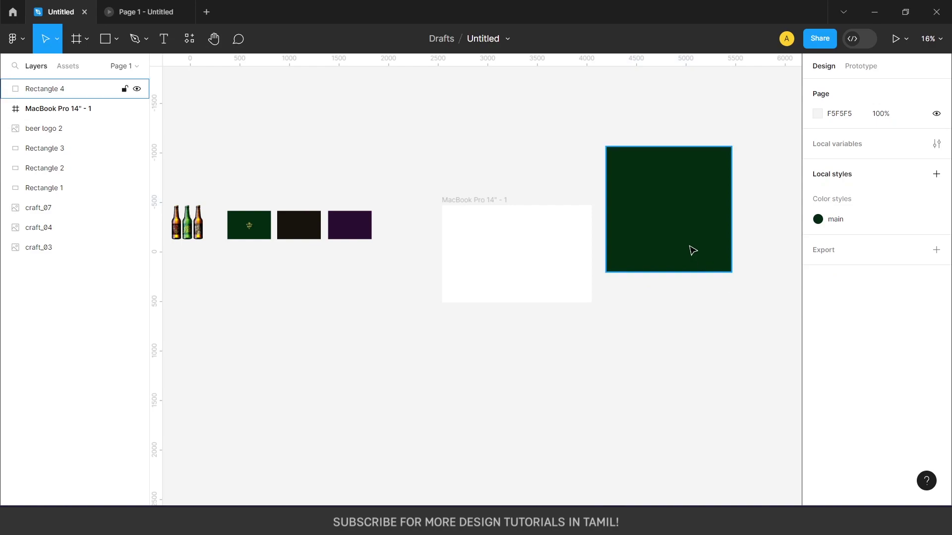
pyautogui.hotkey('ctrl', 'z')
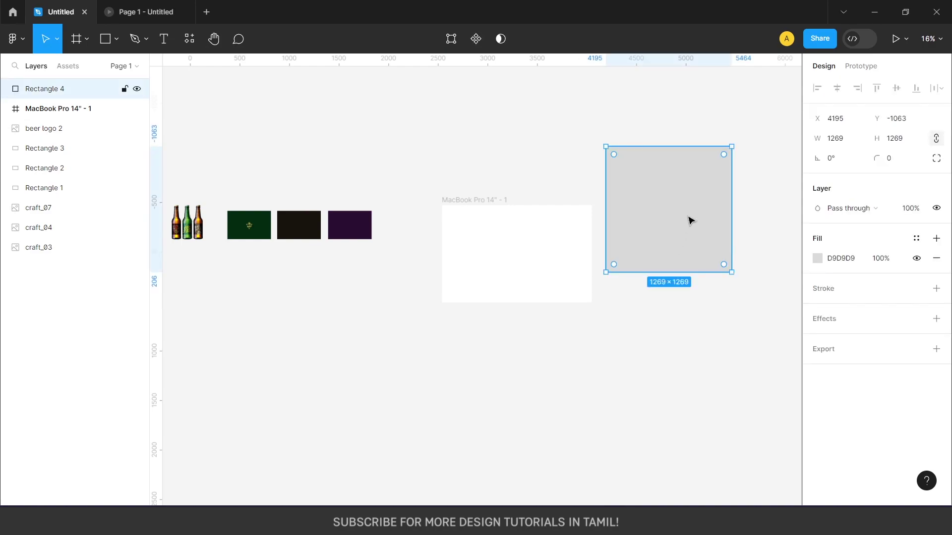
pyautogui.press('Delete')
# - Fill the MacBook Pro 14" - 1 frame with the main colour style
pyautogui.hscroll(2, 623, 257)
pyautogui.click(535, 273)
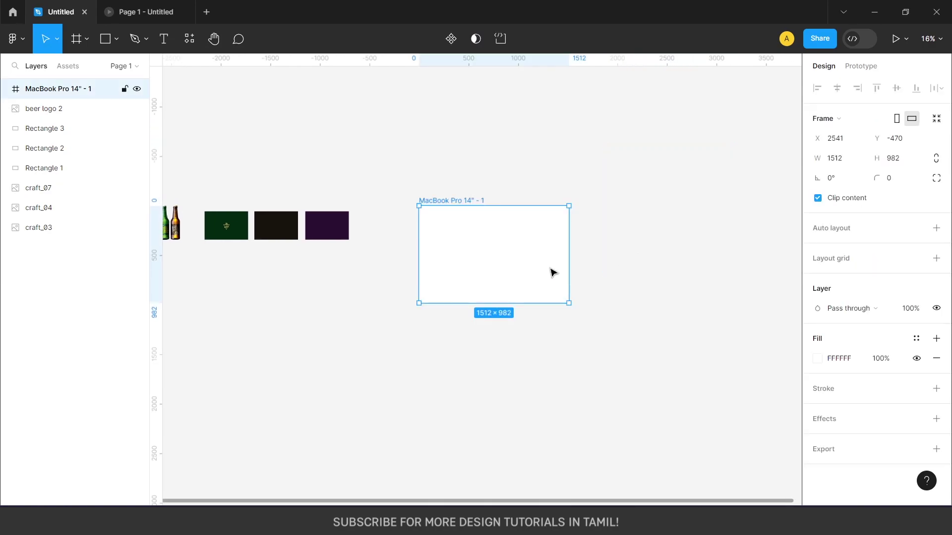
pyautogui.click(916, 339)
pyautogui.click(714, 323)
pyautogui.click(647, 249)
pyautogui.scroll(4, 665, 245)
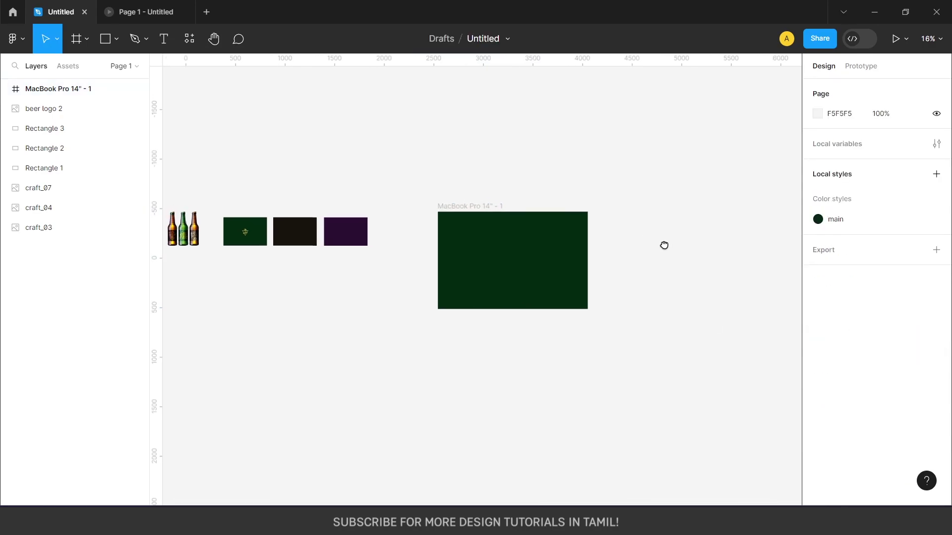
pyautogui.scroll(3, 568, 231)
pyautogui.scroll(-2, 574, 274)
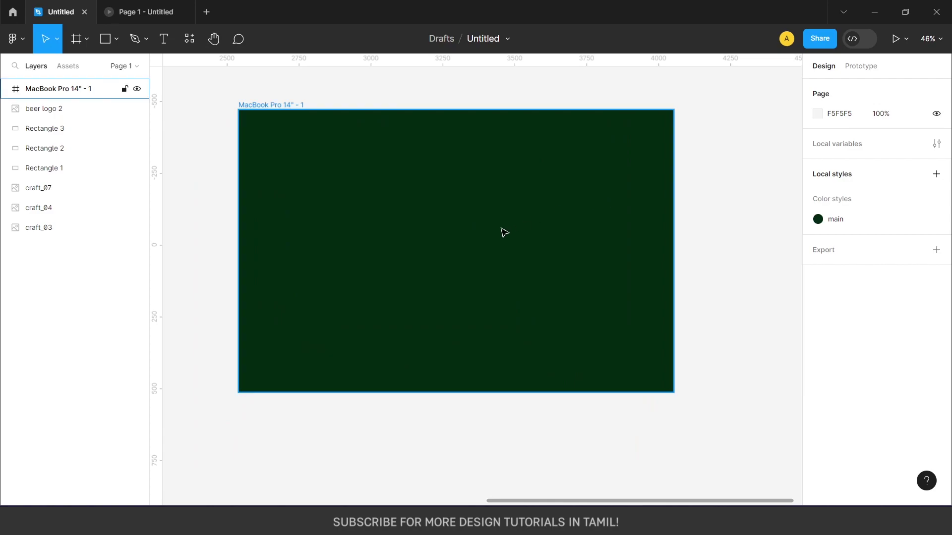
pyautogui.scroll(1, 504, 232)
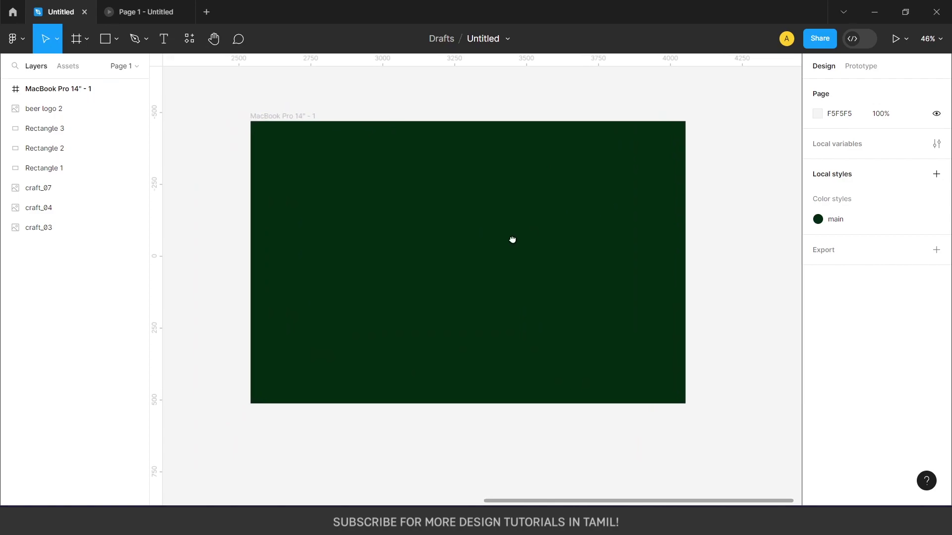
# - Add a 12-column layout grid to the MacBook Pro frame
pyautogui.click(678, 236)
pyautogui.click(843, 259)
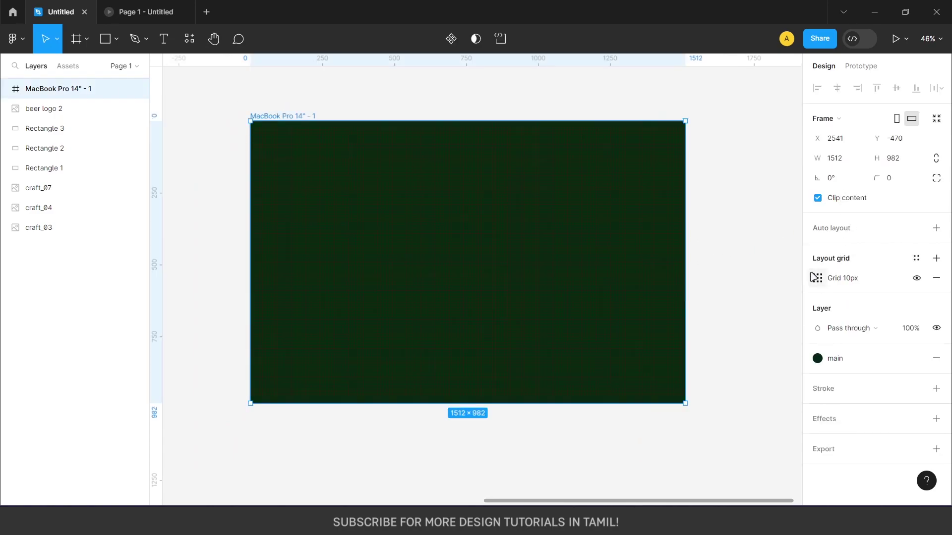
pyautogui.click(820, 278)
pyautogui.click(713, 276)
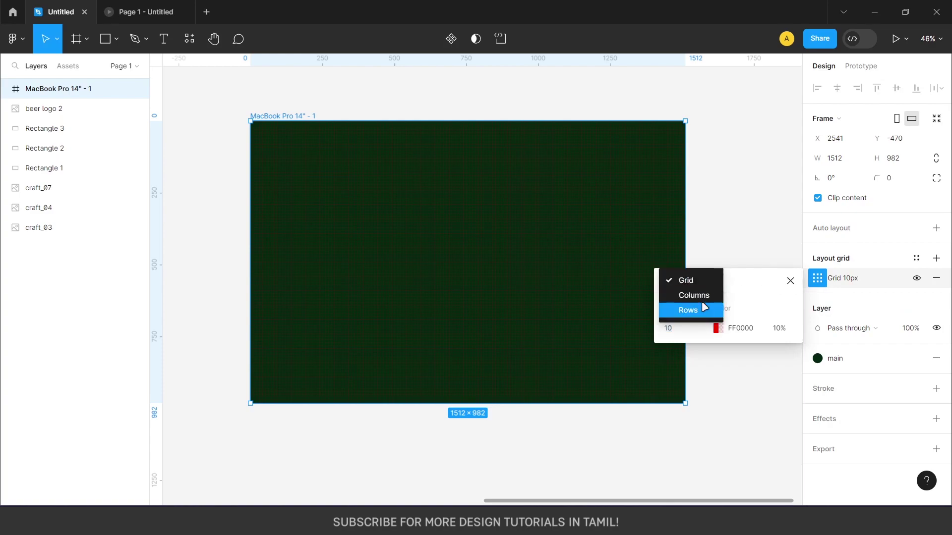
pyautogui.click(701, 294)
pyautogui.click(701, 329)
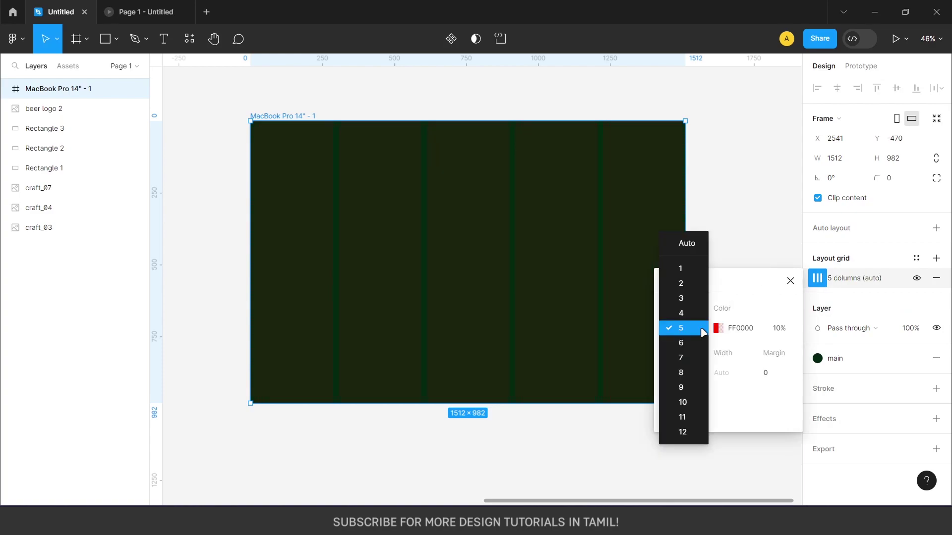
pyautogui.click(690, 431)
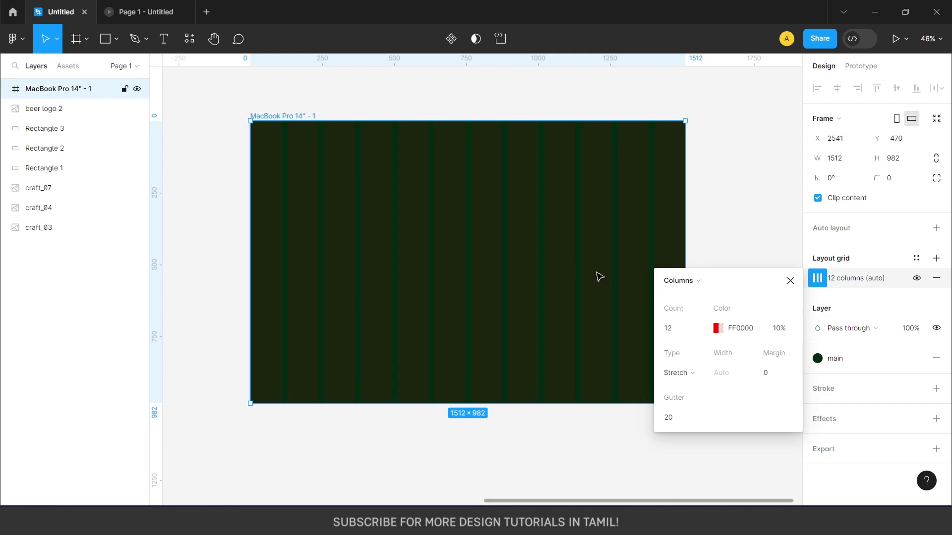
# - Make the grid white at 10% opacity with margin 80, then move the beer logo into the frame
pyautogui.click(717, 328)
pyautogui.moveTo(611, 255); pyautogui.dragTo(467, 165)
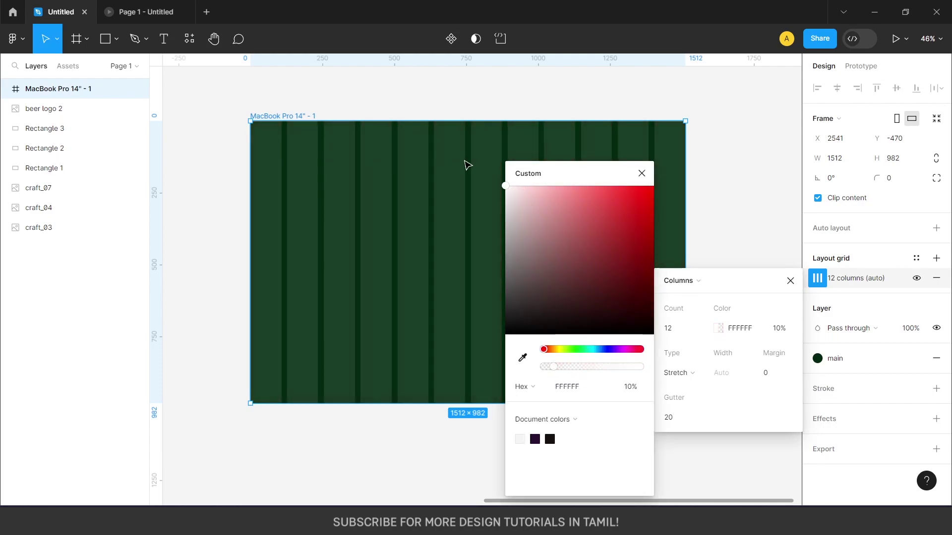
pyautogui.click(776, 375)
pyautogui.write('40')
pyautogui.press('Return')
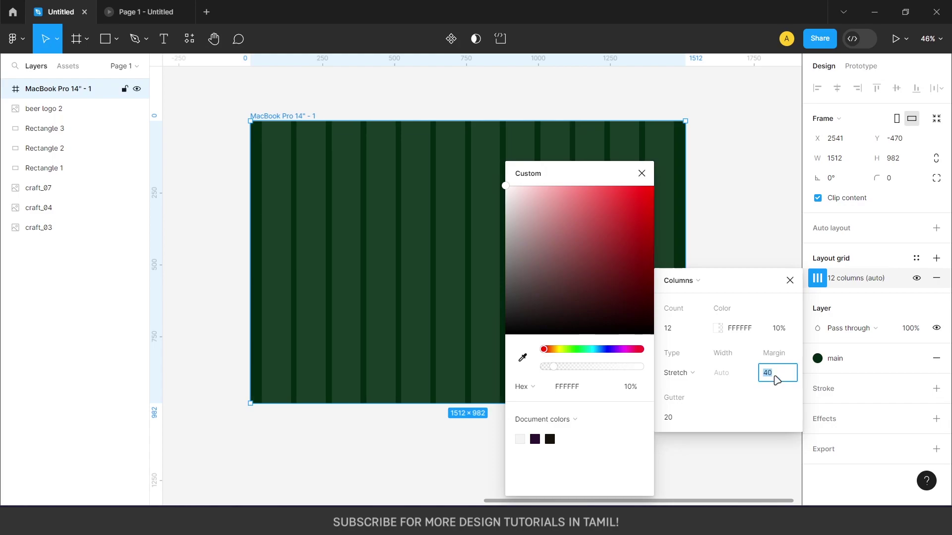
pyautogui.click(755, 414)
pyautogui.click(790, 281)
pyautogui.click(726, 297)
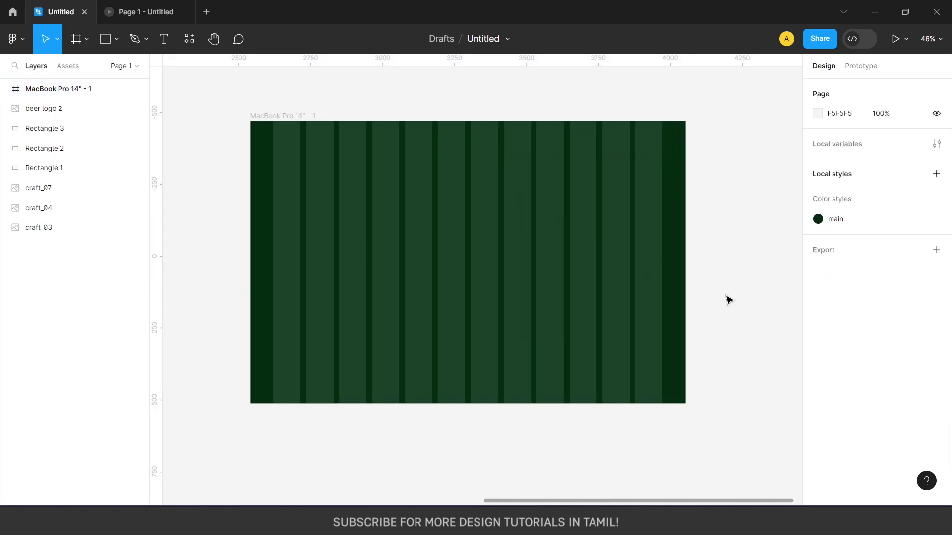
pyautogui.click(659, 312)
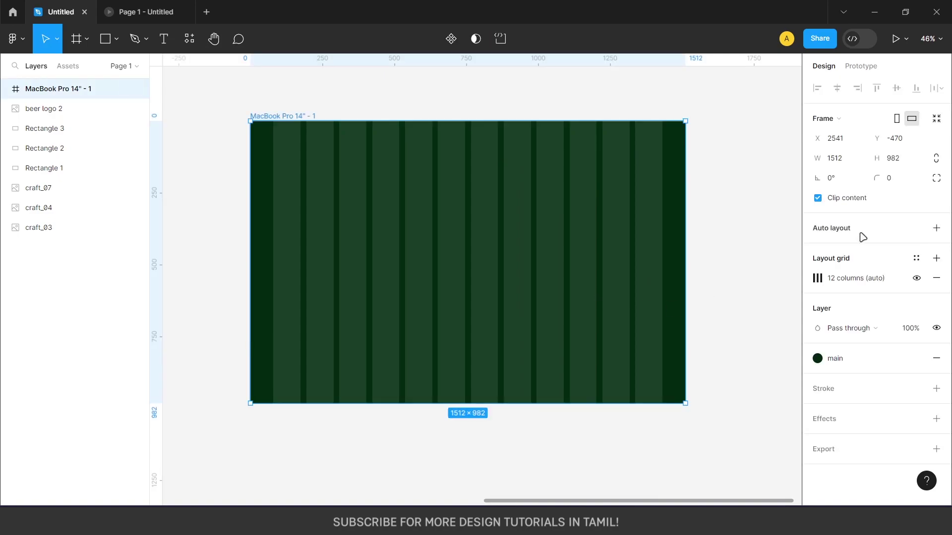
pyautogui.click(817, 278)
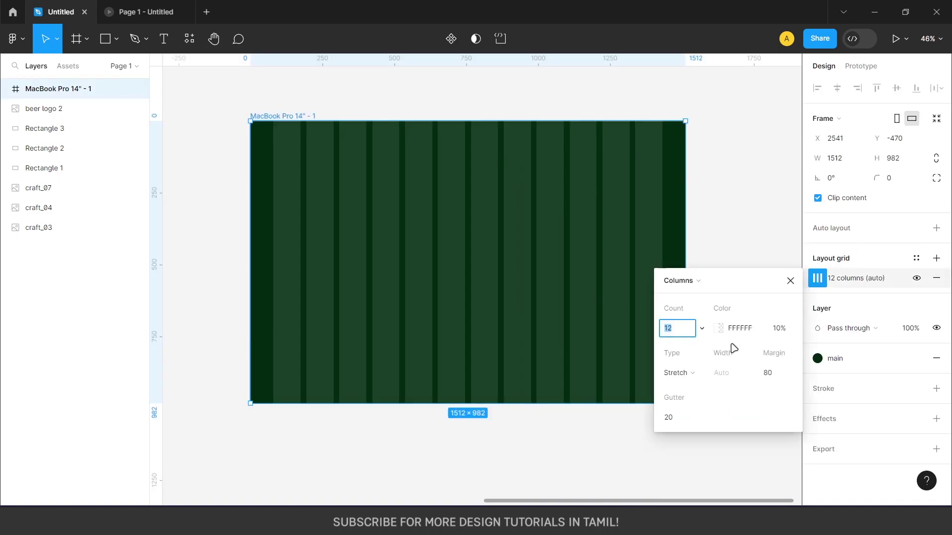
pyautogui.click(777, 329)
pyautogui.moveTo(767, 335); pyautogui.dragTo(755, 335)
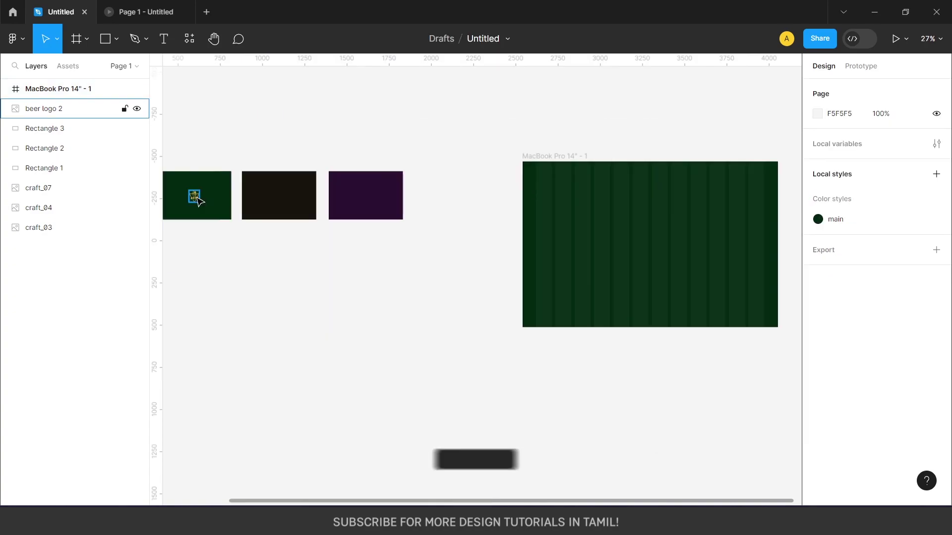
pyautogui.moveTo(197, 201); pyautogui.dragTo(536, 165)
pyautogui.scroll(5, 551, 184)
# - Paste the Home, About us, Beers, Events and Contact us labels and place them just above the frame
pyautogui.scroll(-4, 537, 165)
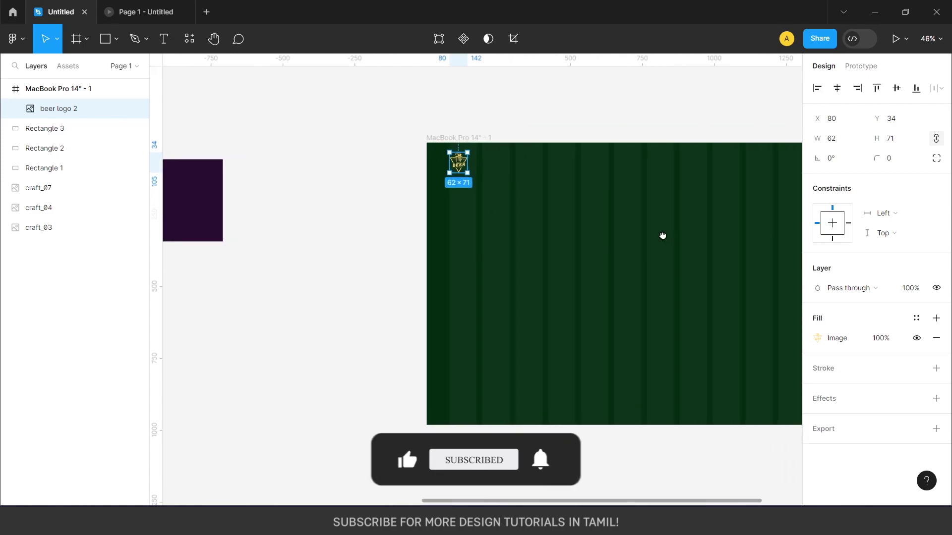
pyautogui.moveTo(662, 236); pyautogui.dragTo(527, 242)
pyautogui.press('t')
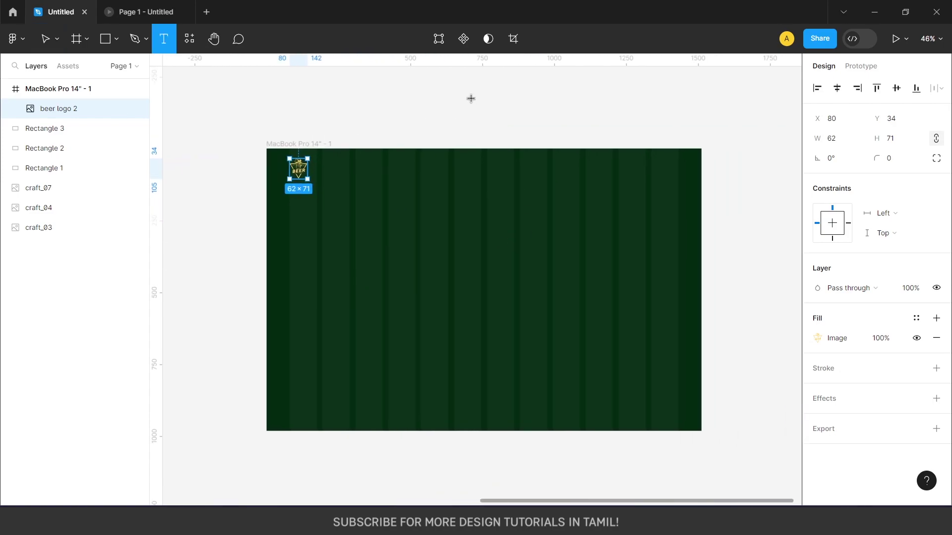
pyautogui.hotkey('ctrl', 'v')
pyautogui.click(421, 110)
pyautogui.moveTo(412, 105); pyautogui.dragTo(594, 144)
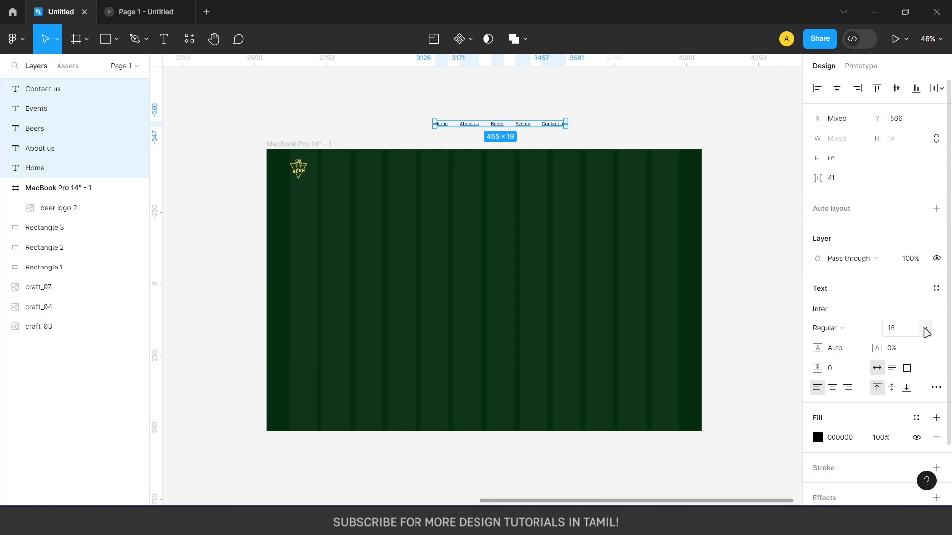
pyautogui.moveTo(529, 127)
pyautogui.mouseDown()
pyautogui.moveTo(477, 174)
pyautogui.moveTo(510, 123)
pyautogui.moveTo(493, 191)
pyautogui.moveTo(504, 130)
pyautogui.moveTo(515, 122)
pyautogui.mouseUp()
pyautogui.scroll(3, 529, 120)
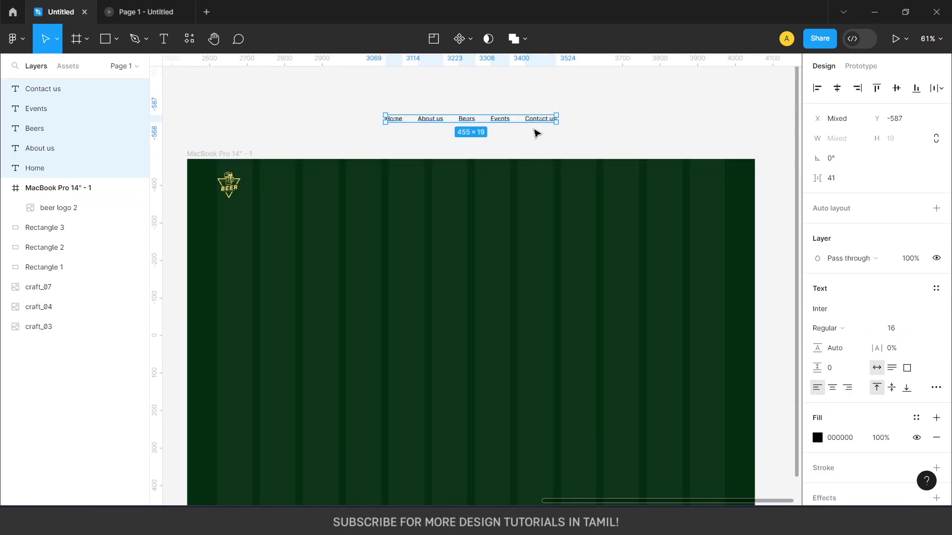
# - Wrap the nav labels in a centre-aligned auto-layout frame that hugs its contents
pyautogui.hotkey('shift', 'a')
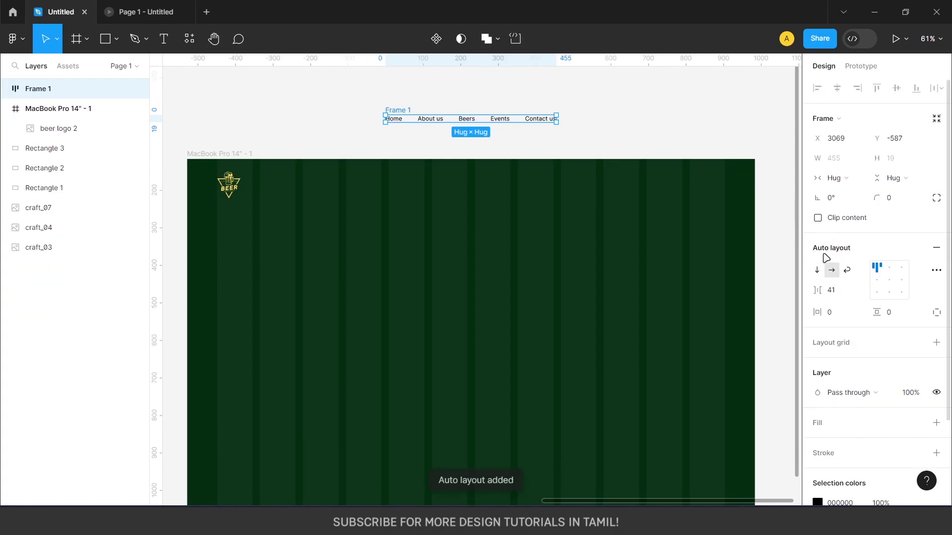
pyautogui.click(891, 282)
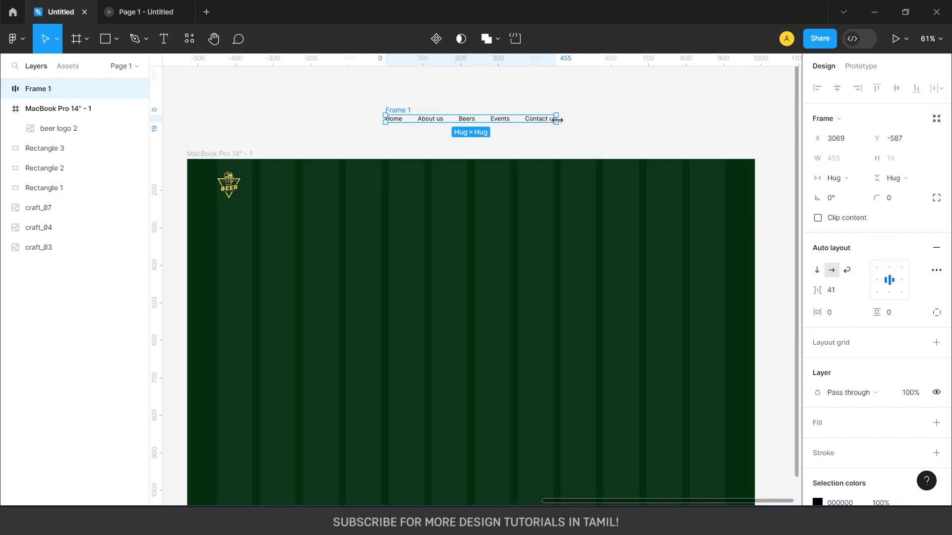
pyautogui.moveTo(556, 119); pyautogui.dragTo(700, 140)
pyautogui.hotkey('ctrl', 'z')
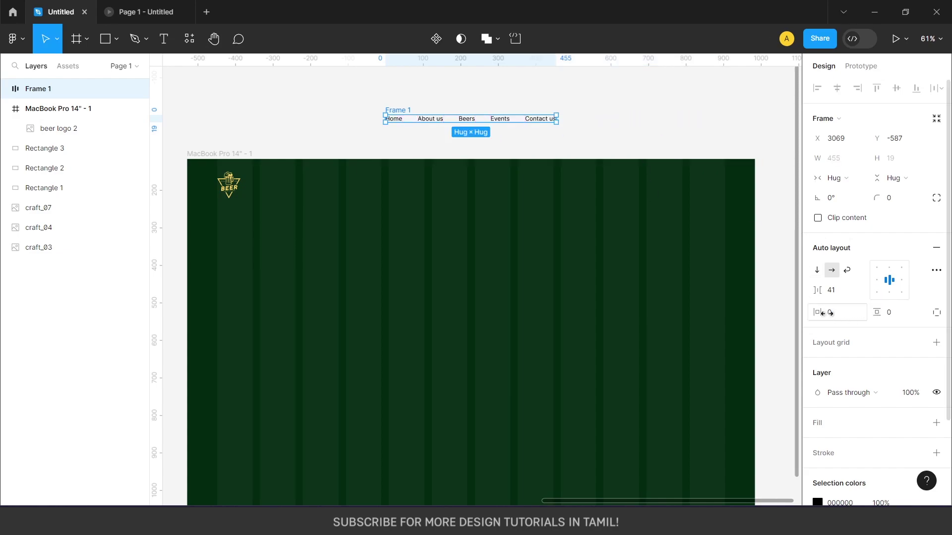
# - Set the nav frame's horizontal and vertical padding to 0
pyautogui.moveTo(821, 312); pyautogui.dragTo(863, 312)
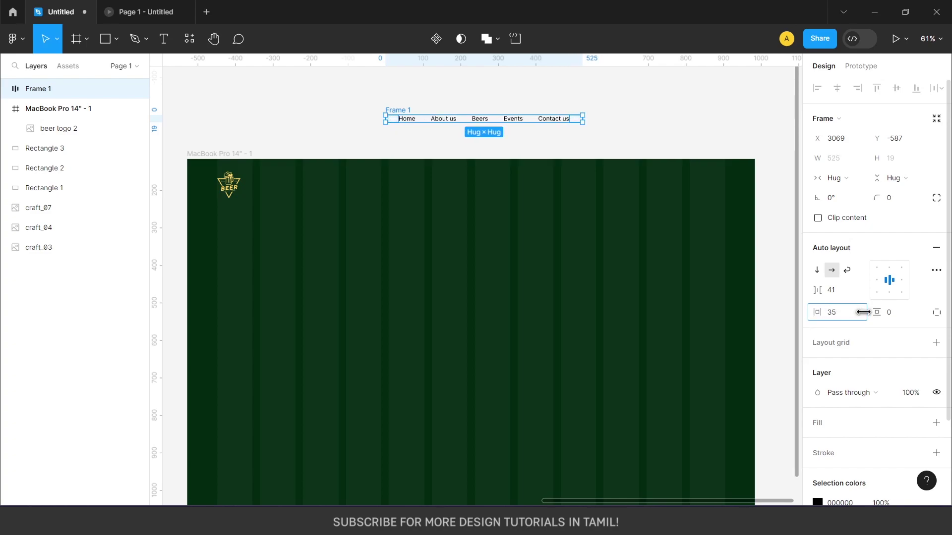
pyautogui.click(835, 313)
pyautogui.write('40')
pyautogui.click(887, 312)
pyautogui.write('44')
pyautogui.press('Return')
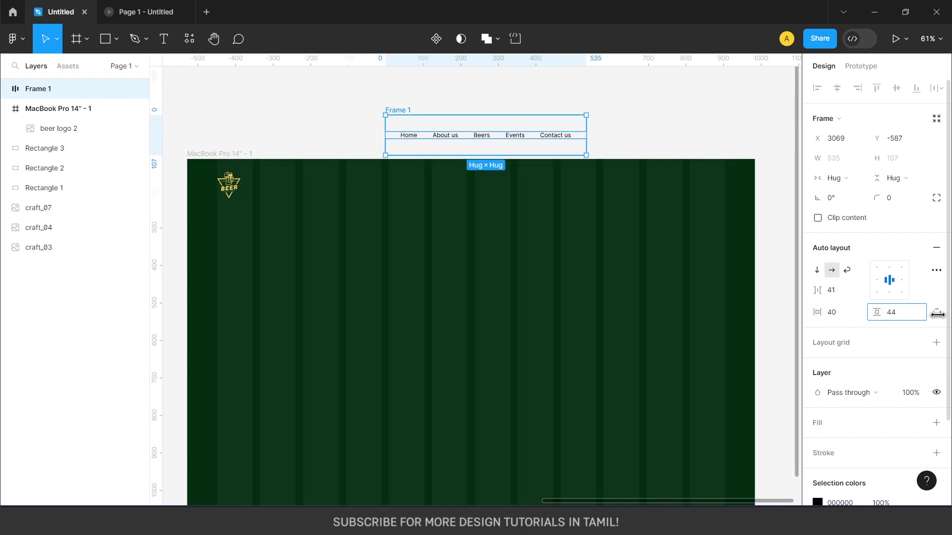
pyautogui.moveTo(937, 314); pyautogui.dragTo(913, 315)
pyautogui.moveTo(828, 314); pyautogui.dragTo(836, 314)
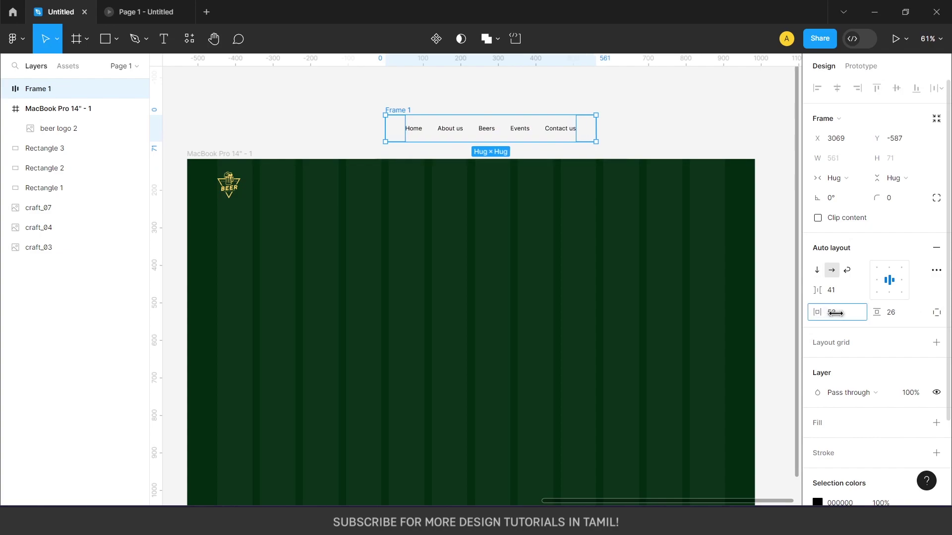
pyautogui.click(836, 314)
pyautogui.write('0')
pyautogui.press('Tab')
pyautogui.write('0')
pyautogui.press('Return')
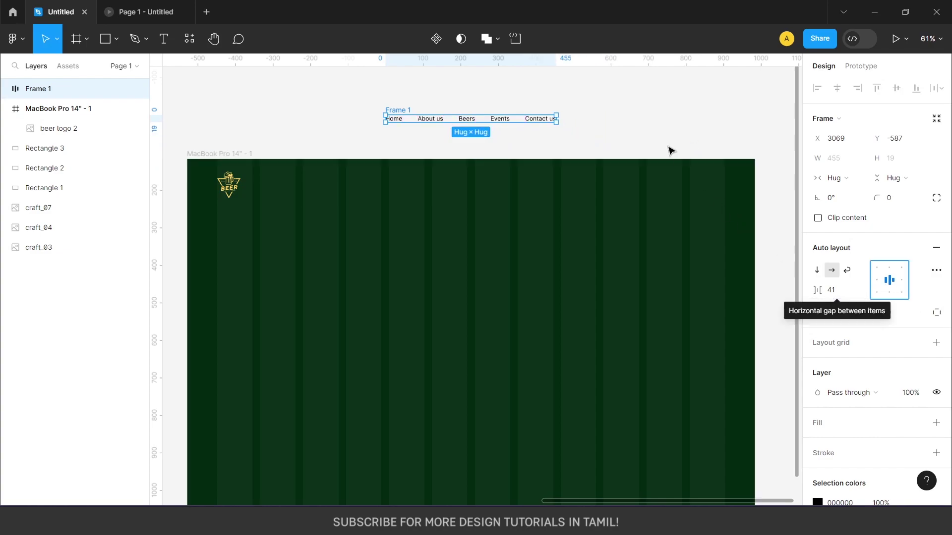
pyautogui.moveTo(556, 119); pyautogui.dragTo(656, 118)
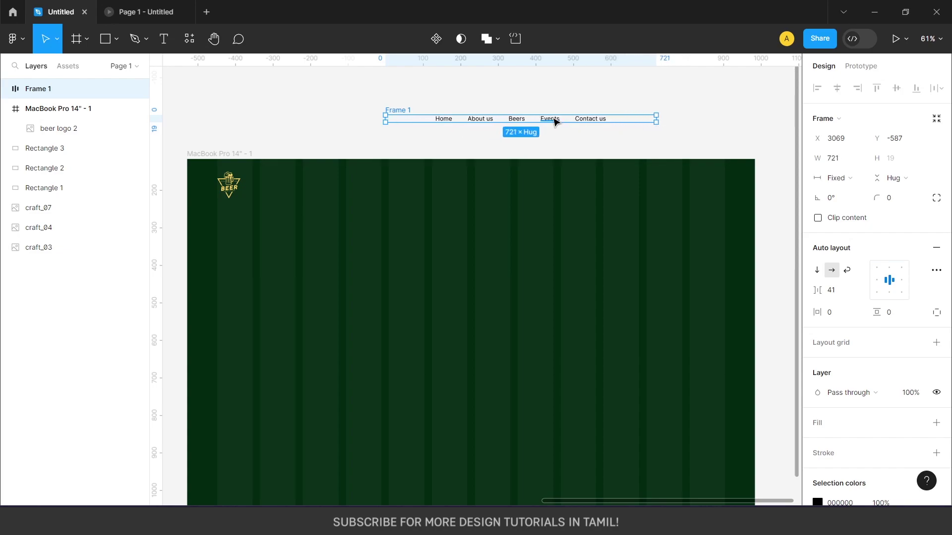
pyautogui.hotkey('ctrl', 'z')
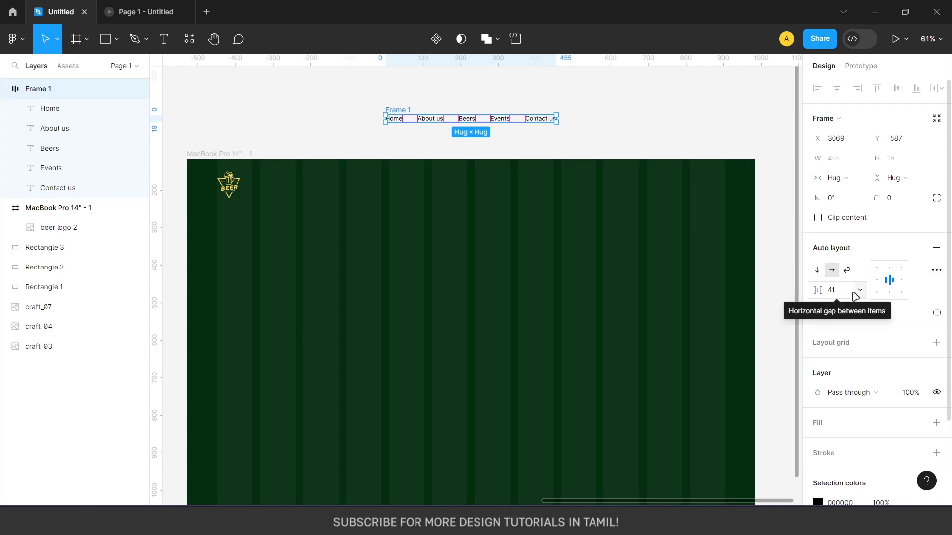
# - Set the nav item spacing to Auto, widen the bar and place it at the frame's top
pyautogui.click(860, 290)
pyautogui.click(853, 309)
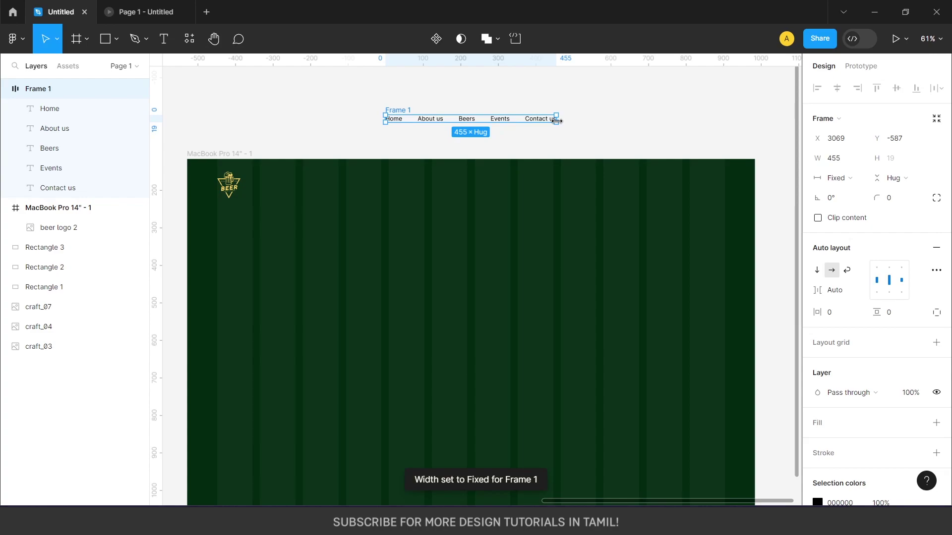
pyautogui.moveTo(564, 119); pyautogui.dragTo(606, 118)
pyautogui.moveTo(536, 119); pyautogui.dragTo(532, 190)
# - Colour the nav text white (FFFFFF)
pyautogui.scroll(-4, 883, 326)
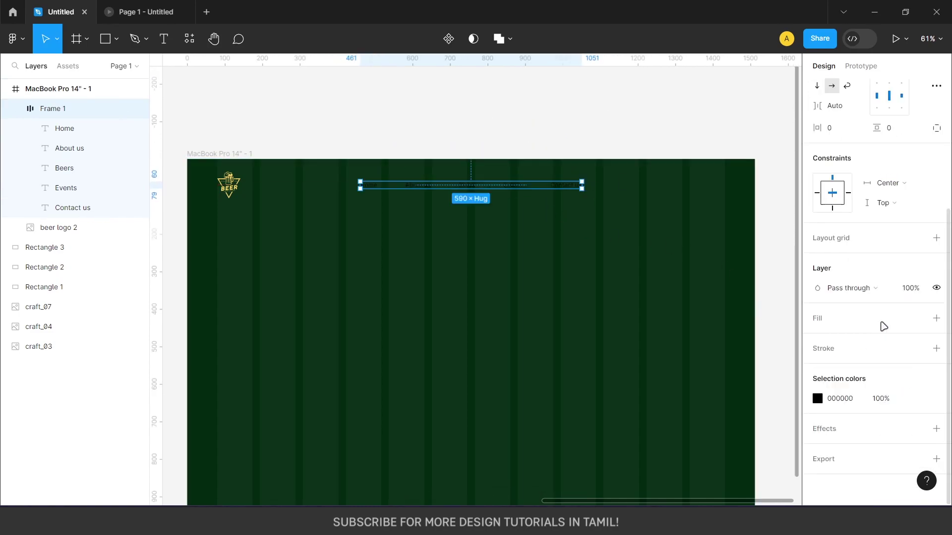
pyautogui.click(817, 399)
pyautogui.write('ffffff')
pyautogui.press('Return')
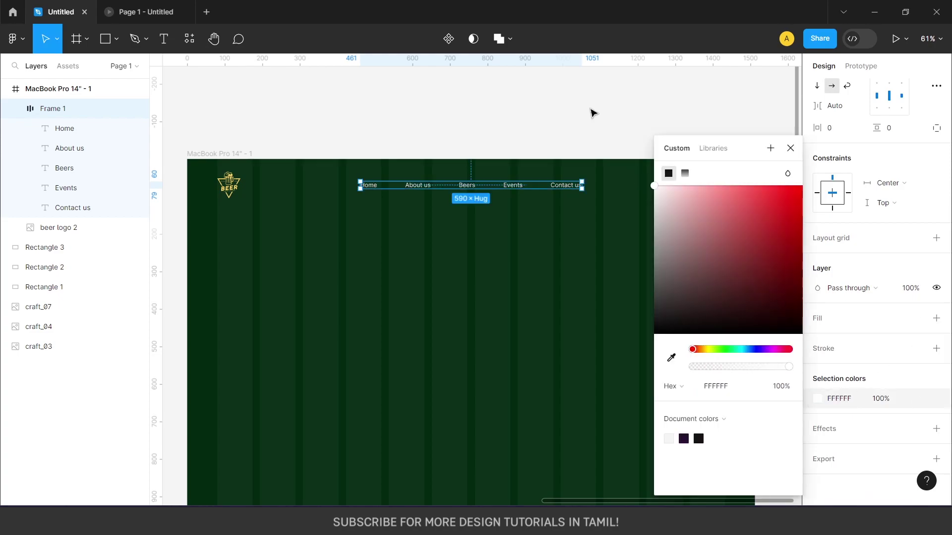
pyautogui.click(670, 146)
pyautogui.moveTo(670, 146); pyautogui.dragTo(640, 115)
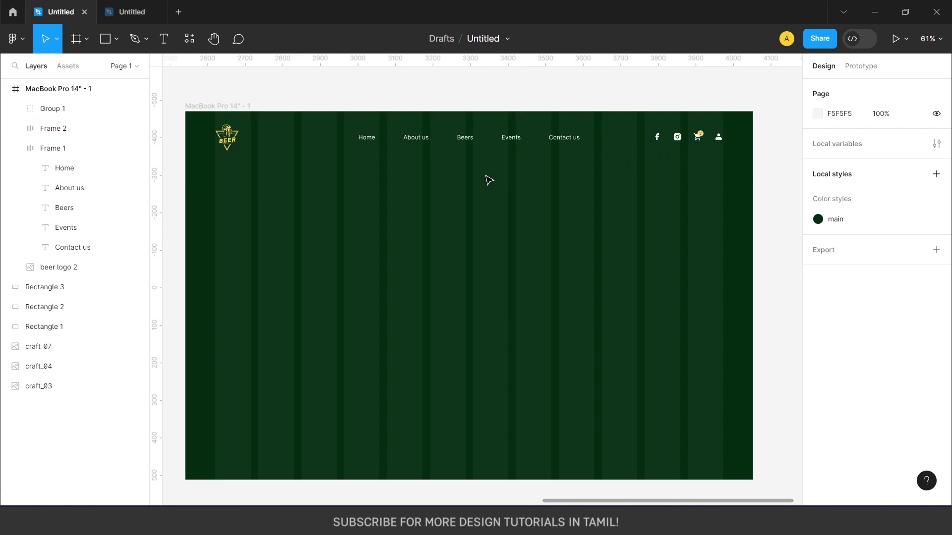
# - Gather the three bottle images above the green frame and duplicate them
pyautogui.scroll(-3, 459, 212)
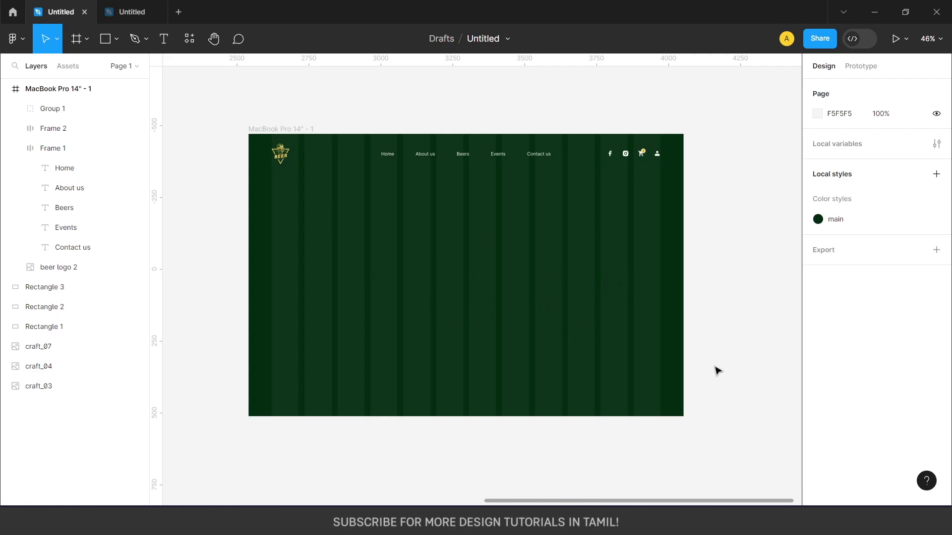
pyautogui.press('-')
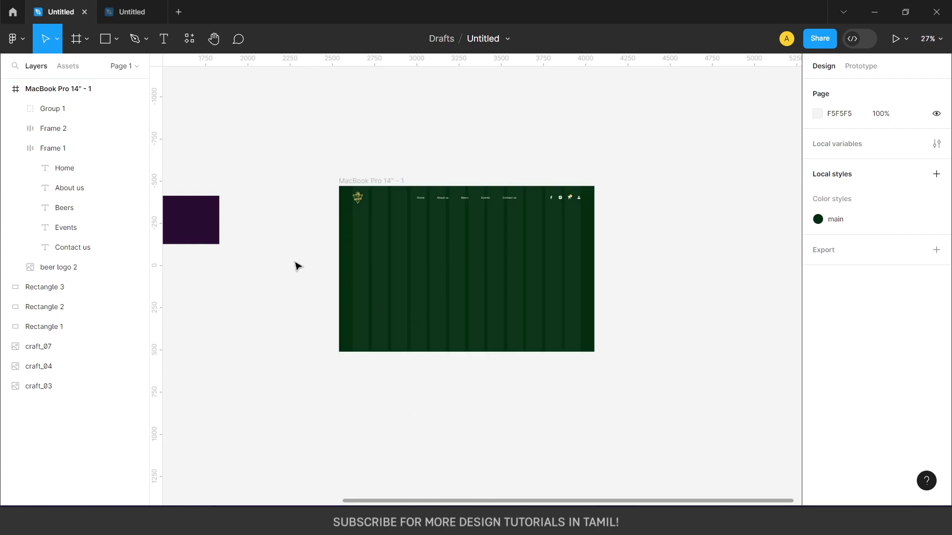
pyautogui.scroll(3, 294, 267)
pyautogui.scroll(-3, 334, 206)
pyautogui.hscroll(-3, 370, 176)
pyautogui.moveTo(233, 223); pyautogui.dragTo(597, 183)
pyautogui.scroll(3, 506, 197)
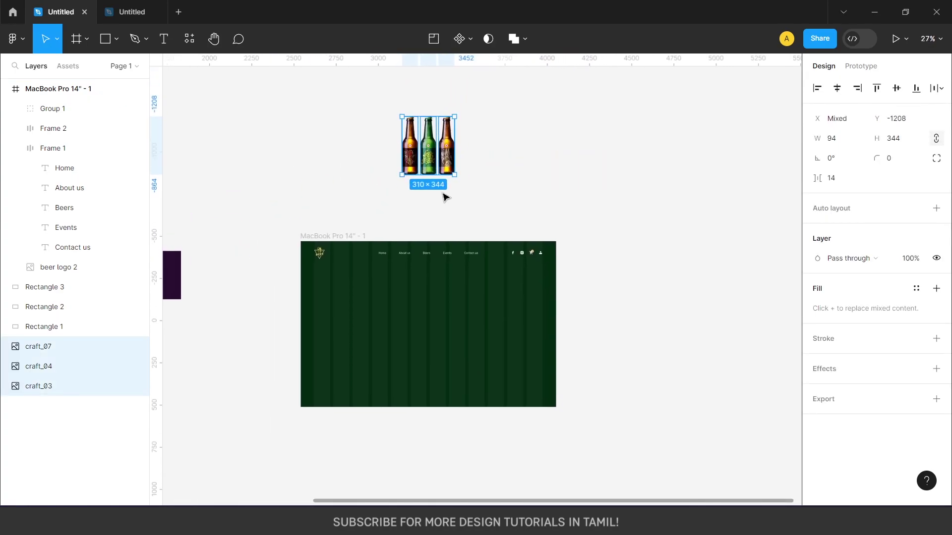
pyautogui.scroll(2, 450, 217)
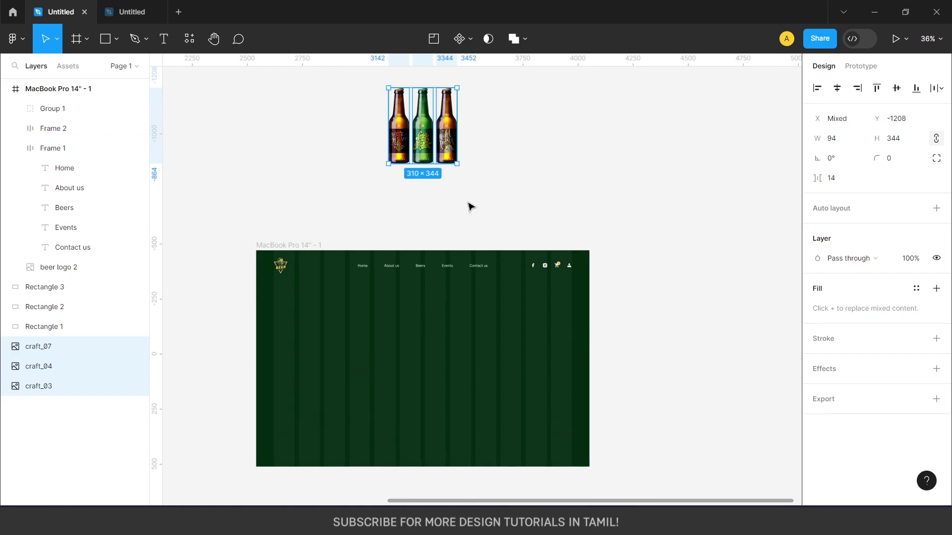
pyautogui.scroll(-5, 450, 191)
pyautogui.moveTo(409, 177); pyautogui.dragTo(460, 173)
pyautogui.hotkey('ctrl', 'z')
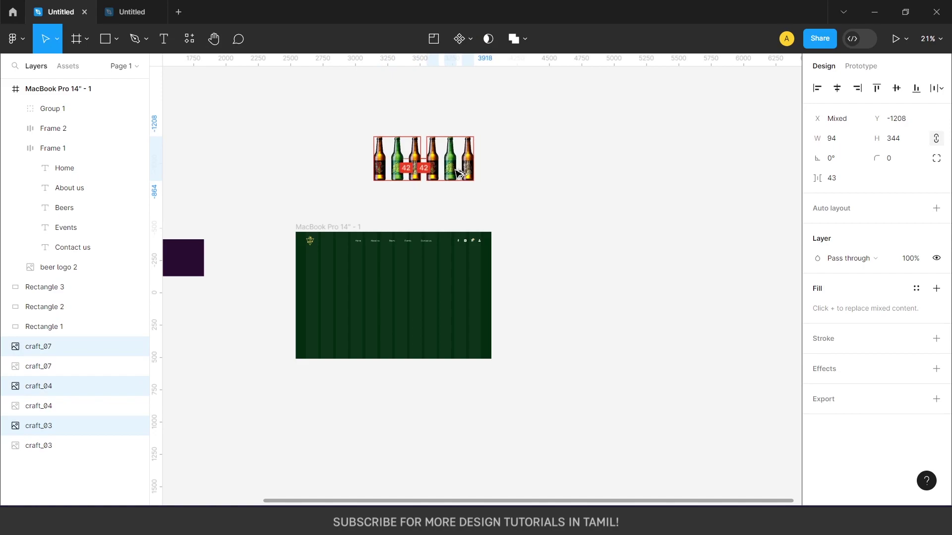
# - Move the duplicate trio of bottles further to the right
pyautogui.click(451, 206)
pyautogui.moveTo(346, 117); pyautogui.dragTo(486, 190)
pyautogui.scroll(5, 479, 188)
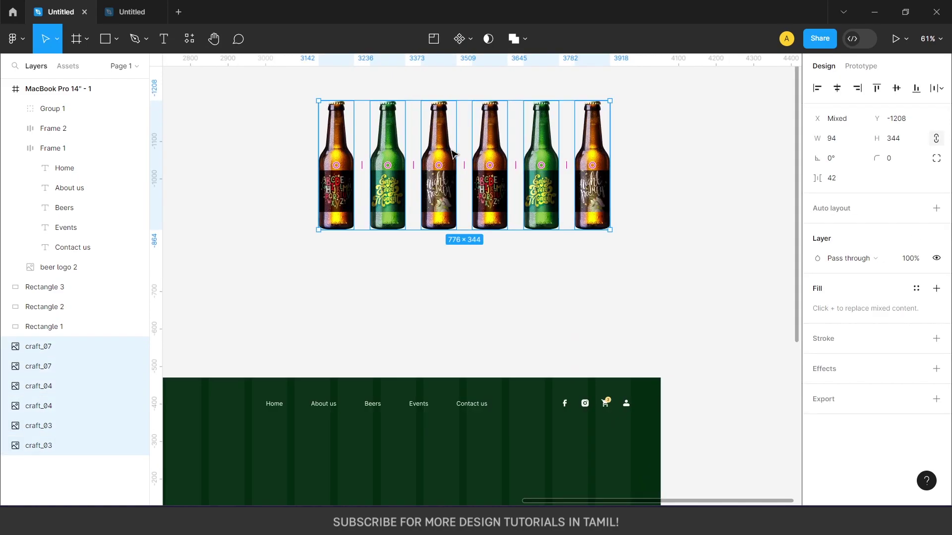
pyautogui.scroll(-5, 465, 197)
pyautogui.click(466, 197)
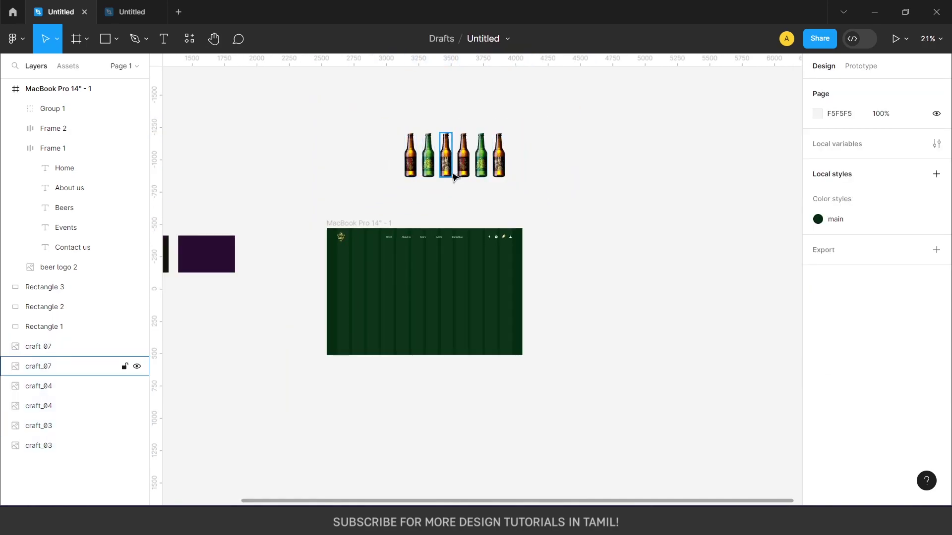
pyautogui.moveTo(385, 119); pyautogui.dragTo(494, 176)
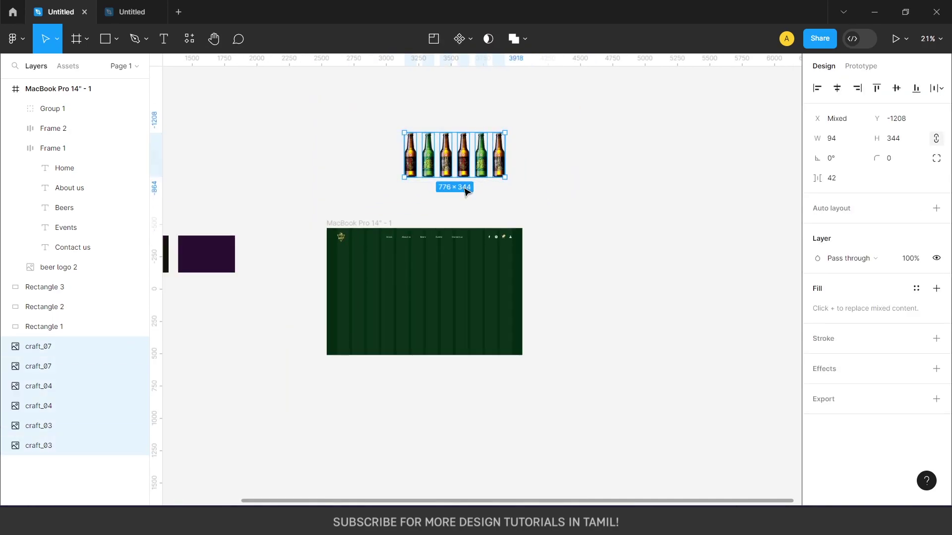
pyautogui.moveTo(457, 128); pyautogui.dragTo(514, 204)
pyautogui.moveTo(483, 168); pyautogui.dragTo(594, 174)
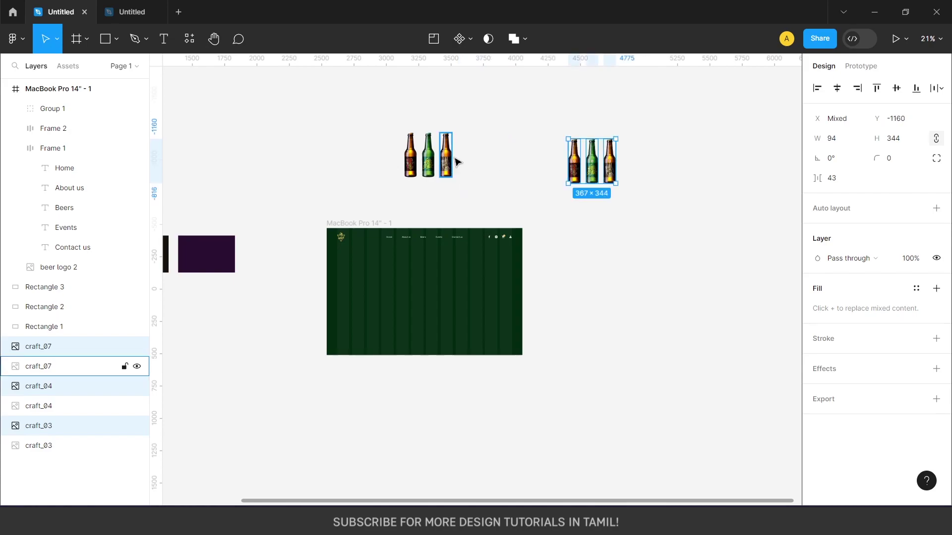
pyautogui.click(433, 162)
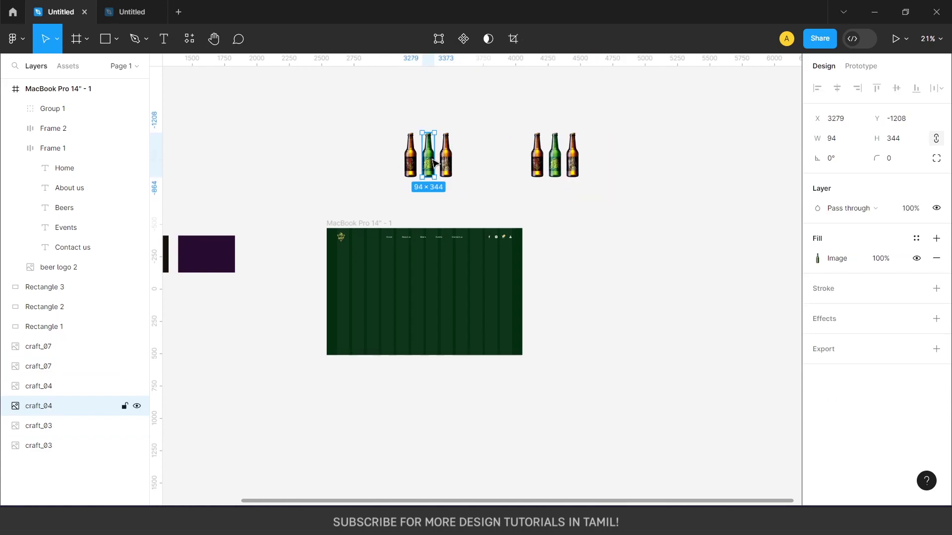
# - Set the green bottle's width to 140 and place the three bottles in the frame, green centred
pyautogui.click(833, 139)
pyautogui.write('140')
pyautogui.press('Return')
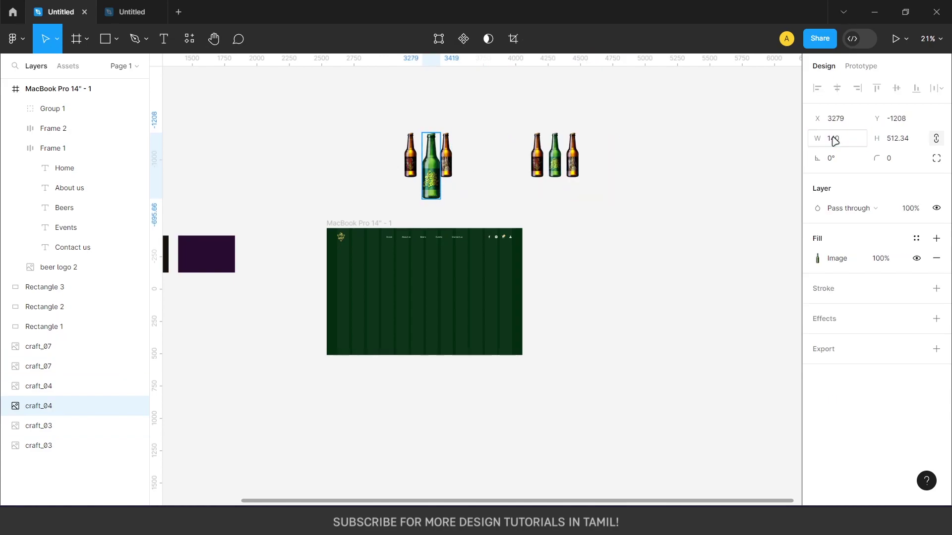
pyautogui.moveTo(443, 187); pyautogui.dragTo(439, 314)
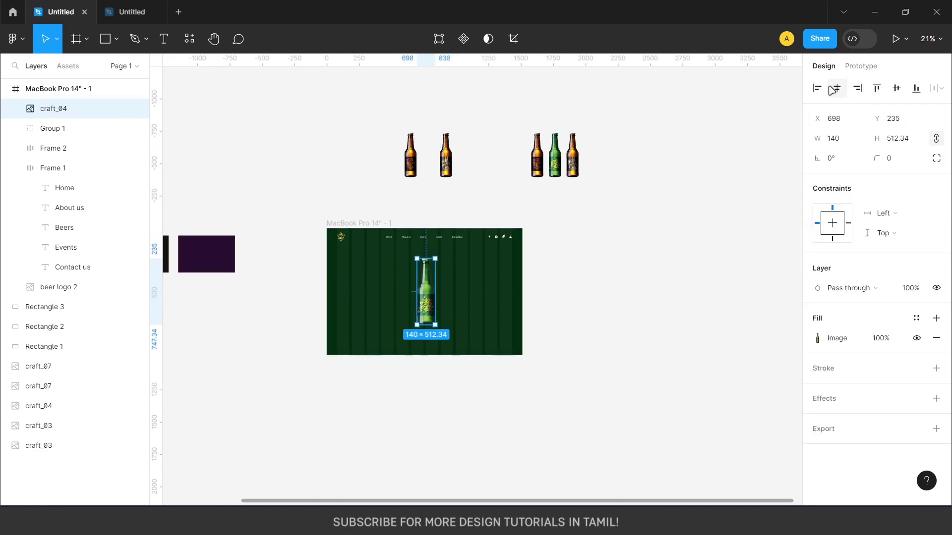
pyautogui.moveTo(445, 154); pyautogui.dragTo(486, 295)
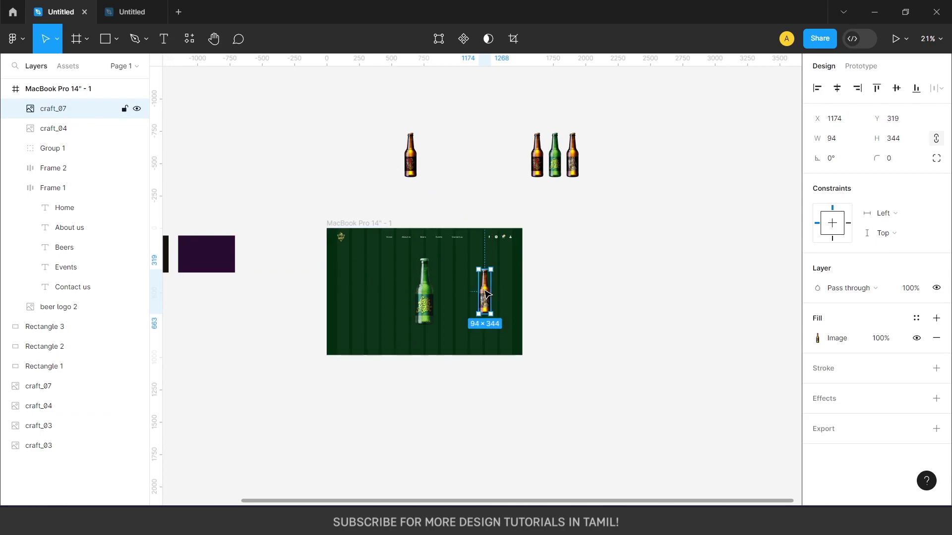
pyautogui.moveTo(409, 169); pyautogui.dragTo(363, 305)
# - Rotate the three bottles inside the frame to -15°
pyautogui.scroll(5, 384, 309)
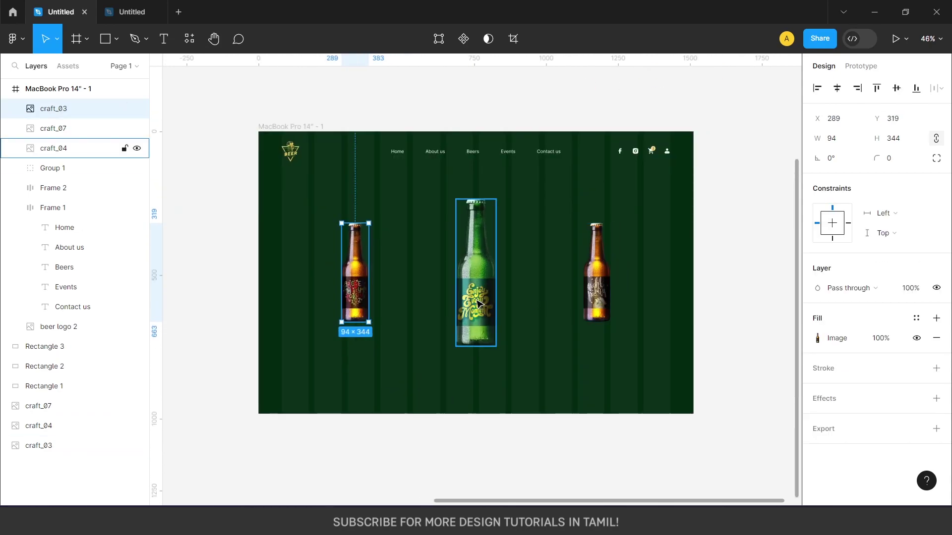
pyautogui.click(478, 304)
pyautogui.keyDown('shift'); pyautogui.click(356, 302); pyautogui.keyUp('shift')
pyautogui.keyDown('shift'); pyautogui.click(594, 310); pyautogui.keyUp('shift')
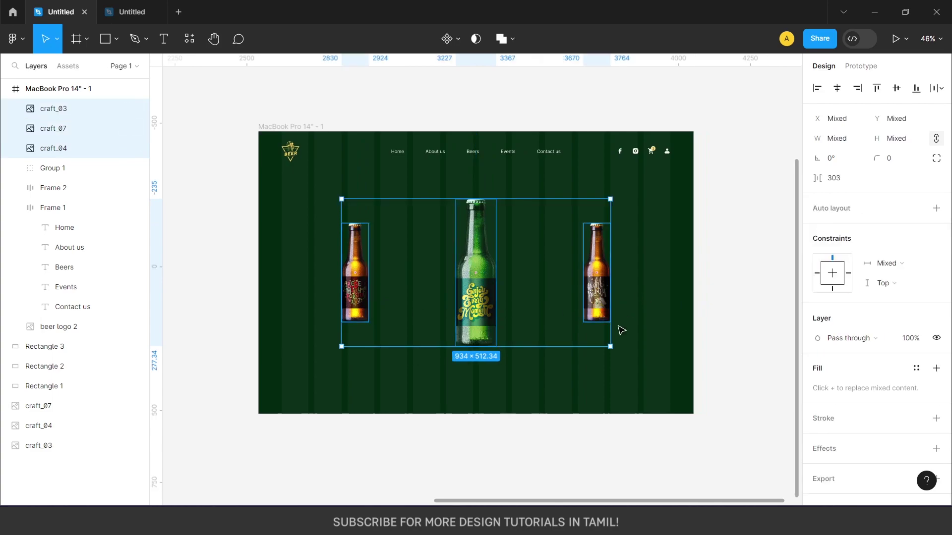
pyautogui.click(835, 158)
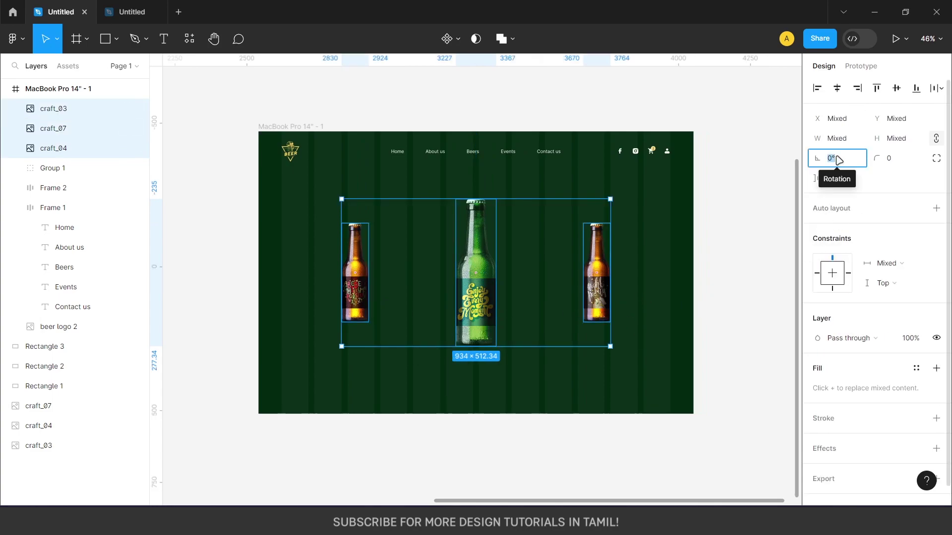
pyautogui.write('15')
pyautogui.press('Return')
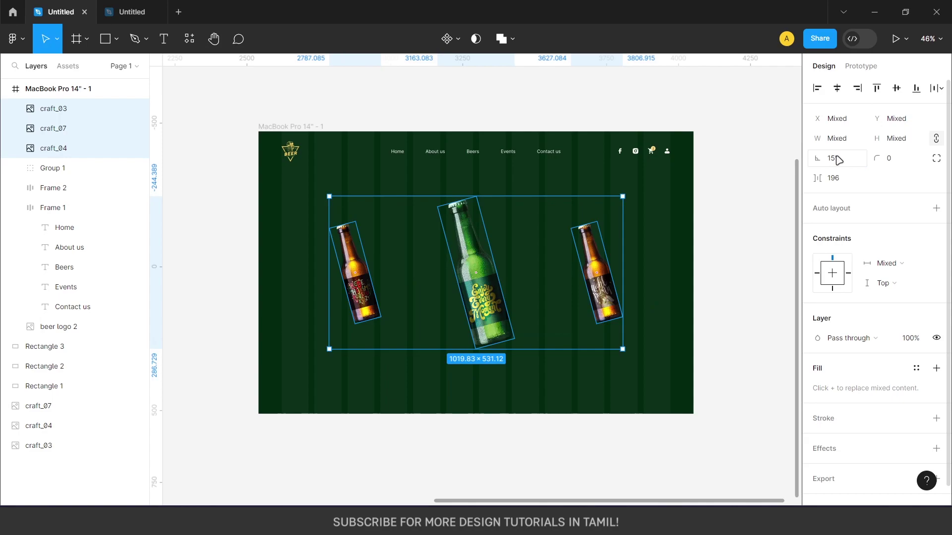
pyautogui.hotkey('ctrl', 'z')
pyautogui.click(836, 158)
pyautogui.write('-15')
pyautogui.press('Return')
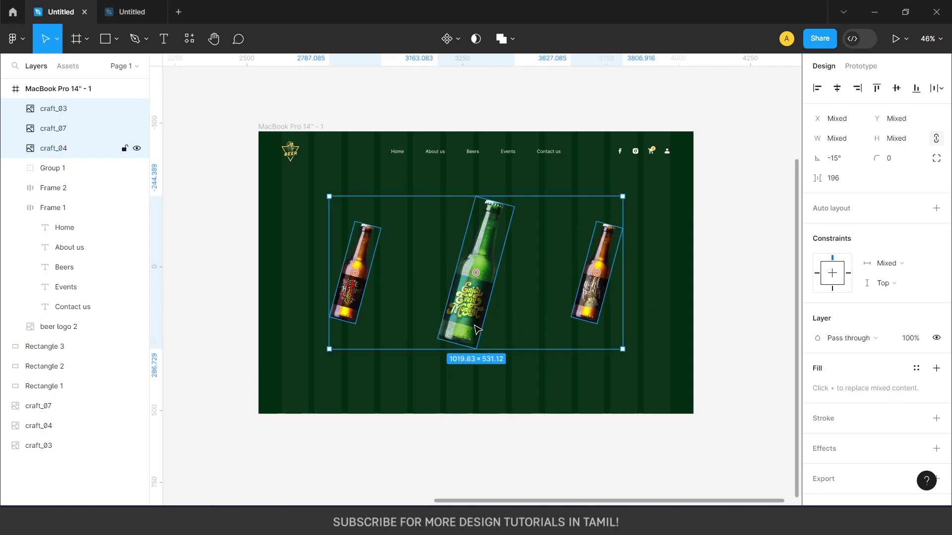
pyautogui.scroll(-2, 550, 444)
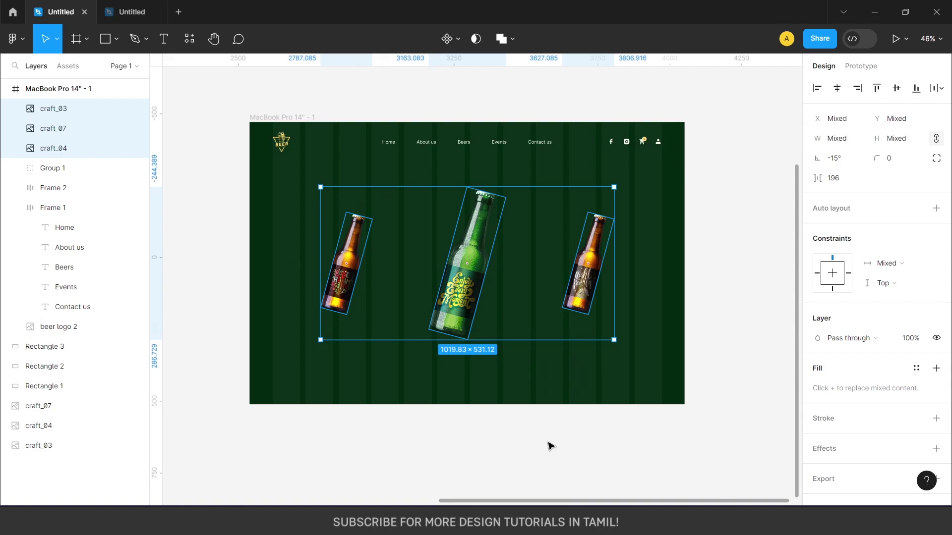
pyautogui.click(549, 445)
# - Move the three tilted bottles out of the frame to sit above it
pyautogui.scroll(-3, 525, 299)
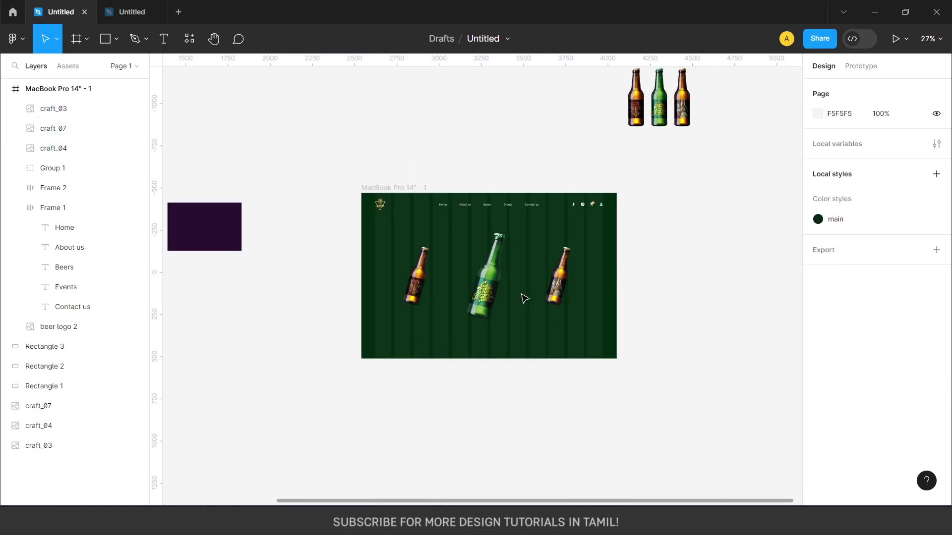
pyautogui.moveTo(688, 304); pyautogui.dragTo(567, 357)
pyautogui.click(442, 331)
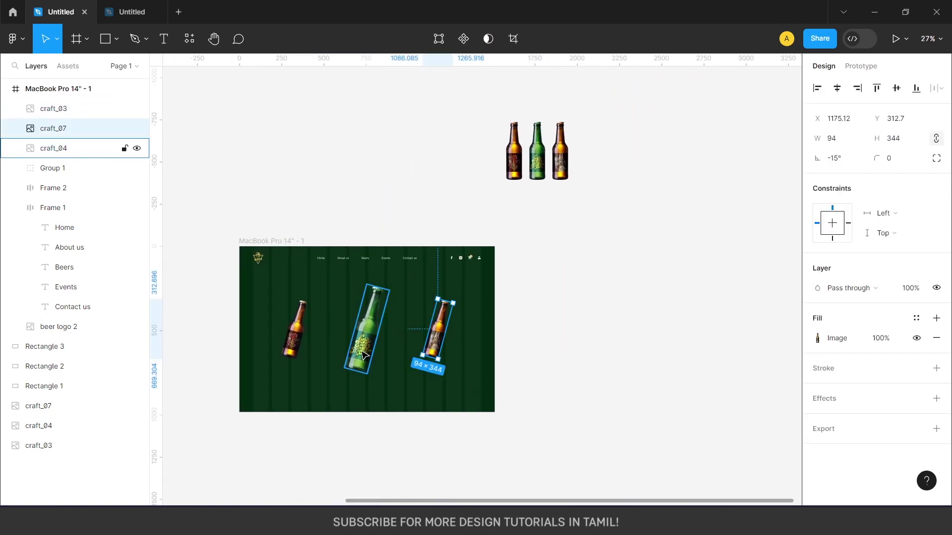
pyautogui.keyDown('shift'); pyautogui.click(364, 356); pyautogui.keyUp('shift')
pyautogui.keyDown('shift'); pyautogui.click(297, 334); pyautogui.keyUp('shift')
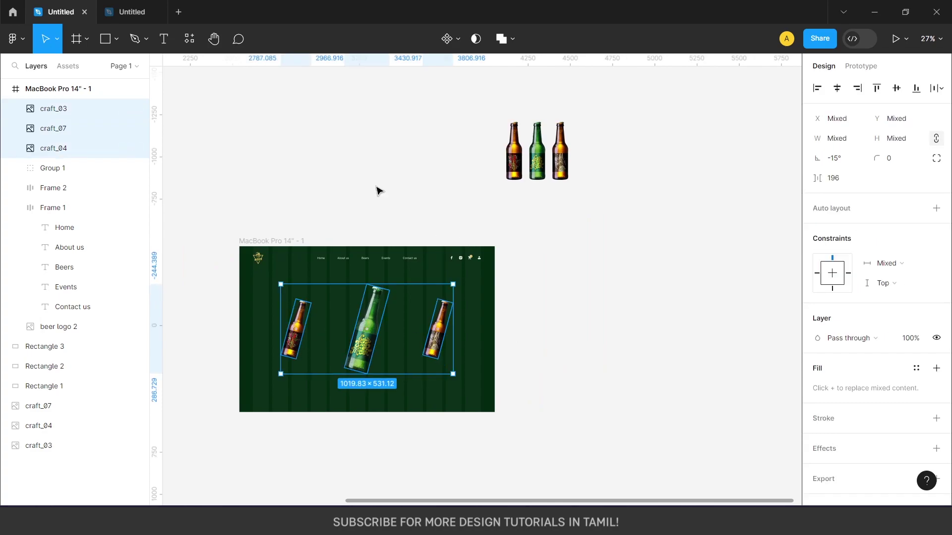
pyautogui.moveTo(369, 360); pyautogui.dragTo(390, 168)
# - Tilt the three upright duplicate bottles to -15° and select all six
pyautogui.scroll(2, 397, 199)
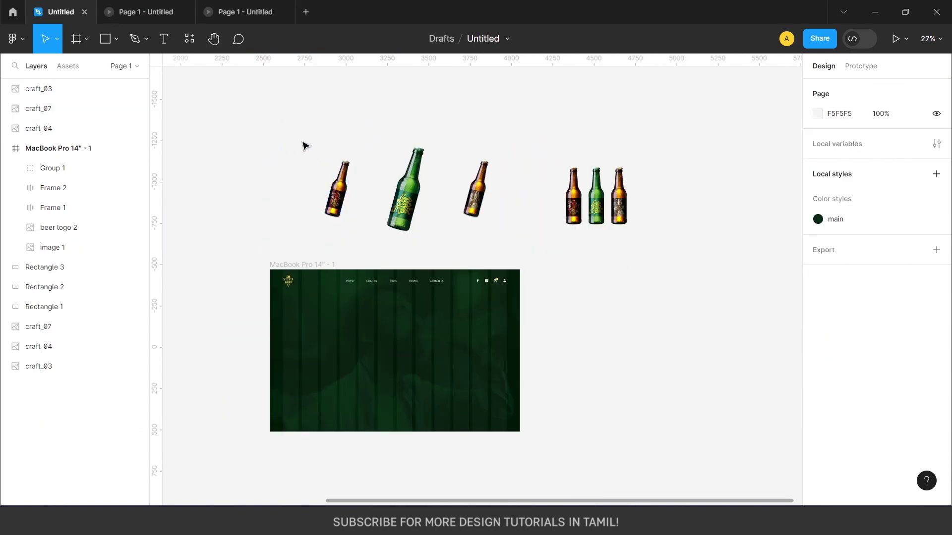
pyautogui.moveTo(274, 127); pyautogui.dragTo(664, 240)
pyautogui.click(514, 261)
pyautogui.moveTo(546, 144); pyautogui.dragTo(660, 243)
pyautogui.click(837, 162)
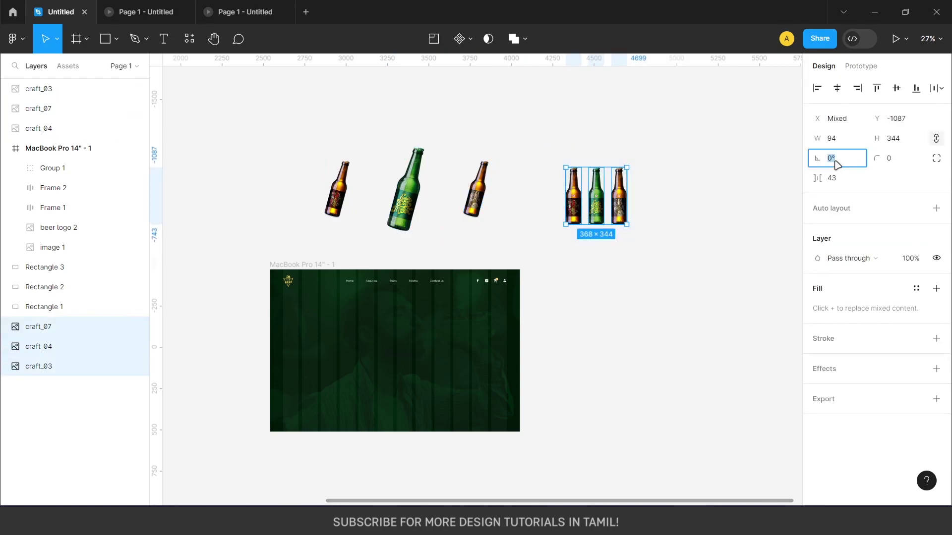
pyautogui.press('Return')
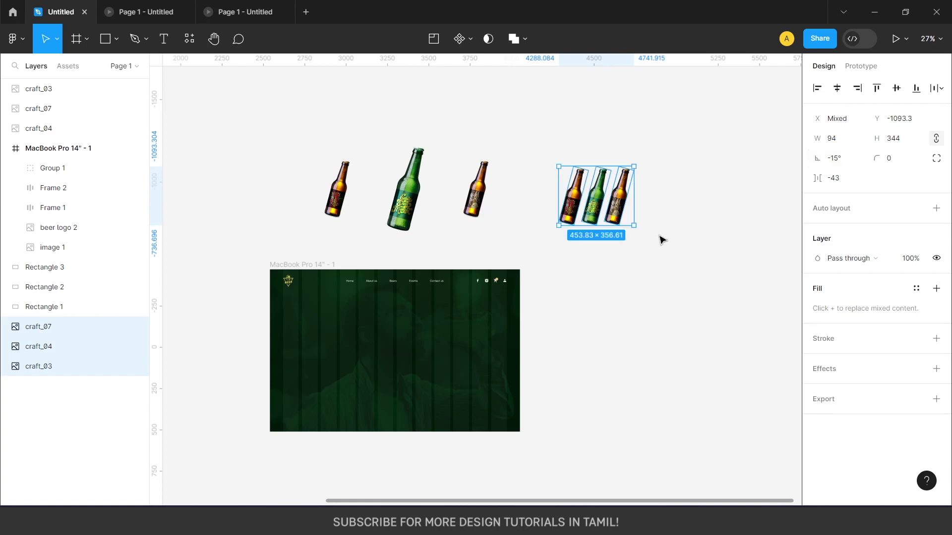
pyautogui.moveTo(533, 145); pyautogui.dragTo(627, 225)
pyautogui.click(578, 242)
pyautogui.moveTo(267, 150); pyautogui.dragTo(665, 228)
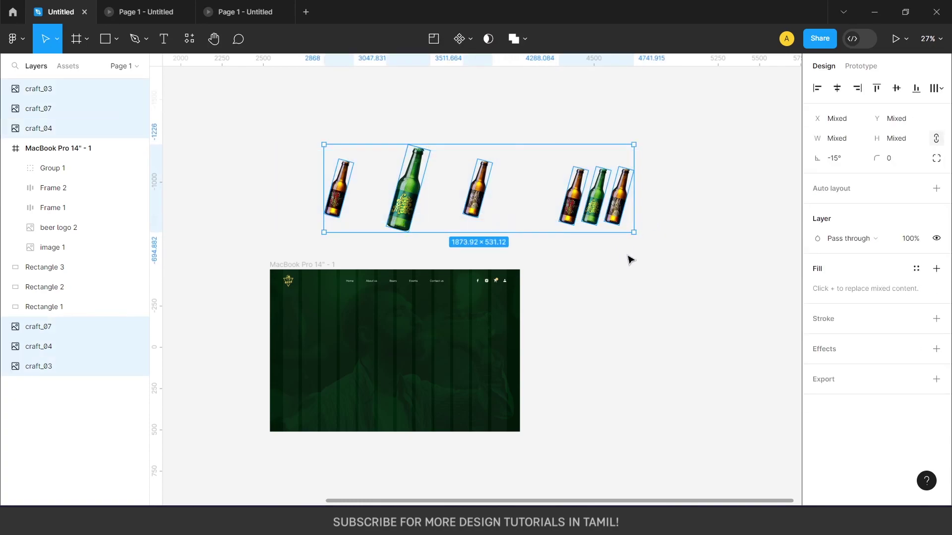
# - Align the six bottles' vertical centres and space them evenly with Tidy up
pyautogui.click(896, 88)
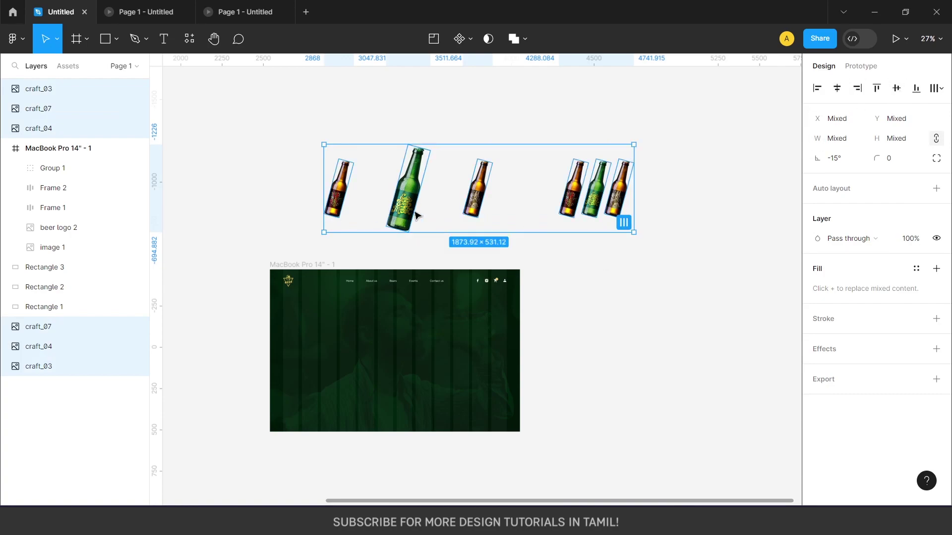
pyautogui.click(537, 249)
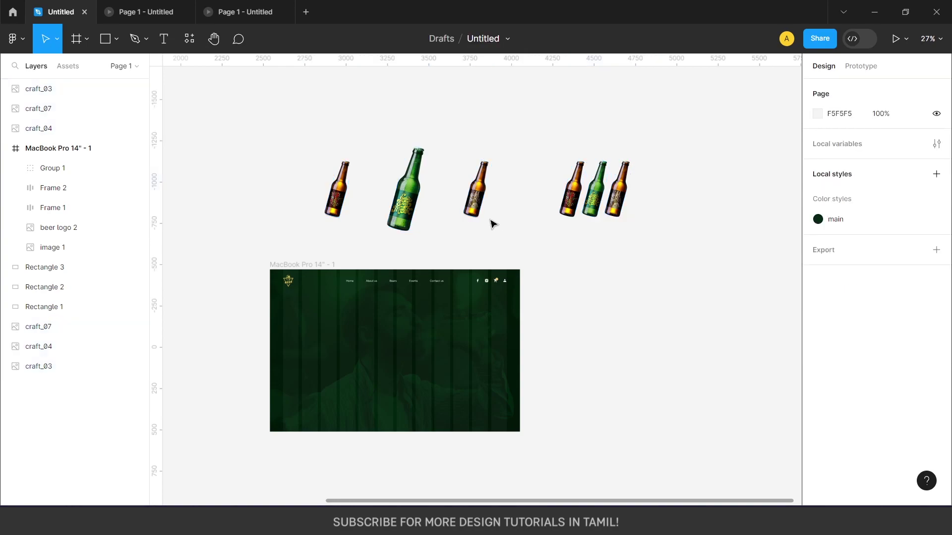
pyautogui.click(486, 211)
pyautogui.keyDown('shift'); pyautogui.click(345, 212); pyautogui.keyUp('shift')
pyautogui.keyDown('shift'); pyautogui.click(420, 221); pyautogui.keyUp('shift')
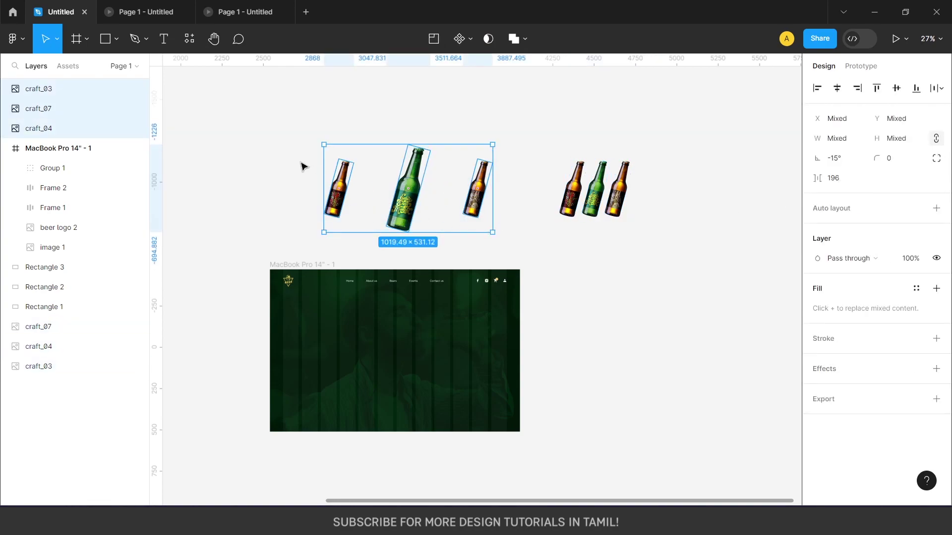
pyautogui.moveTo(281, 143); pyautogui.dragTo(672, 235)
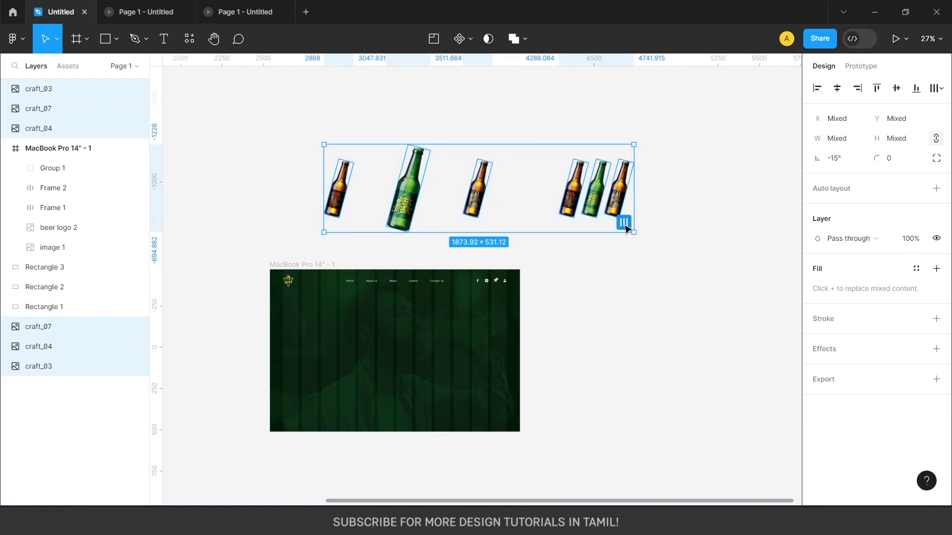
pyautogui.click(624, 224)
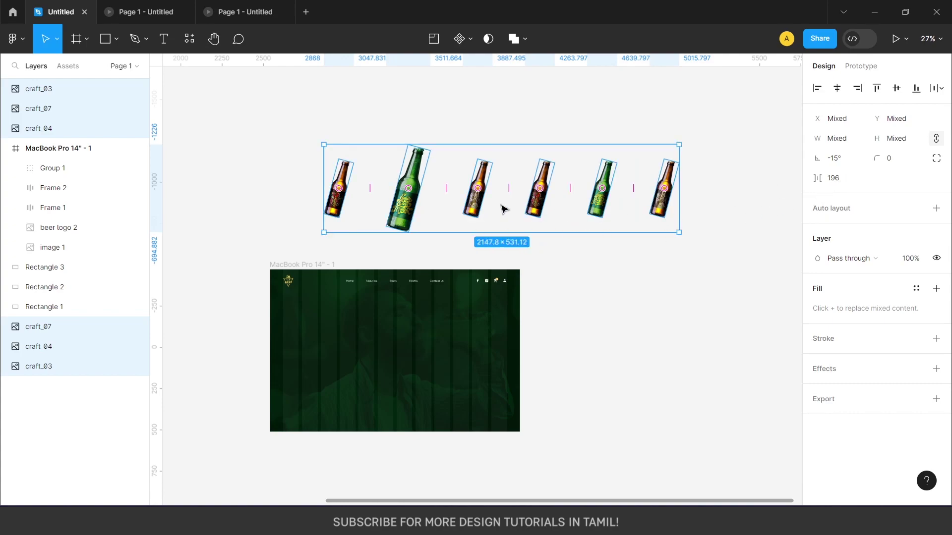
# - Set the bottle spacing to 240 and move the row into the MacBook Pro frame
pyautogui.moveTo(479, 200); pyautogui.dragTo(524, 215)
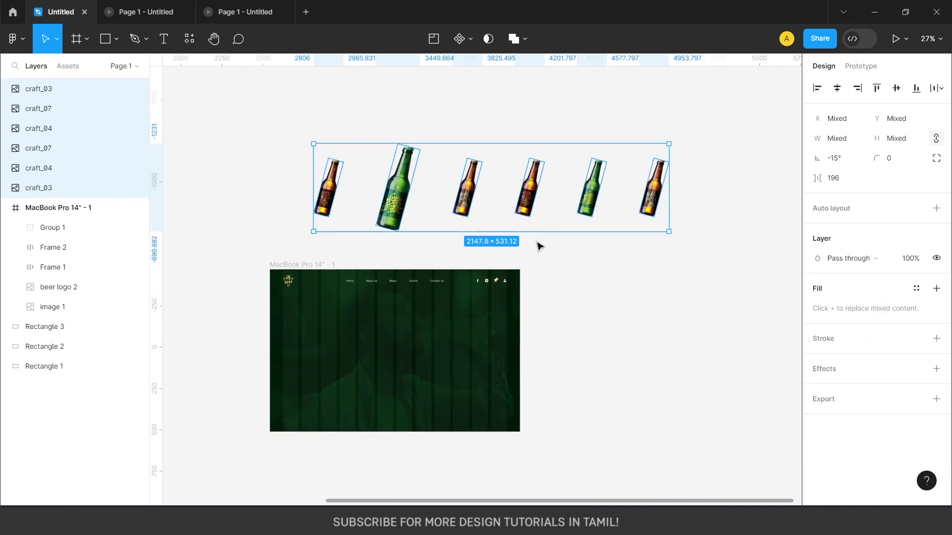
pyautogui.click(585, 269)
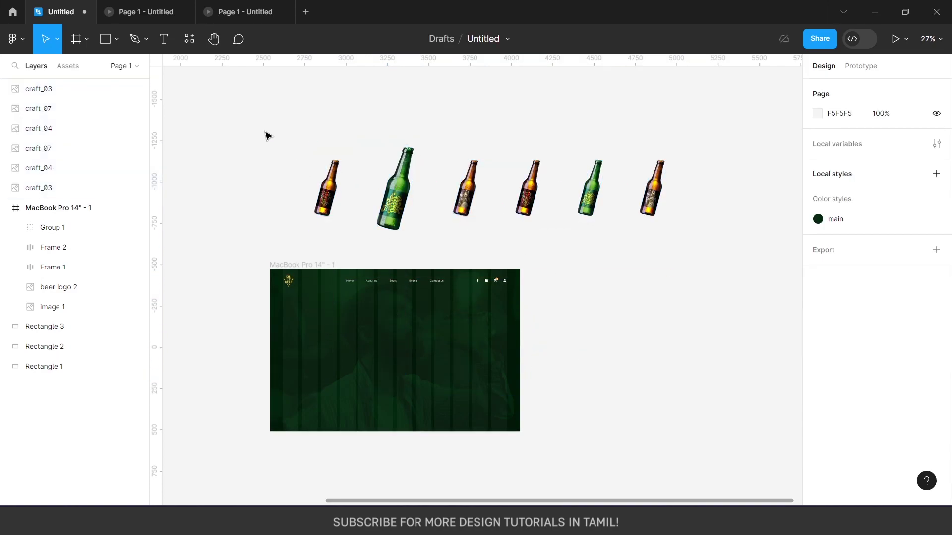
pyautogui.moveTo(256, 128); pyautogui.dragTo(670, 222)
pyautogui.click(844, 184)
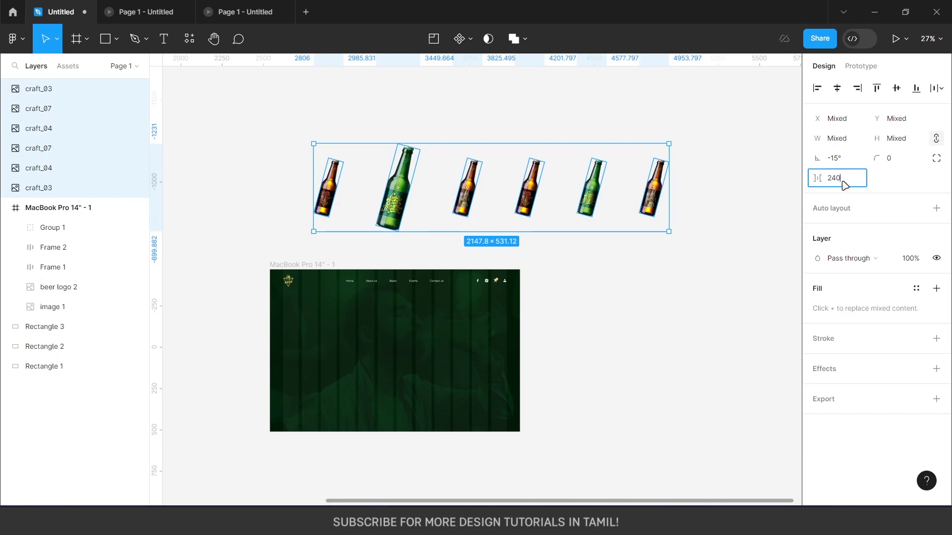
pyautogui.press('Return')
pyautogui.moveTo(476, 203)
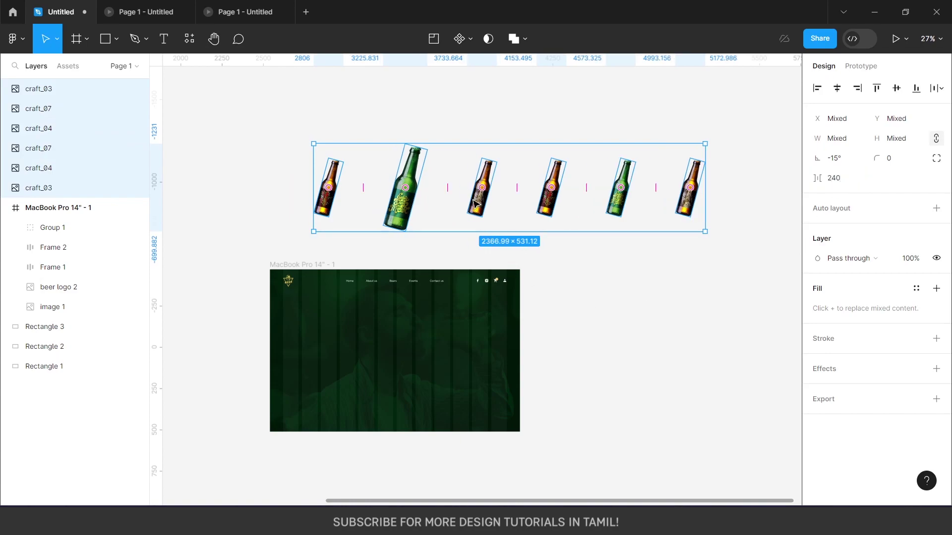
pyautogui.moveTo(479, 203); pyautogui.dragTo(473, 369)
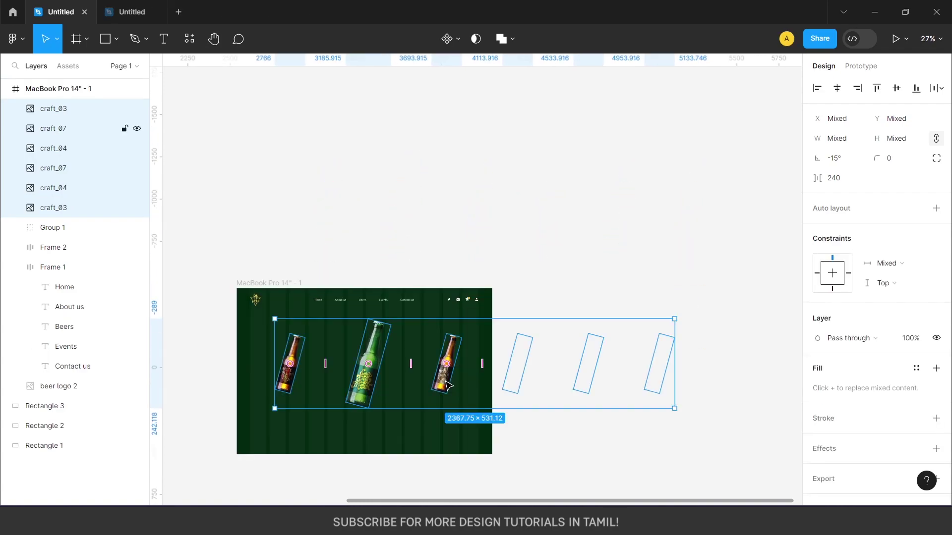
# - Add the 'Every Moment' heading below the central bottle, set its font size, and begin a second text layer
pyautogui.scroll(-3, 549, 432)
pyautogui.scroll(1, 504, 365)
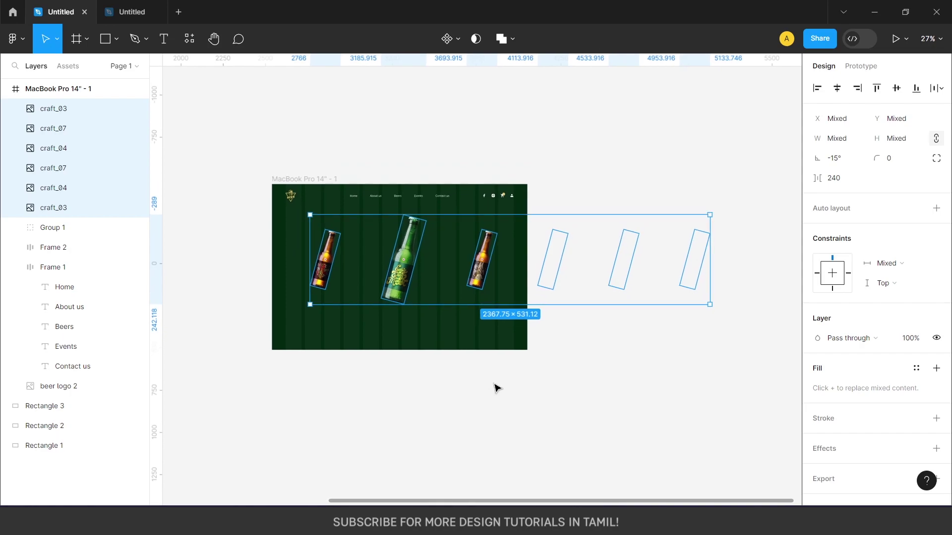
pyautogui.press('Escape')
pyautogui.scroll(5, 429, 275)
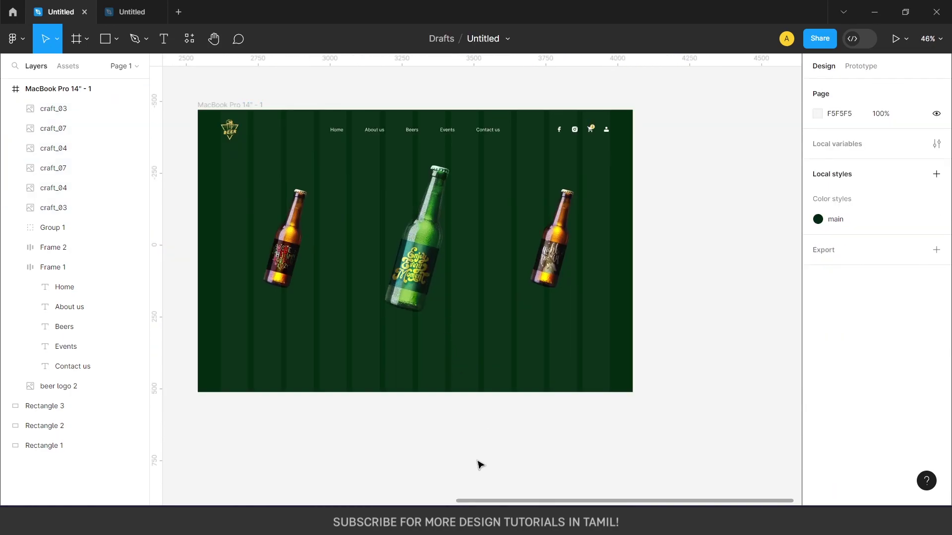
pyautogui.press('t')
pyautogui.click(440, 431)
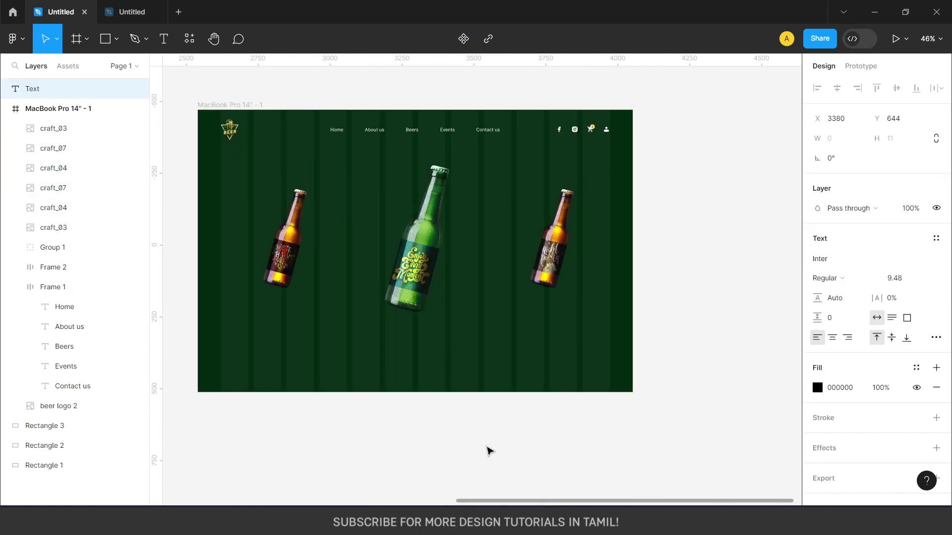
pyautogui.click(922, 279)
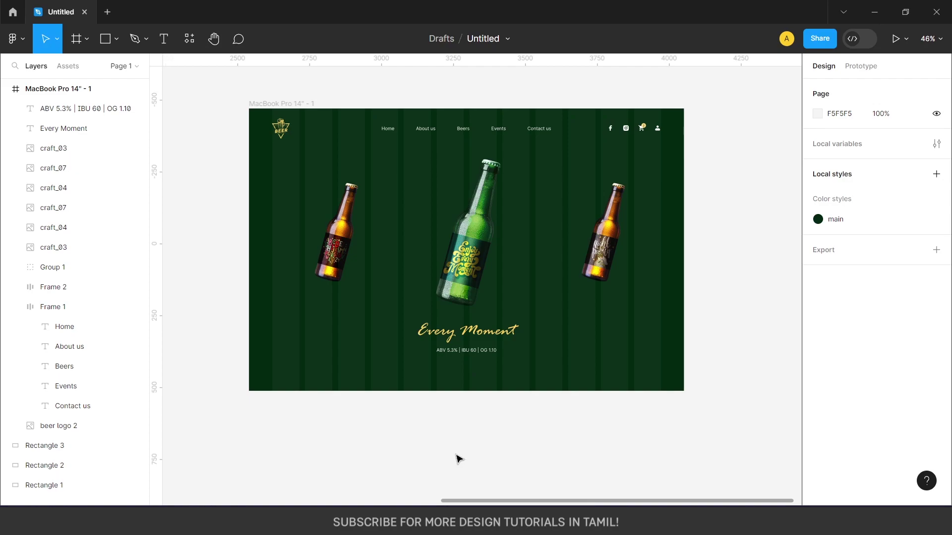
pyautogui.press('t')
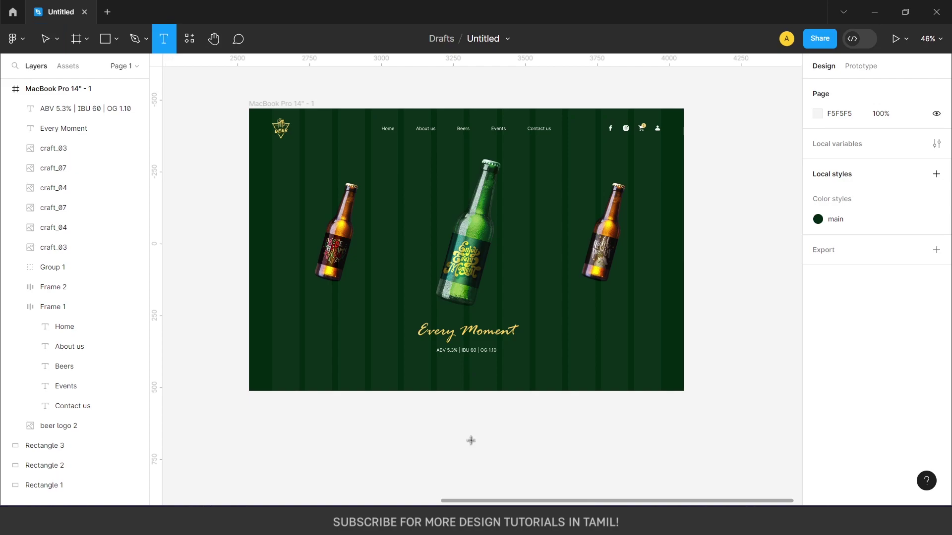
pyautogui.click(516, 417)
# - Add a 'Shop now' text in Inter 16 with white FFFFFF fill
pyautogui.write('S')
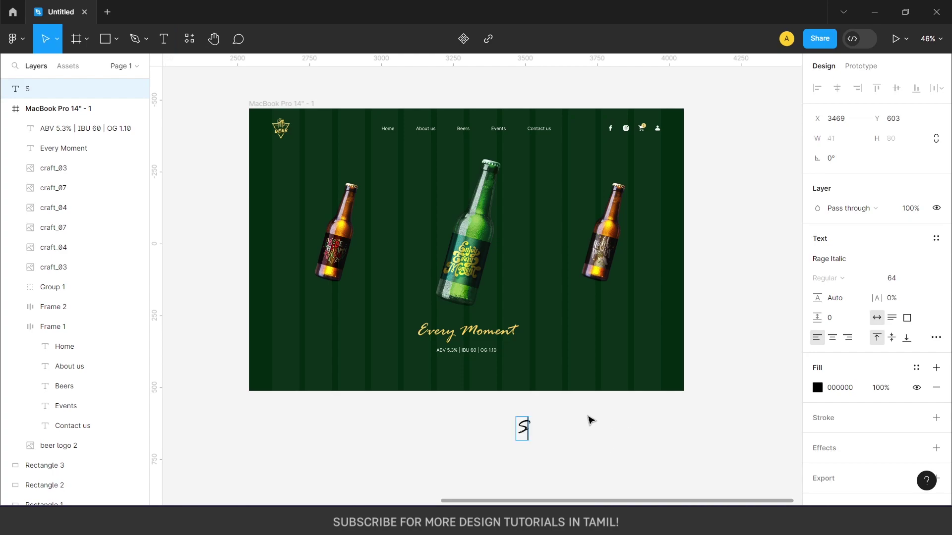
pyautogui.write('hop now')
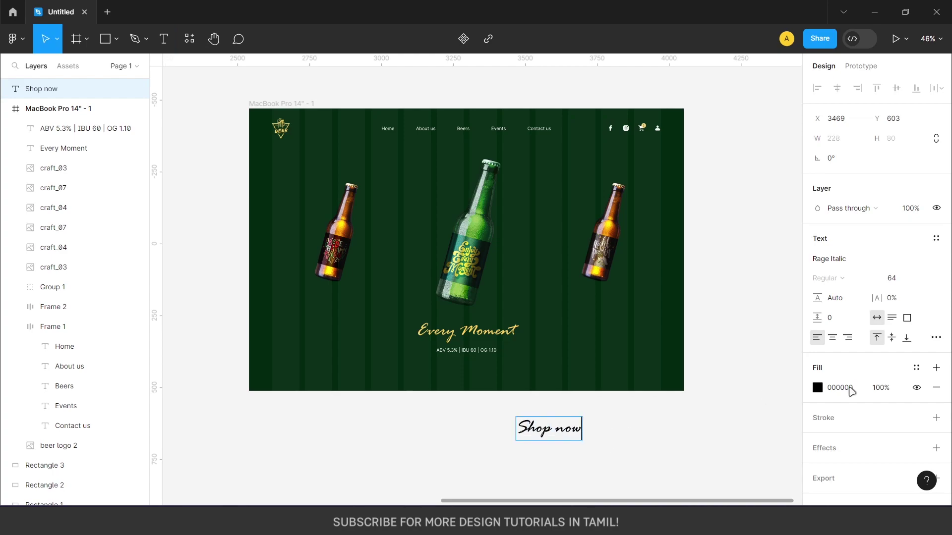
pyautogui.click(861, 262)
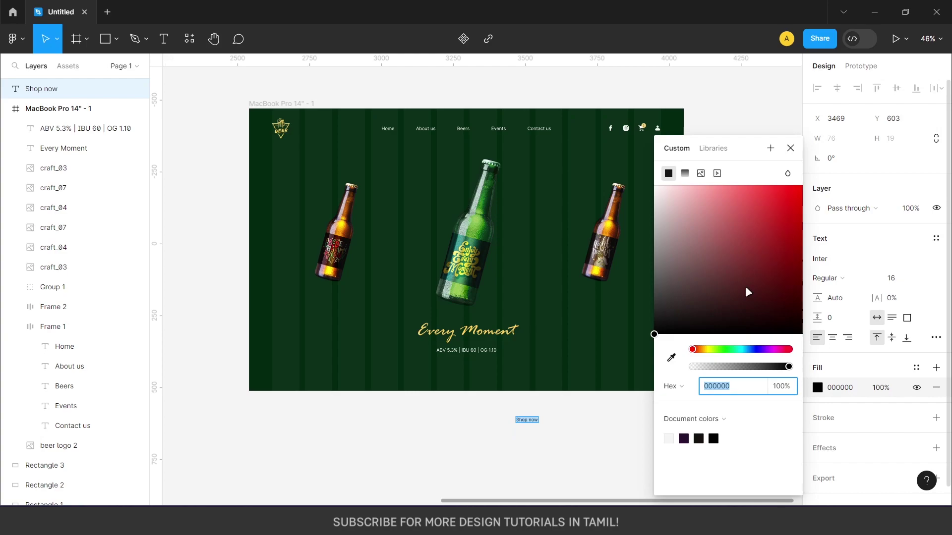
pyautogui.write('FFFFFF')
pyautogui.press('Return')
pyautogui.click(790, 146)
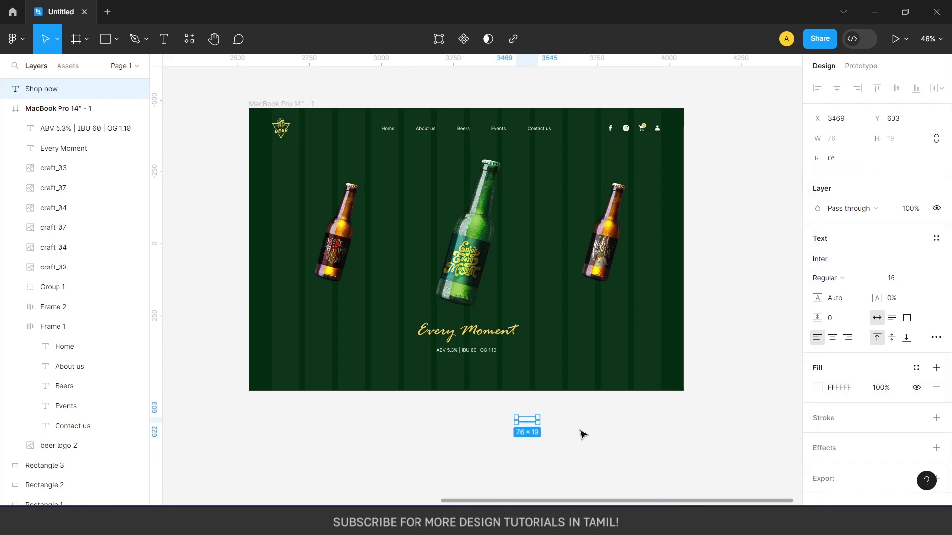
# - Move 'Shop now' beside the ABV line and wrap it in an auto layout frame
pyautogui.moveTo(527, 418); pyautogui.dragTo(575, 354)
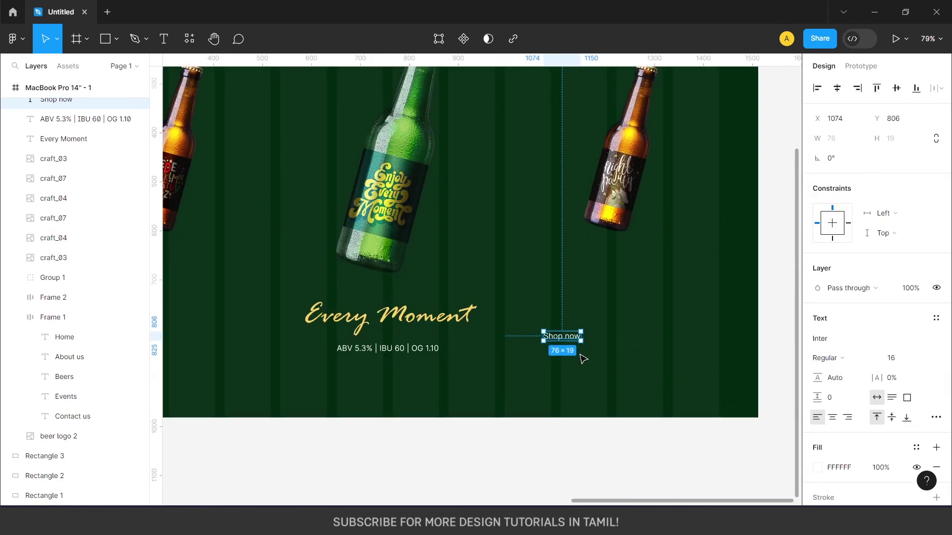
pyautogui.scroll(3, 575, 353)
pyautogui.hotkey('shift', 'a')
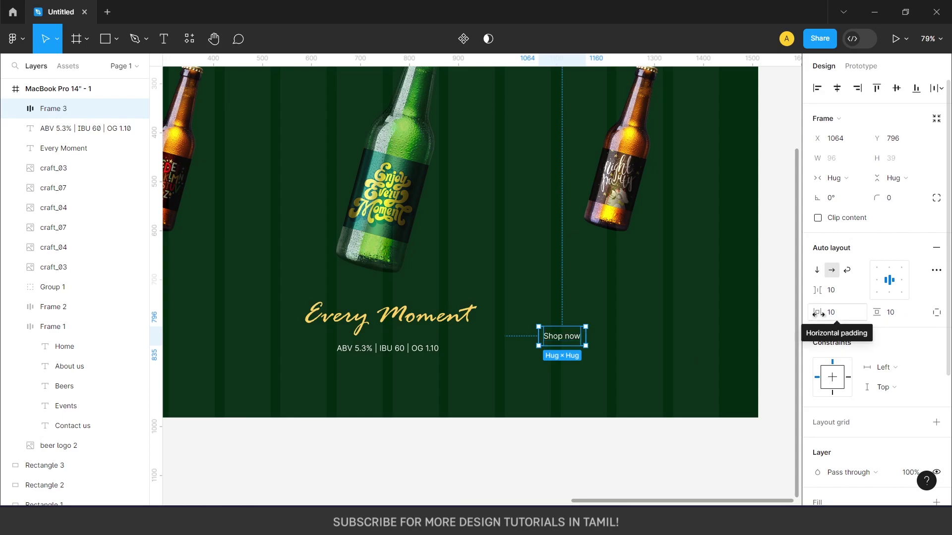
# - Set the button's auto-layout padding to 32 horizontal and 16 vertical
pyautogui.moveTo(818, 313); pyautogui.dragTo(818, 313)
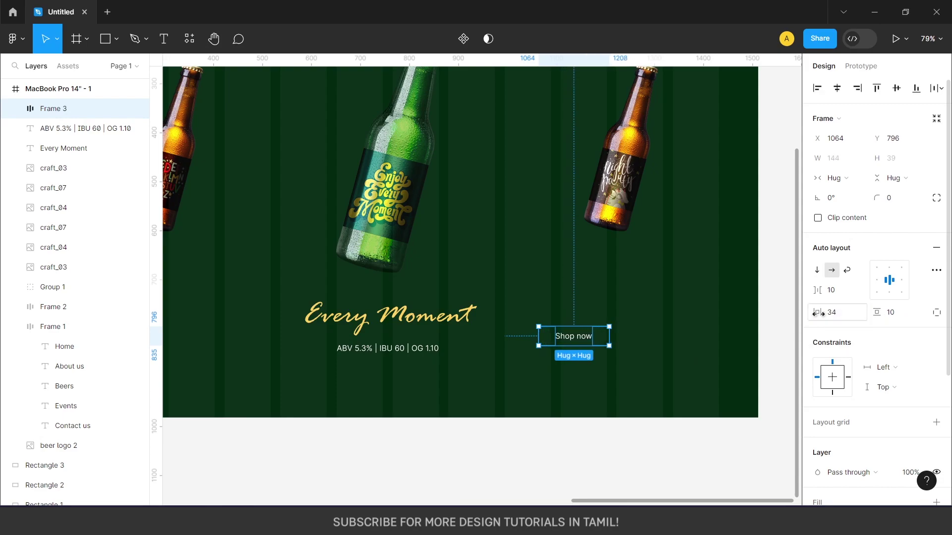
pyautogui.click(833, 312)
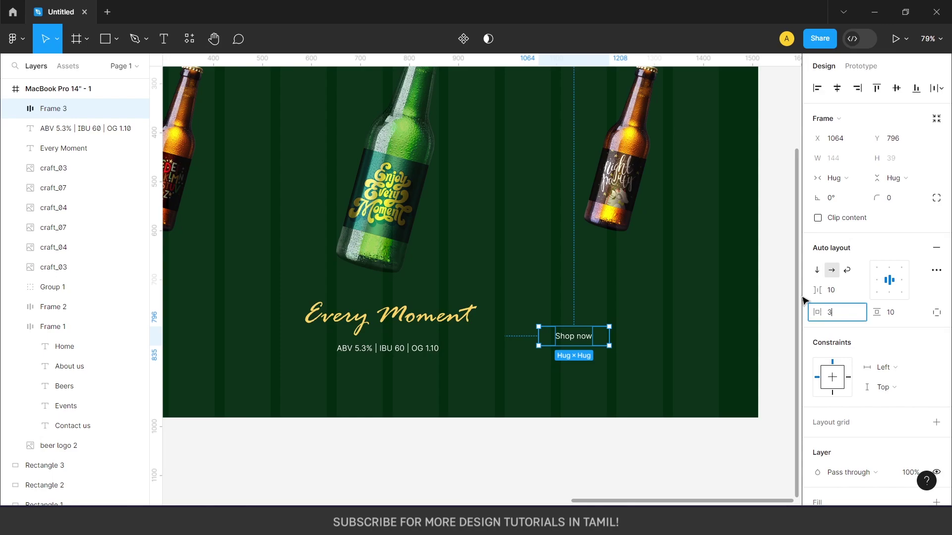
pyautogui.write('32')
pyautogui.press('Return')
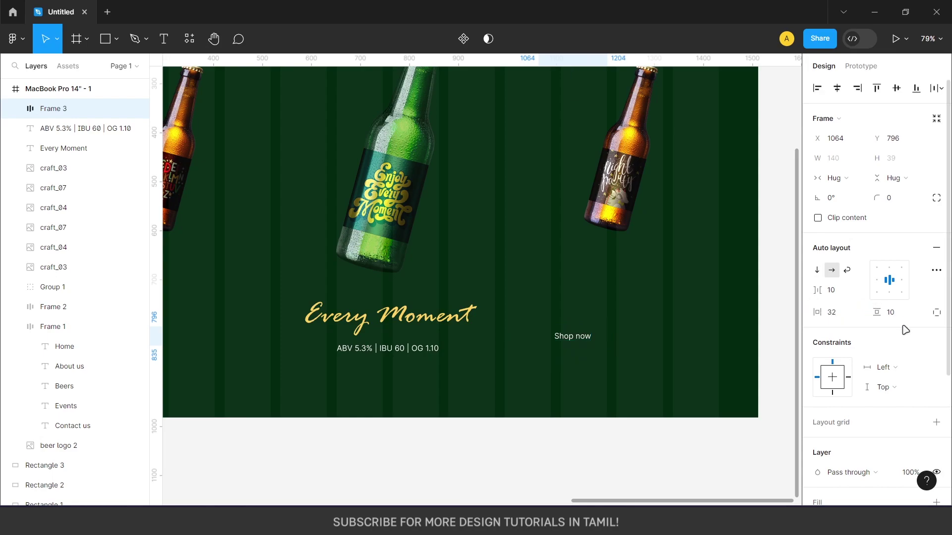
pyautogui.click(895, 314)
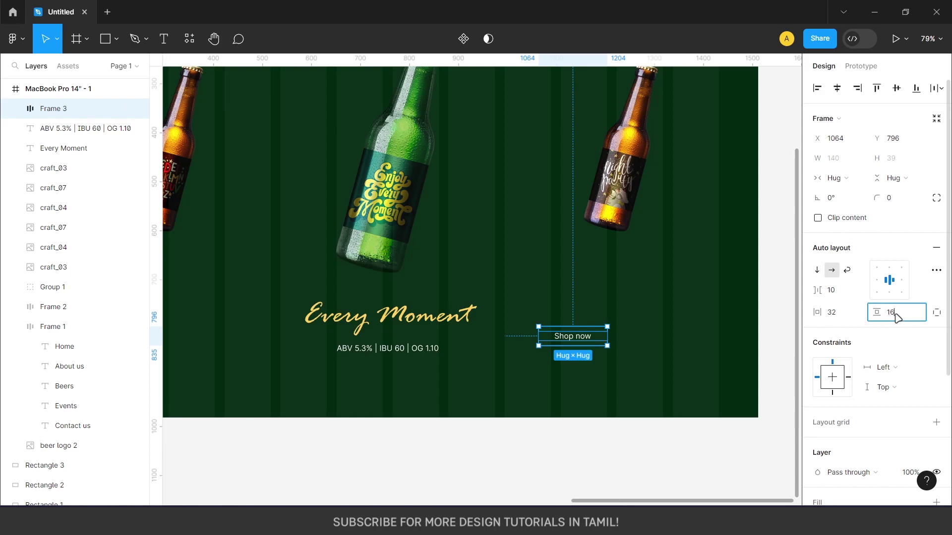
pyautogui.write('16')
pyautogui.press('Return')
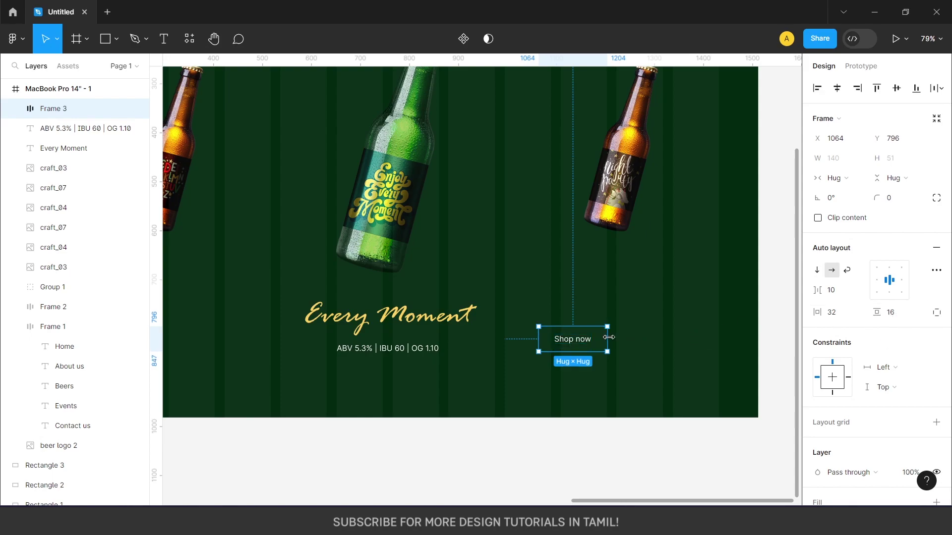
# - Give the Shop now button a white fill at 30% opacity
pyautogui.scroll(-2, 916, 317)
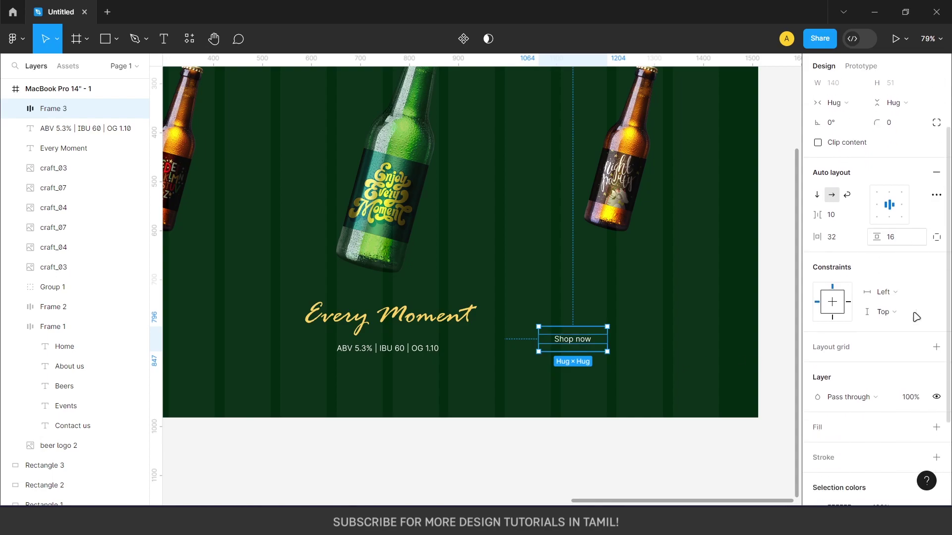
pyautogui.scroll(-2, 916, 317)
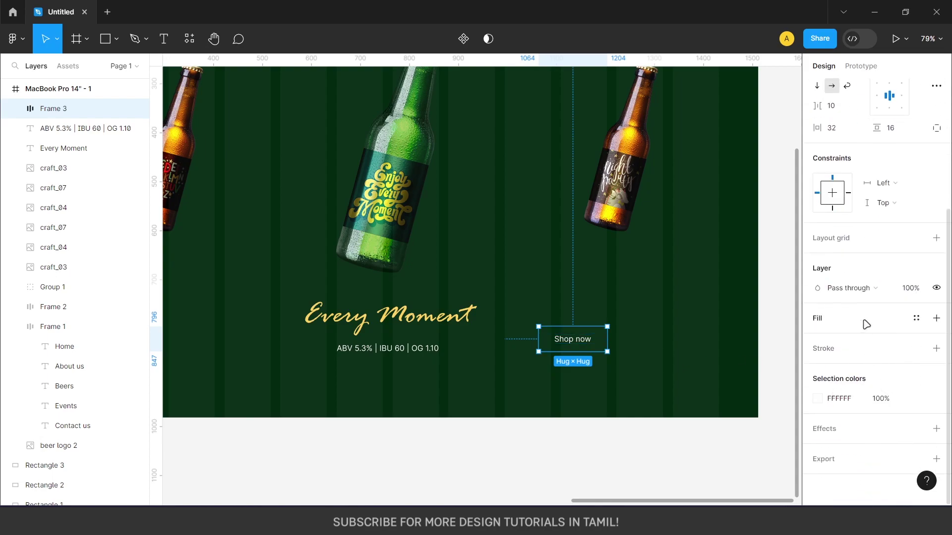
pyautogui.click(936, 318)
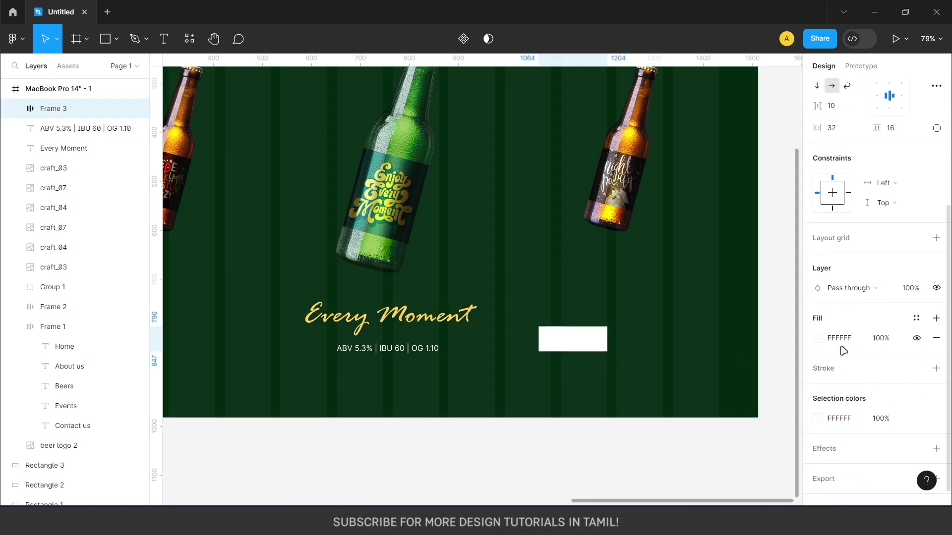
pyautogui.click(890, 341)
pyautogui.write('30')
pyautogui.press('Return')
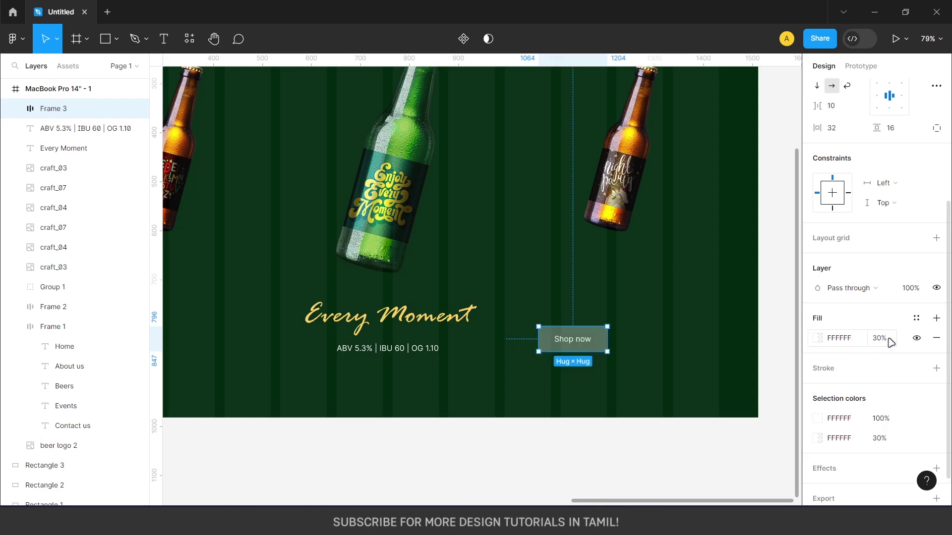
# - Round the button's corners to radius 46 and move it below the ABV line
pyautogui.scroll(5, 877, 198)
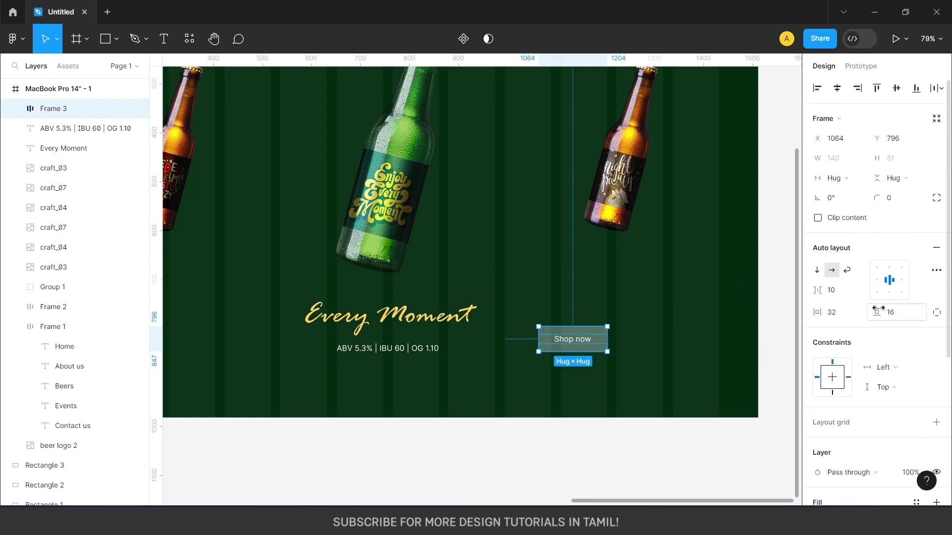
pyautogui.moveTo(878, 199); pyautogui.dragTo(900, 198)
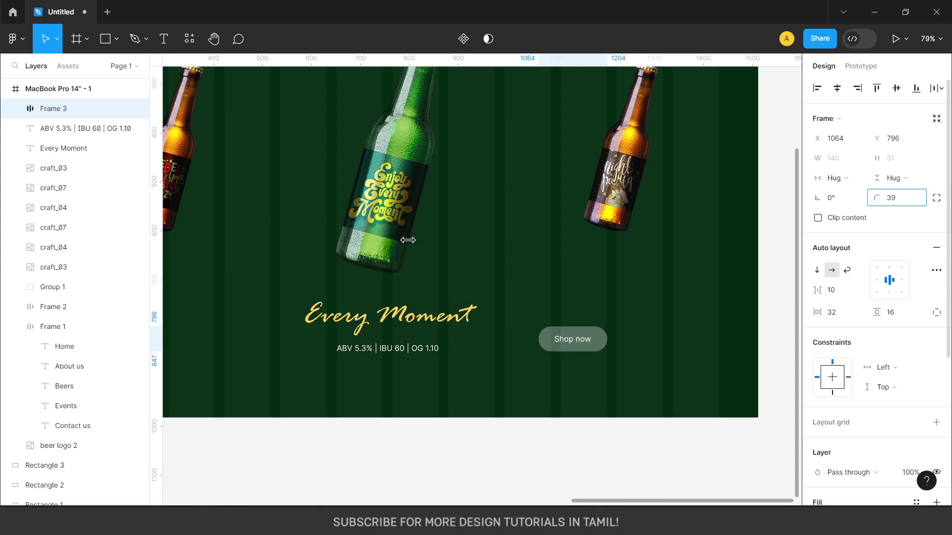
pyautogui.moveTo(594, 344); pyautogui.dragTo(406, 385)
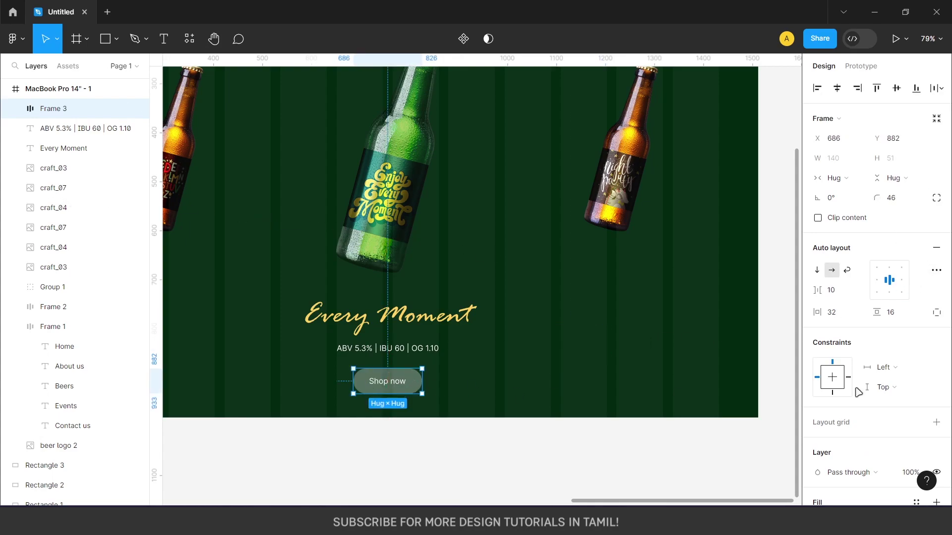
# - Change the button padding to 40 horizontal and 12 vertical, then deselect
pyautogui.click(837, 313)
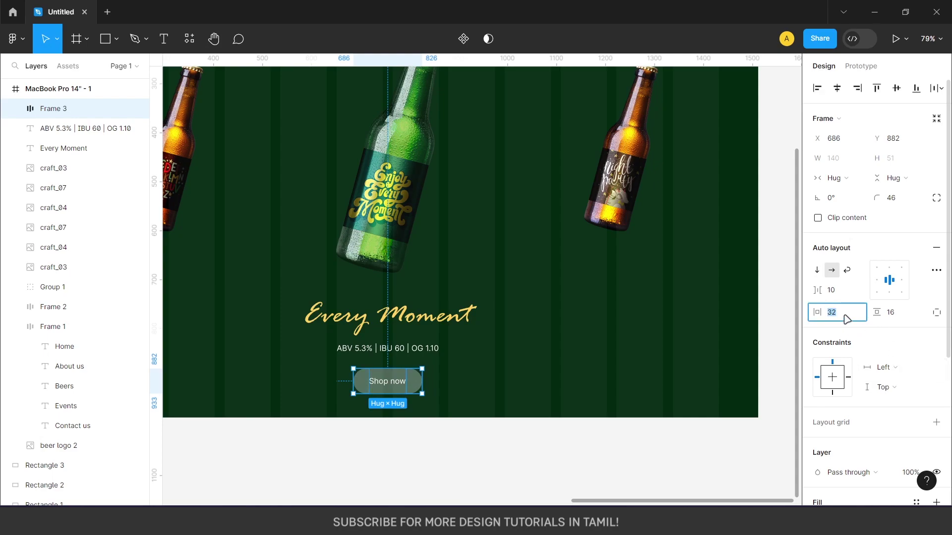
pyautogui.click(847, 319)
pyautogui.write('+8')
pyautogui.press('Return')
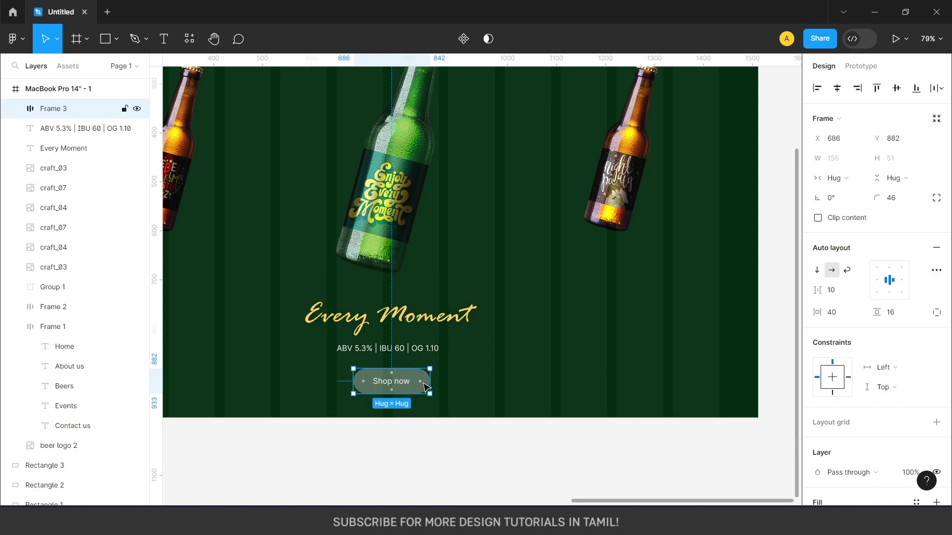
pyautogui.click(898, 317)
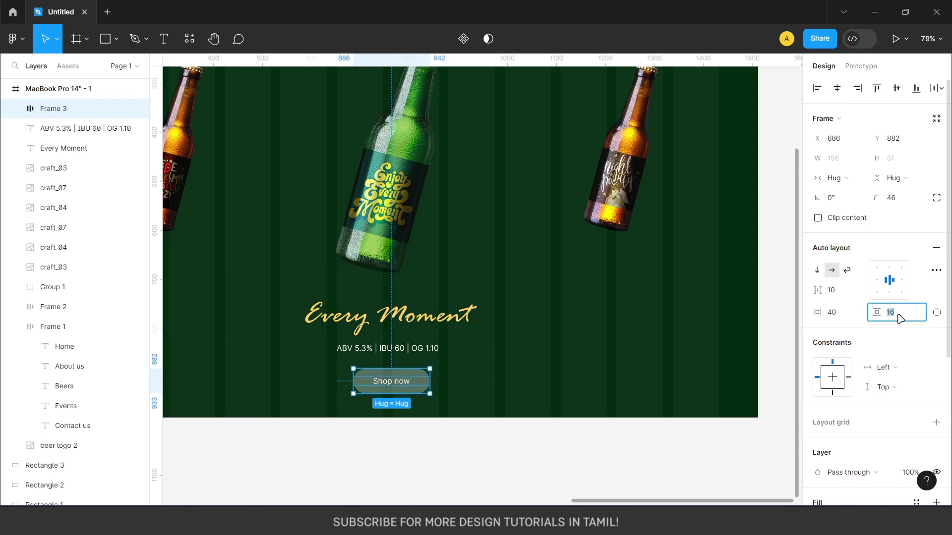
pyautogui.write('12')
pyautogui.press('Return')
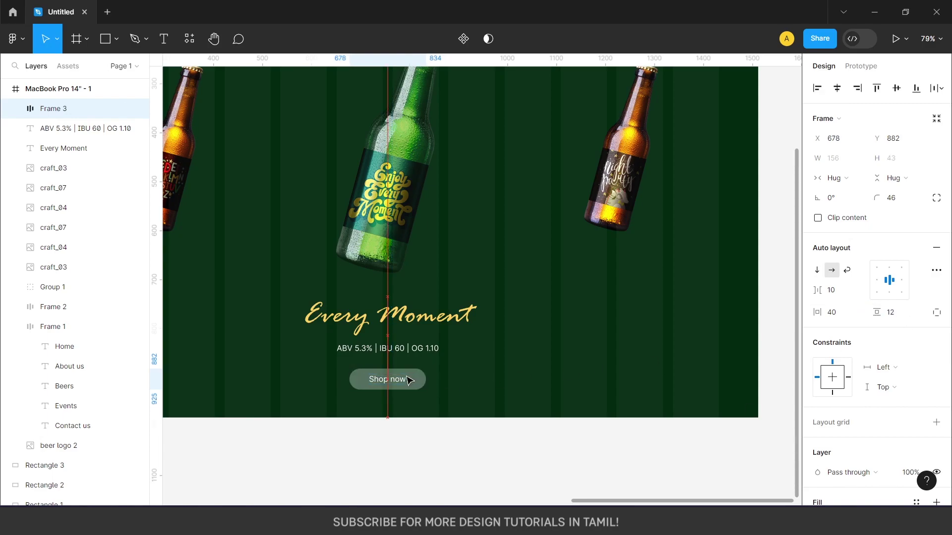
pyautogui.click(394, 458)
pyautogui.scroll(-5, 473, 359)
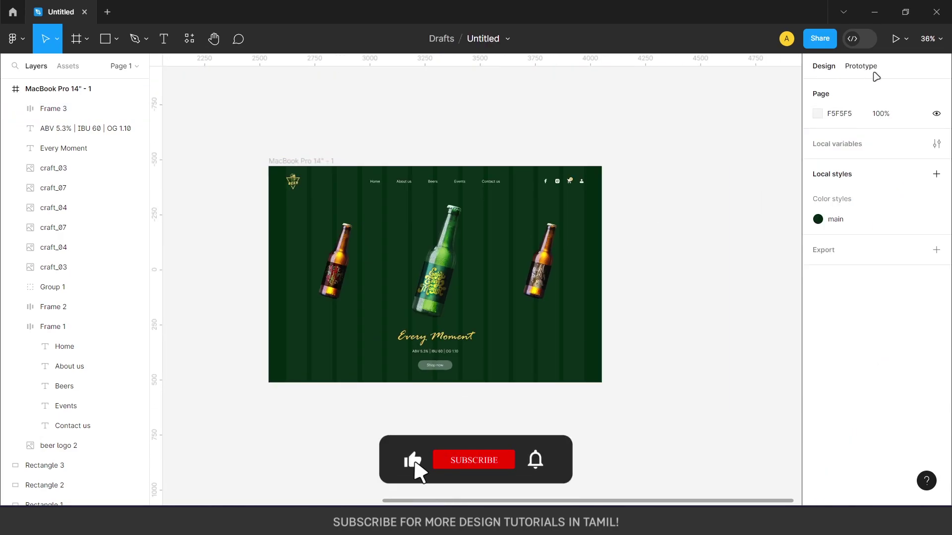
# - Preview the landing page in presentation mode and return to the editor
pyautogui.click(896, 39)
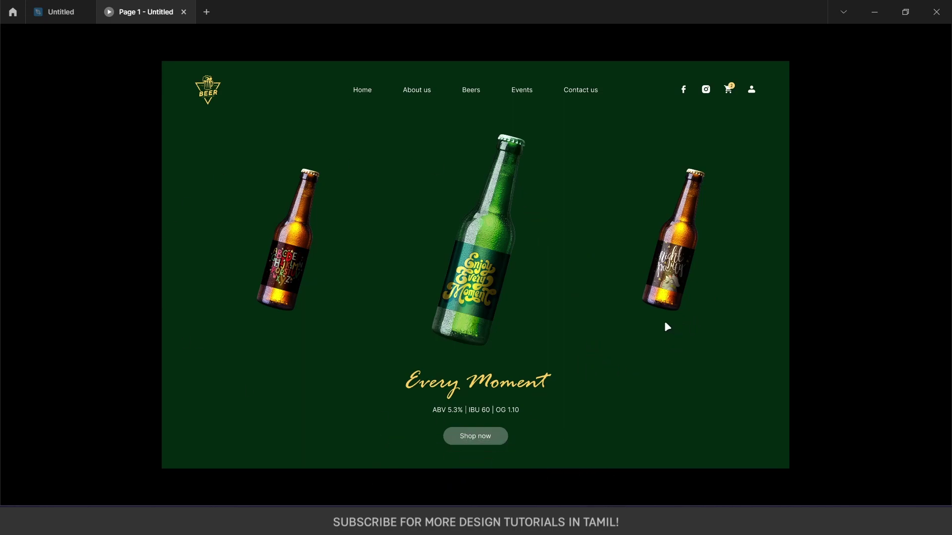
pyautogui.click(64, 12)
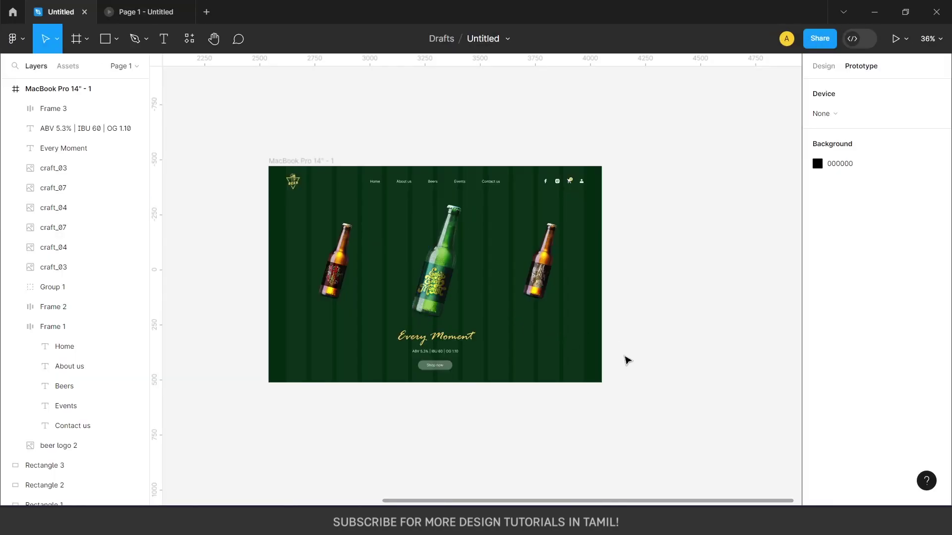
pyautogui.click(157, 6)
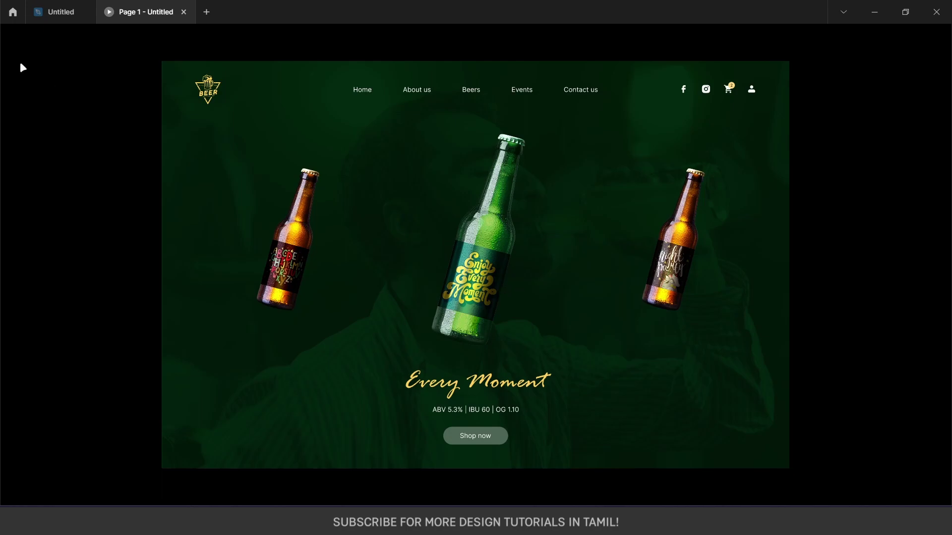
pyautogui.click(51, 13)
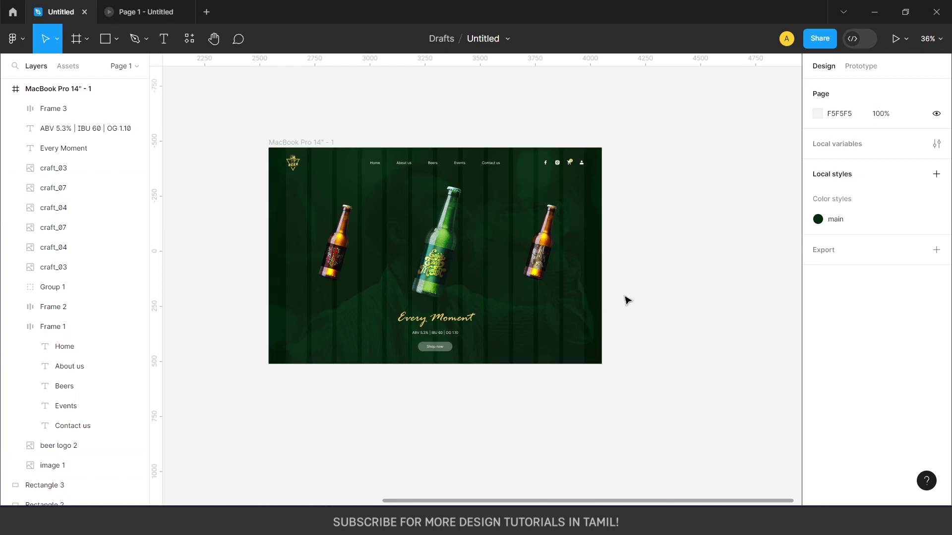
# - Check the frame's faint background photo of people, then clear the selection
pyautogui.hscroll(-1, 631, 301)
pyautogui.scroll(-1, 631, 301)
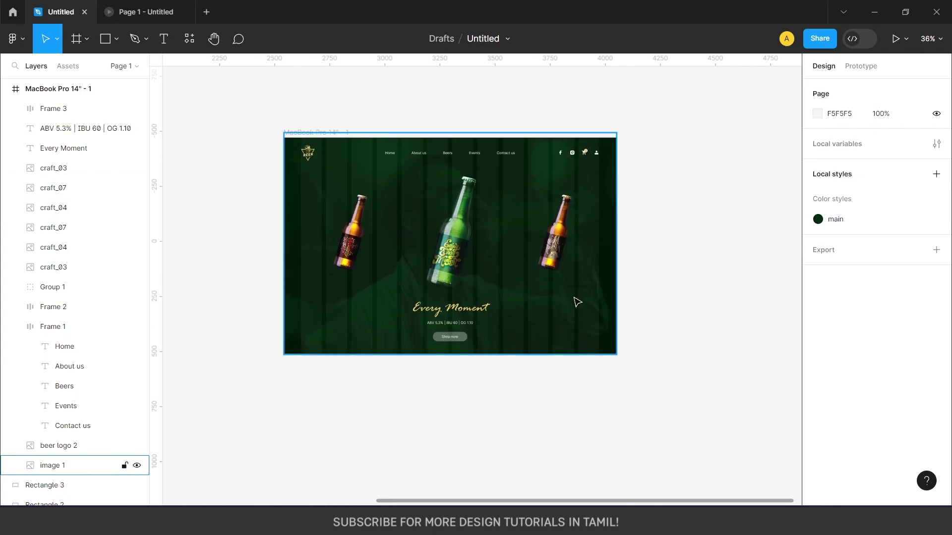
pyautogui.click(550, 321)
pyautogui.scroll(-1, 628, 299)
pyautogui.hscroll(1, 629, 299)
pyautogui.click(665, 359)
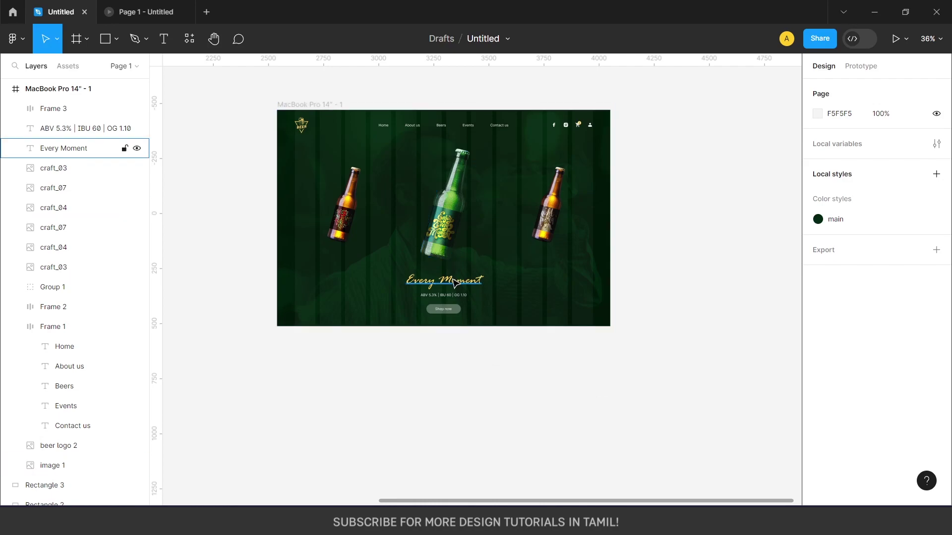
pyautogui.scroll(-2, 454, 286)
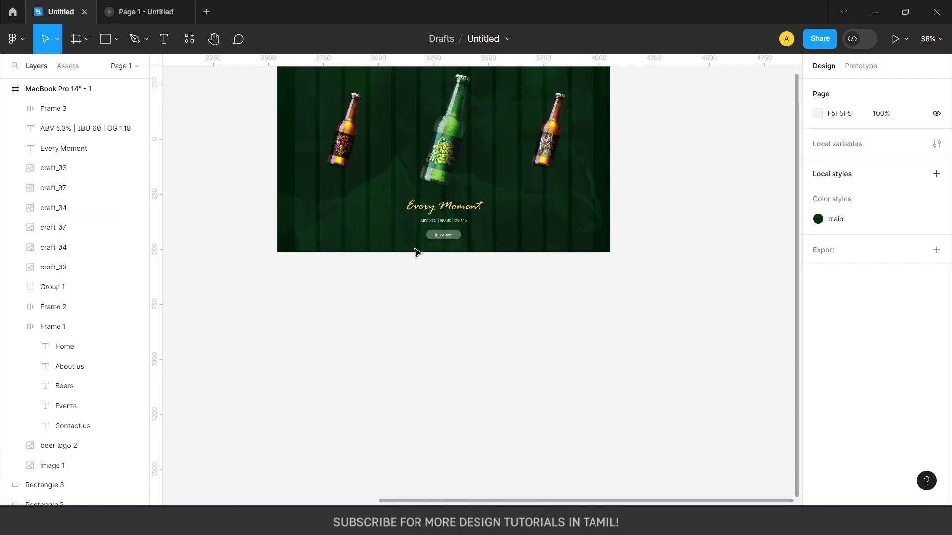
pyautogui.scroll(-3, 444, 298)
# - Alt-drag MacBook Pro 14" - 1 downward to create the copy MacBook Pro 14" - 2
pyautogui.click(355, 142)
pyautogui.click(355, 143)
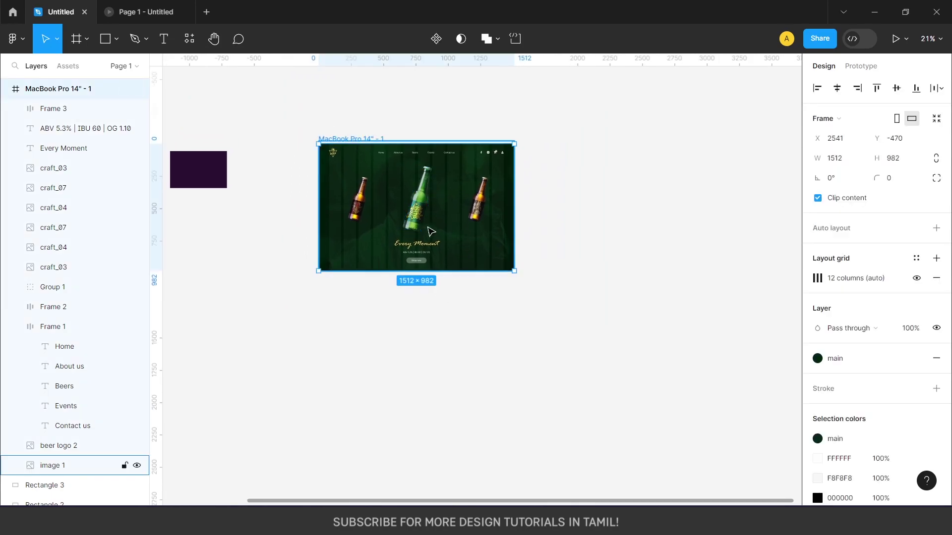
pyautogui.press('alt')
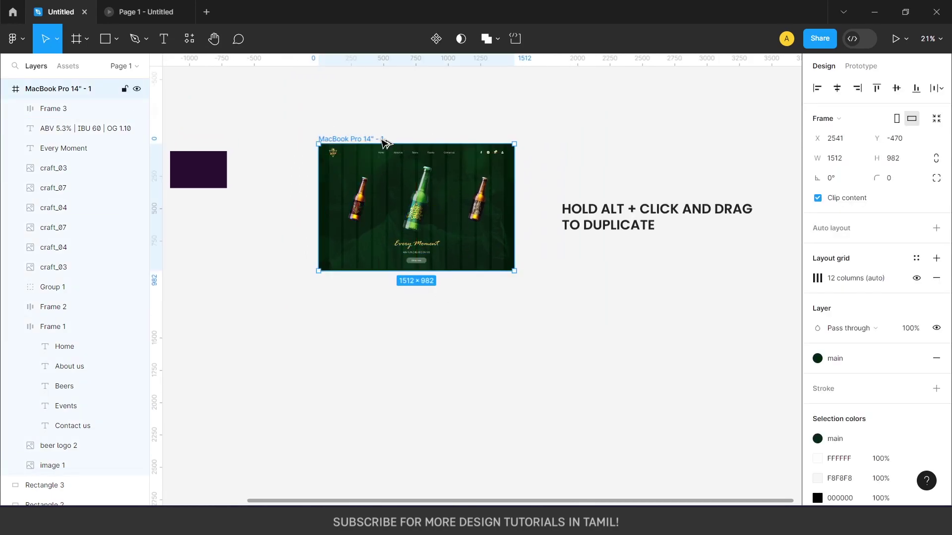
pyautogui.moveTo(400, 144); pyautogui.dragTo(410, 298)
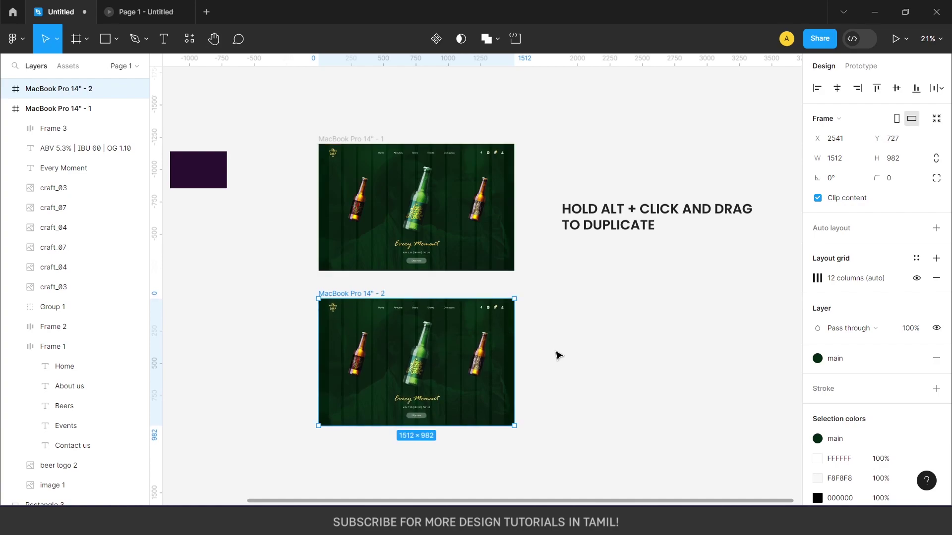
pyautogui.scroll(-1, 555, 366)
pyautogui.click(554, 380)
pyautogui.scroll(-1, 536, 375)
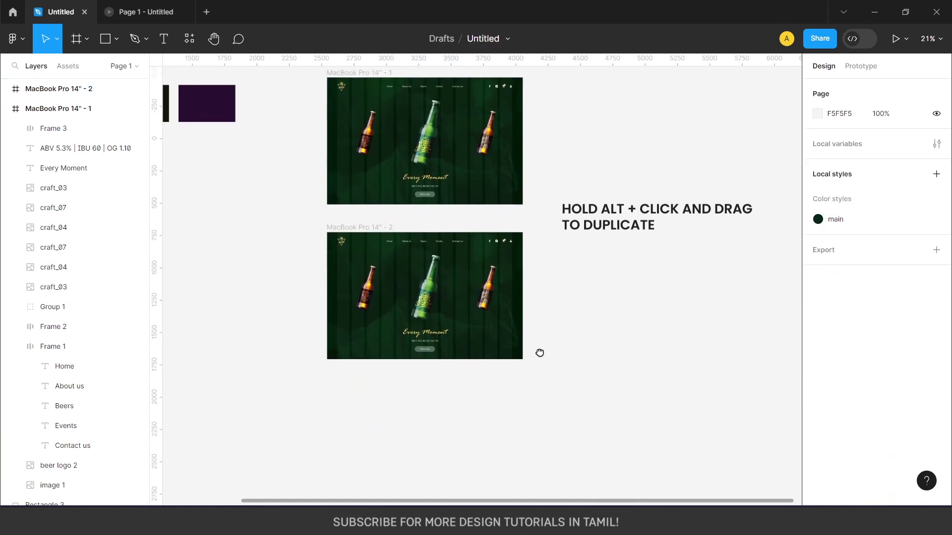
pyautogui.scroll(2, 540, 352)
pyautogui.scroll(2, 473, 333)
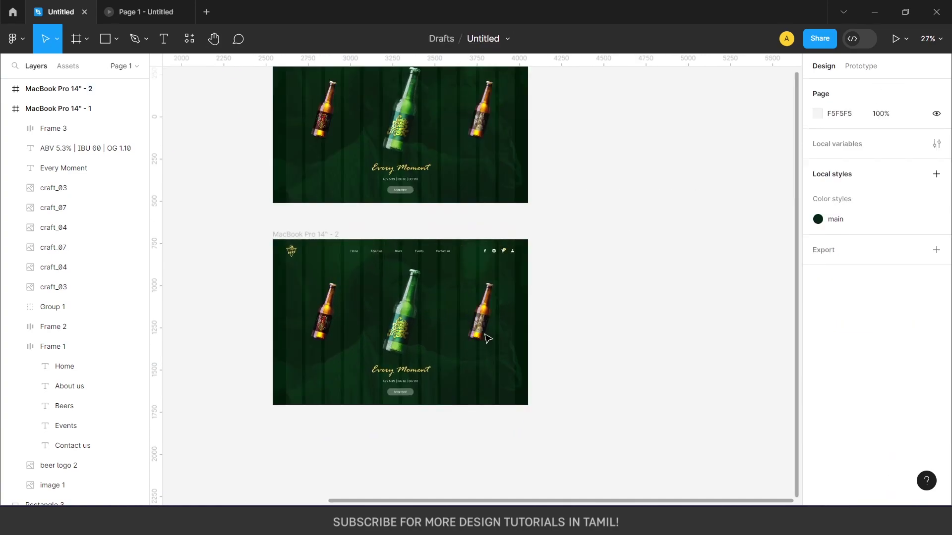
pyautogui.hscroll(-2, 545, 328)
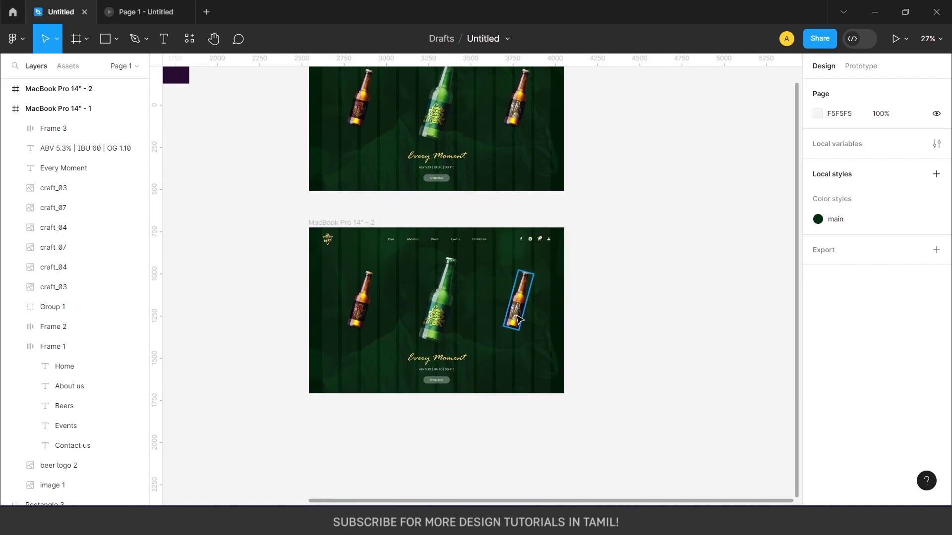
# - Select the three bottles in frame 2 and shift the row left
pyautogui.click(519, 319)
pyautogui.keyDown('shift'); pyautogui.click(442, 297); pyautogui.keyUp('shift')
pyautogui.keyDown('shift'); pyautogui.click(361, 300); pyautogui.keyUp('shift')
pyautogui.keyDown('shift'); pyautogui.click(82, 227); pyautogui.keyUp('shift')
pyautogui.keyDown('shift'); pyautogui.click(82, 267); pyautogui.keyUp('shift')
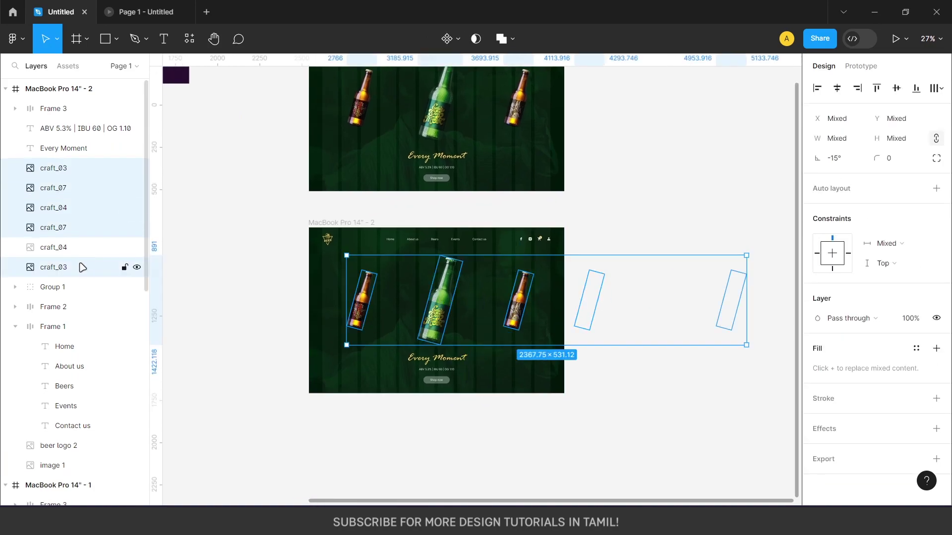
pyautogui.keyDown('shift'); pyautogui.click(75, 248); pyautogui.keyUp('shift')
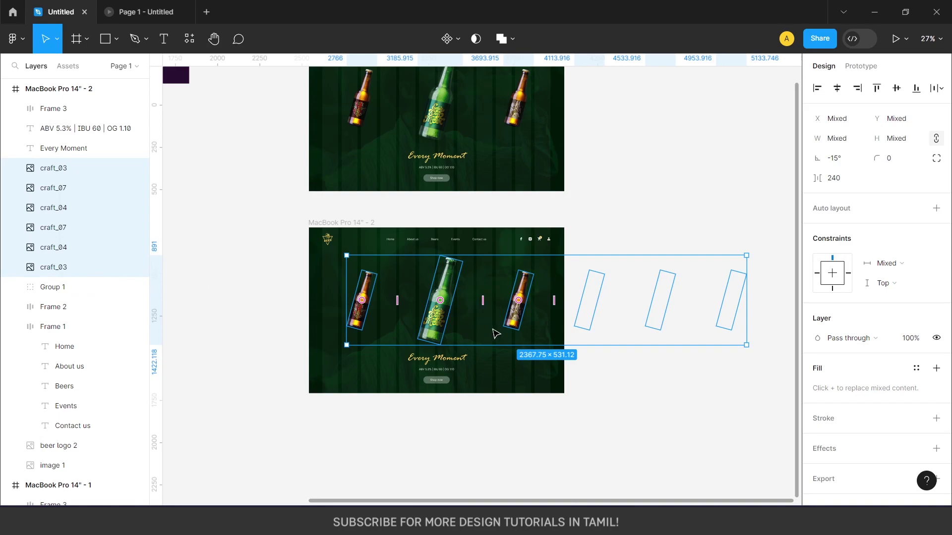
pyautogui.scroll(2, 496, 333)
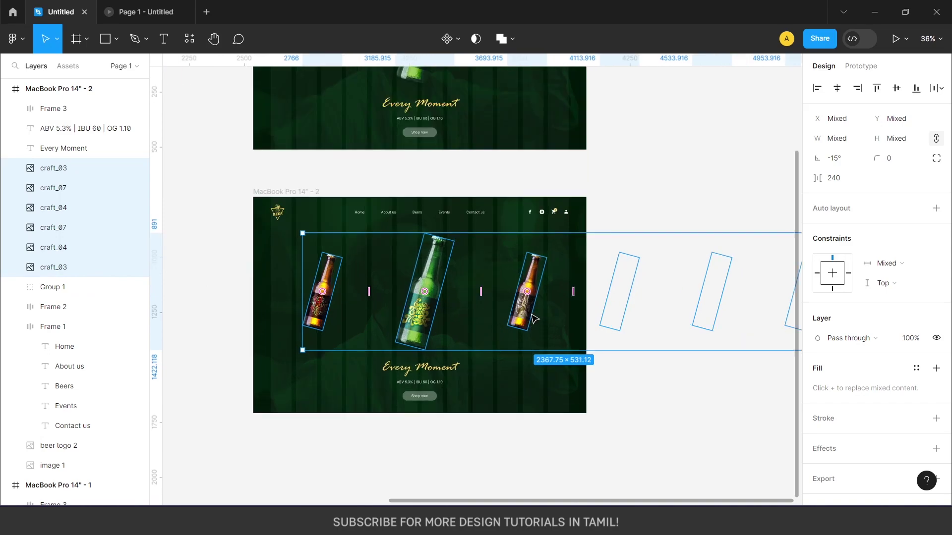
pyautogui.moveTo(540, 323); pyautogui.dragTo(475, 323)
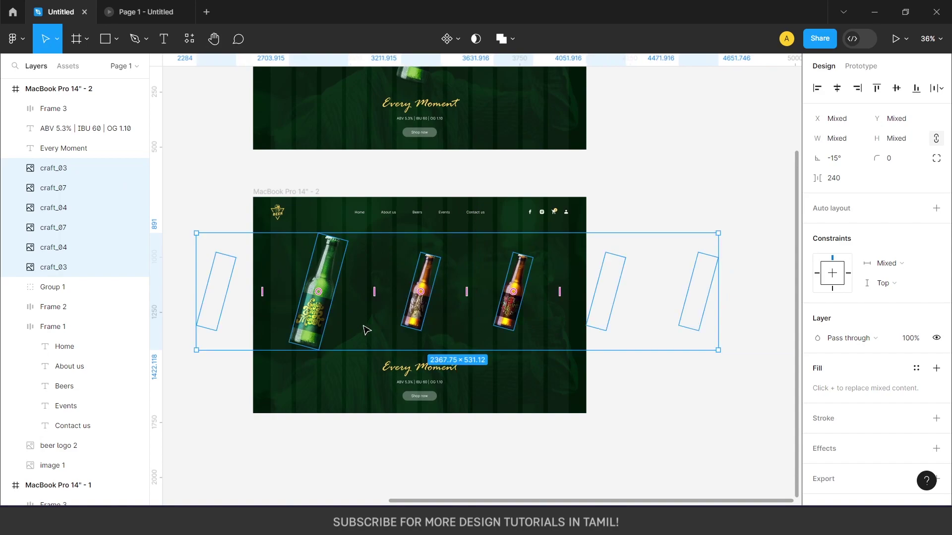
# - Shrink the green bottle to width 94 and lower it in line with the others
pyautogui.click(320, 321)
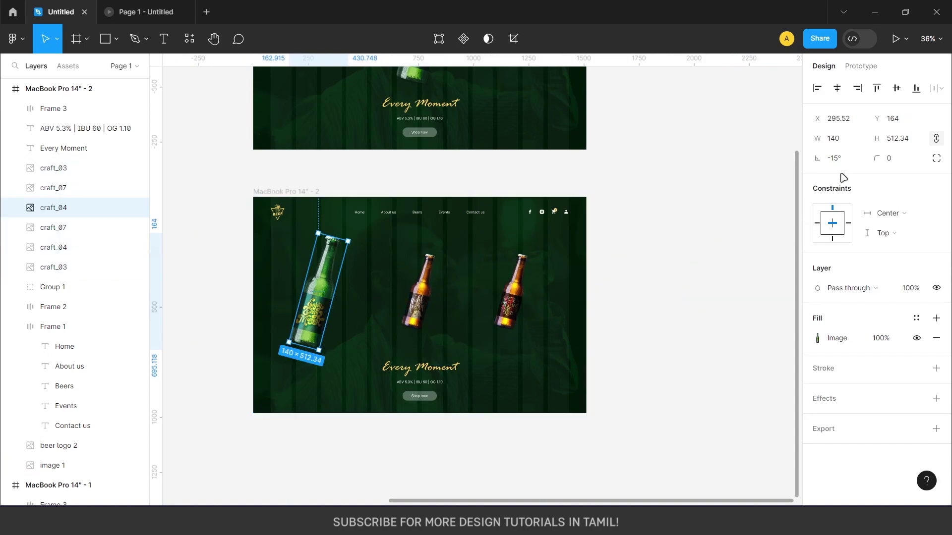
pyautogui.click(519, 310)
pyautogui.keyDown('shift'); pyautogui.click(308, 317); pyautogui.keyUp('shift')
pyautogui.click(308, 317)
pyautogui.click(850, 146)
pyautogui.write('94')
pyautogui.press('Return')
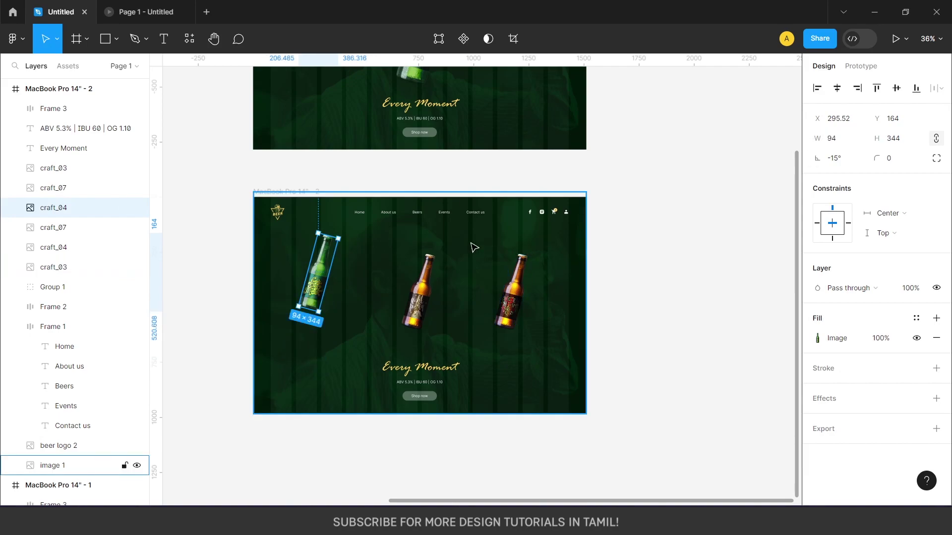
pyautogui.moveTo(325, 275); pyautogui.dragTo(325, 295)
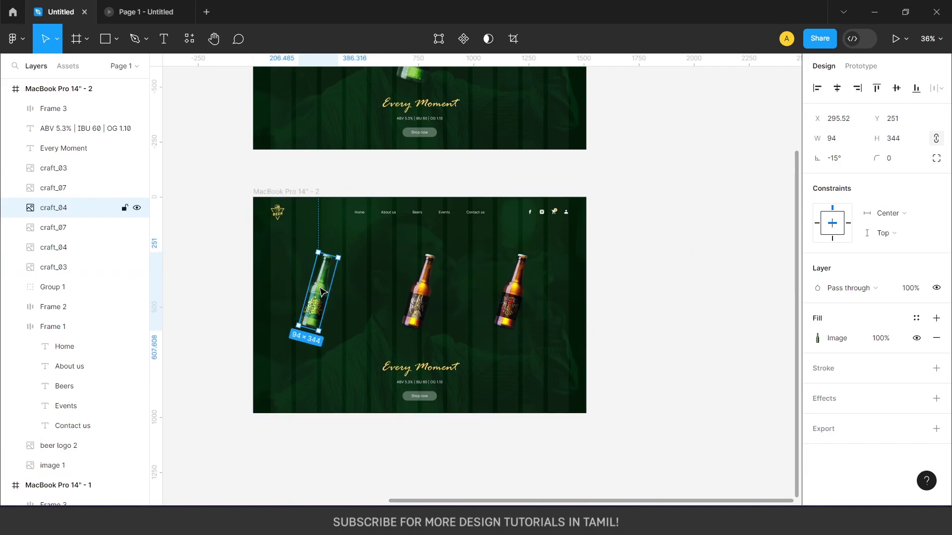
# - Enlarge the middle brown bottle to width 140 and raise it in the frame
pyautogui.click(427, 312)
pyautogui.click(835, 145)
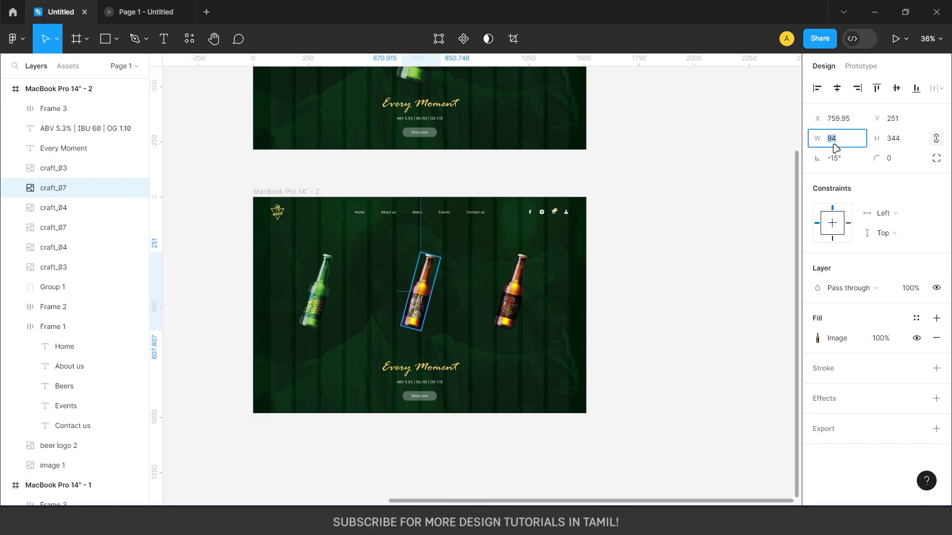
pyautogui.press('Return')
pyautogui.moveTo(426, 342); pyautogui.dragTo(424, 327)
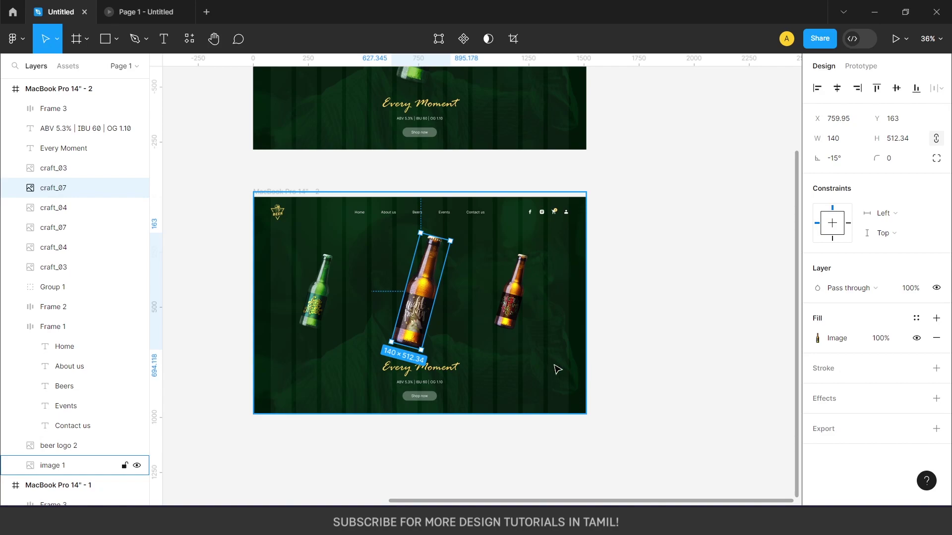
pyautogui.scroll(3, 510, 351)
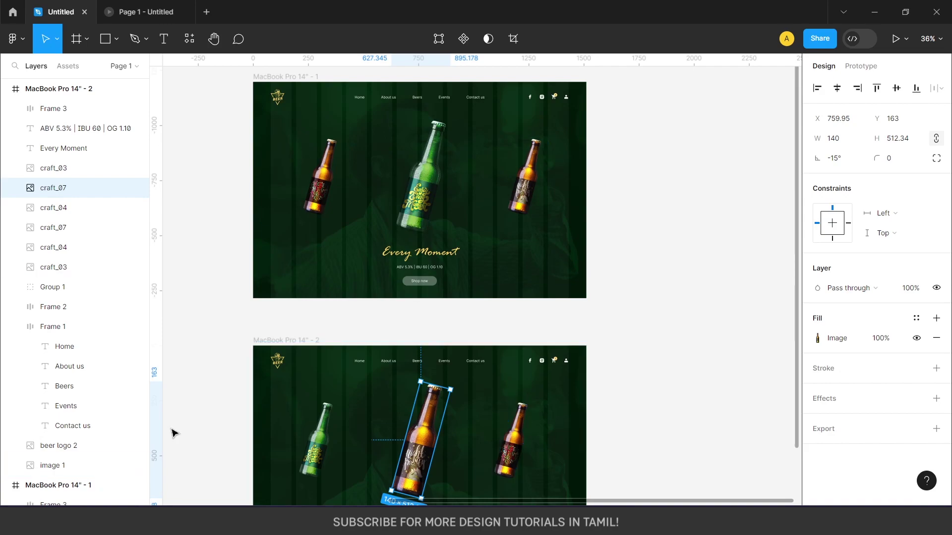
pyautogui.scroll(-3, 437, 338)
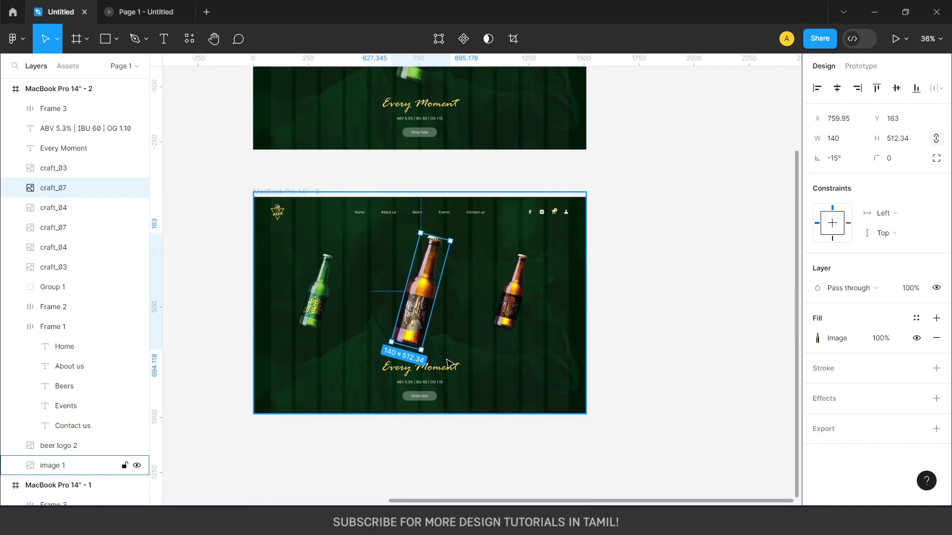
pyautogui.press('Escape')
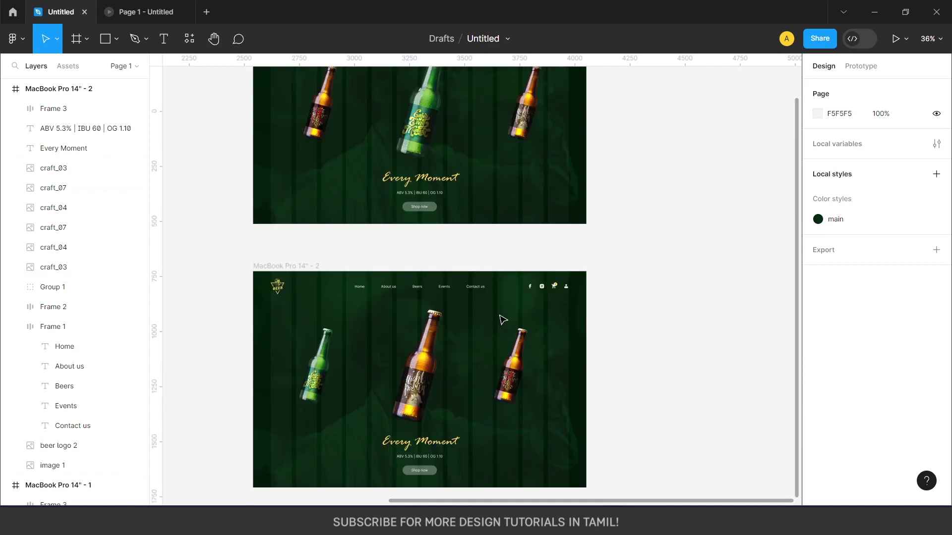
pyautogui.scroll(-2, 503, 319)
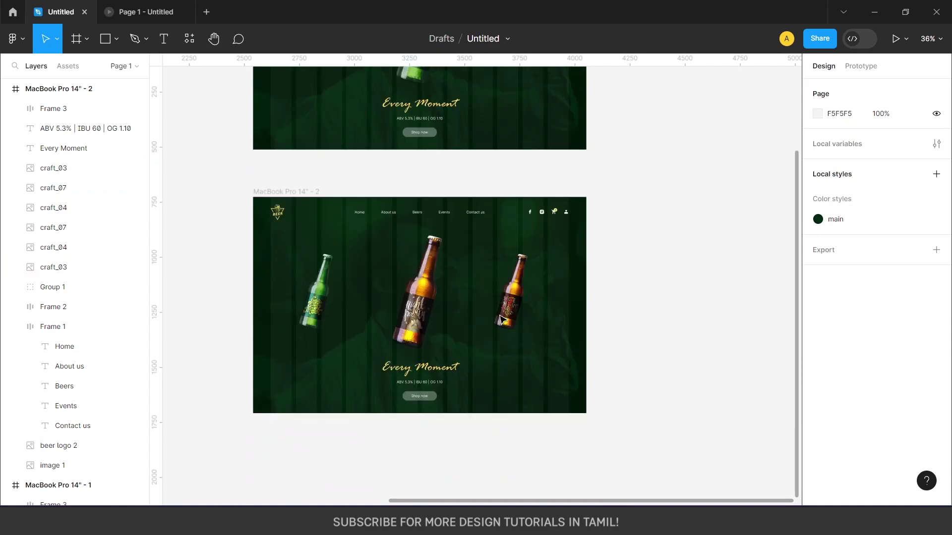
pyautogui.scroll(-3, 454, 248)
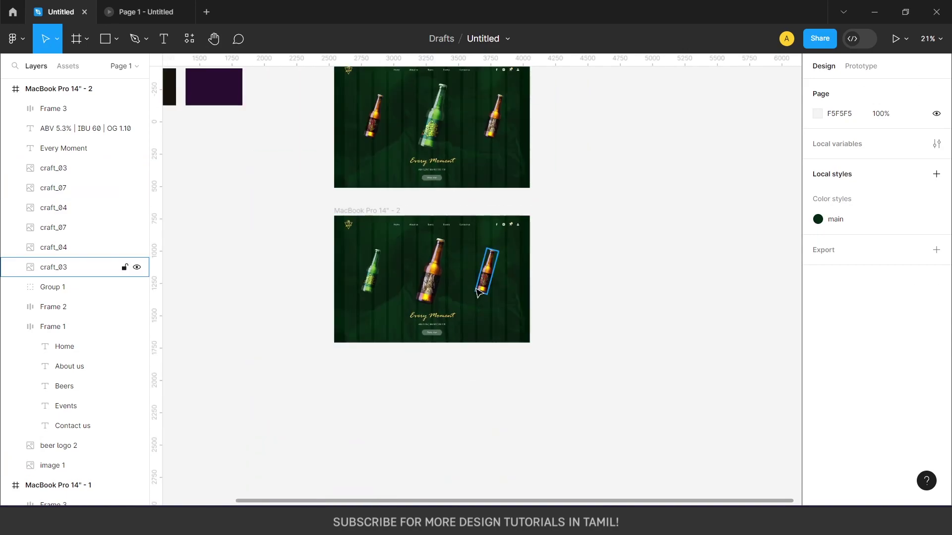
# - Pan and scroll the canvas up toward the earlier frames
pyautogui.scroll(2, 486, 291)
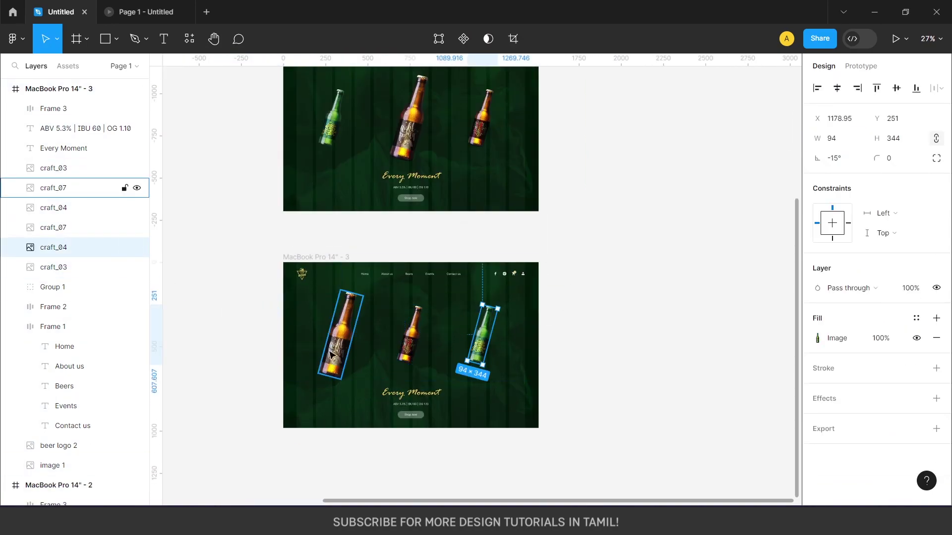
pyautogui.moveTo(589, 402); pyautogui.dragTo(571, 299)
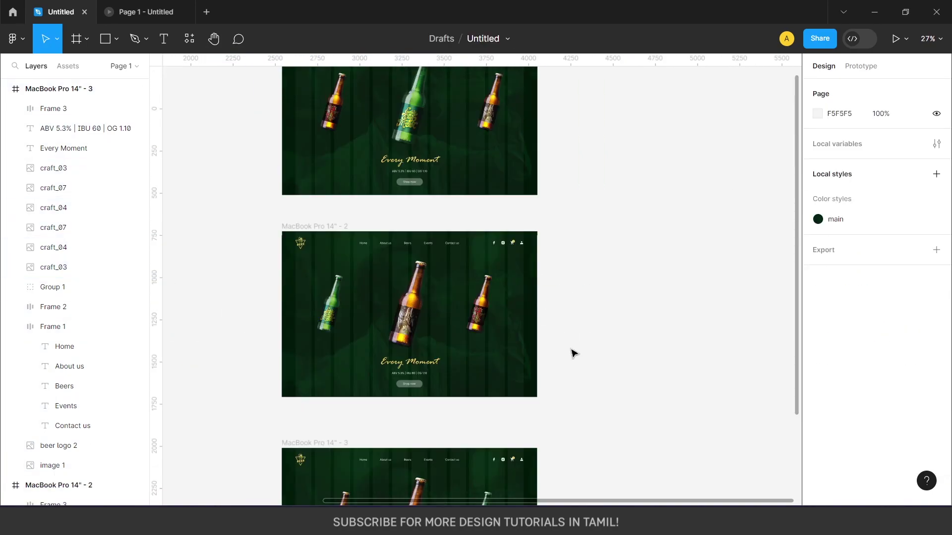
pyautogui.scroll(5, 572, 352)
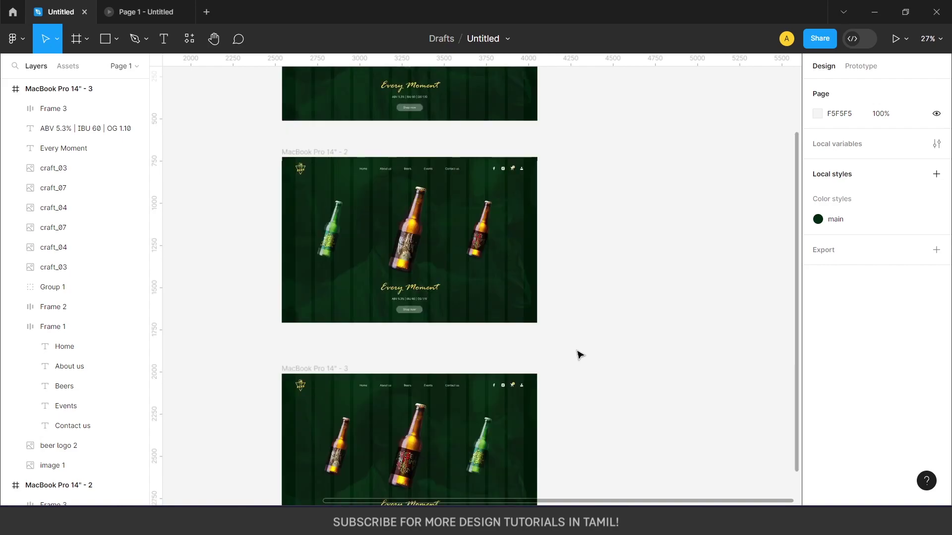
pyautogui.scroll(-3, 584, 356)
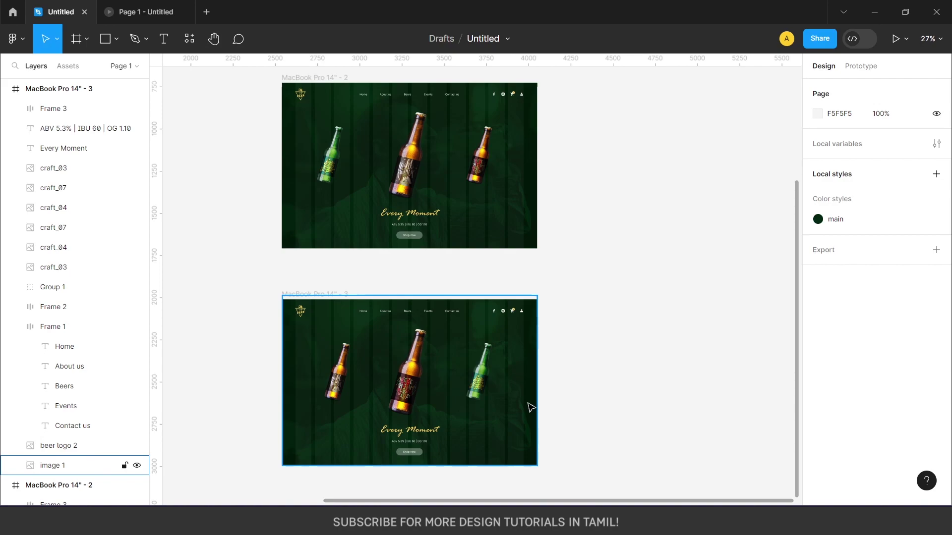
pyautogui.scroll(6, 531, 408)
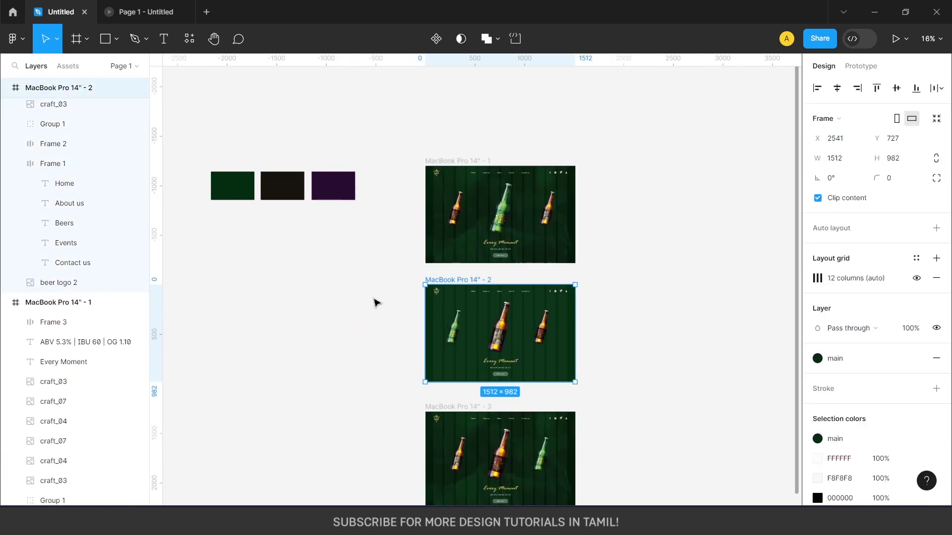
# - Paste background photos into frames 2 and 3 and set the photo's blend mode
pyautogui.hotkey('ctrl', 'v')
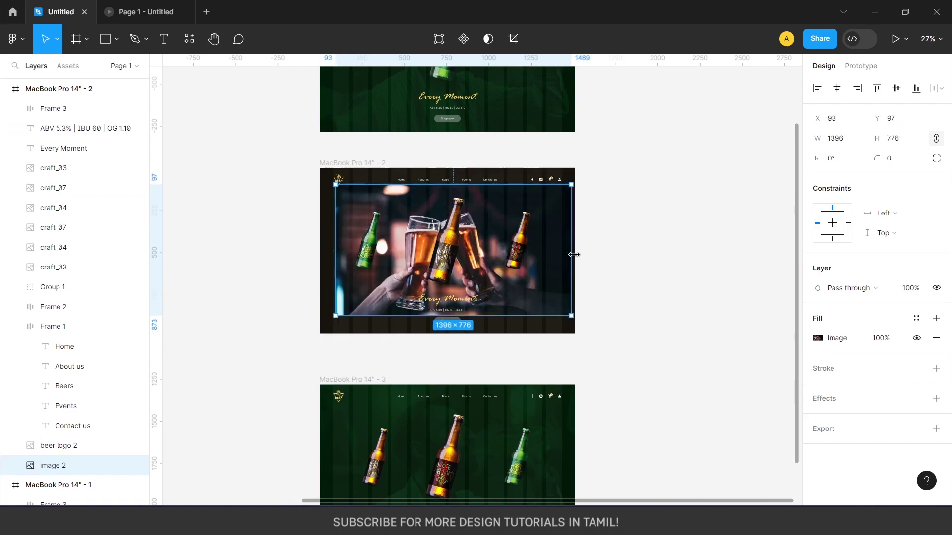
pyautogui.click(849, 288)
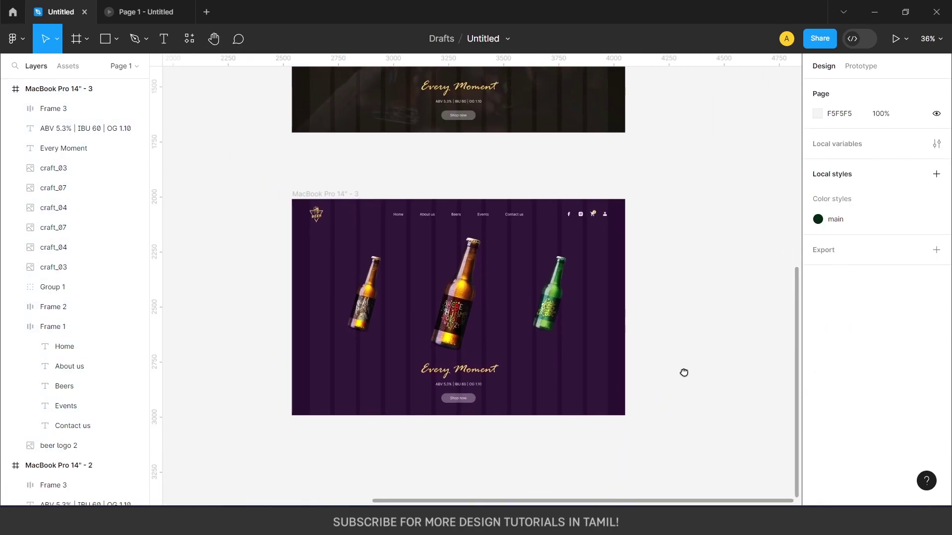
pyautogui.hotkey('ctrl', 'v')
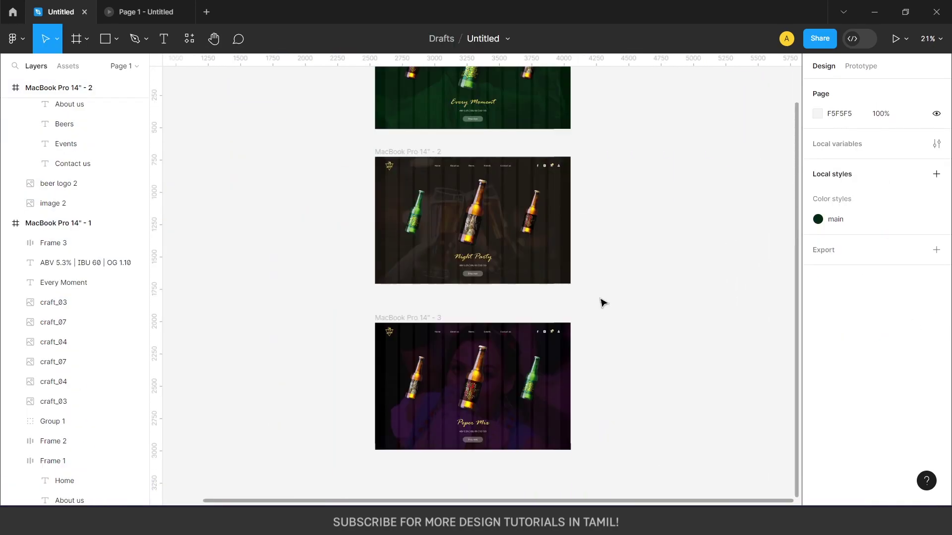
pyautogui.scroll(3, 602, 303)
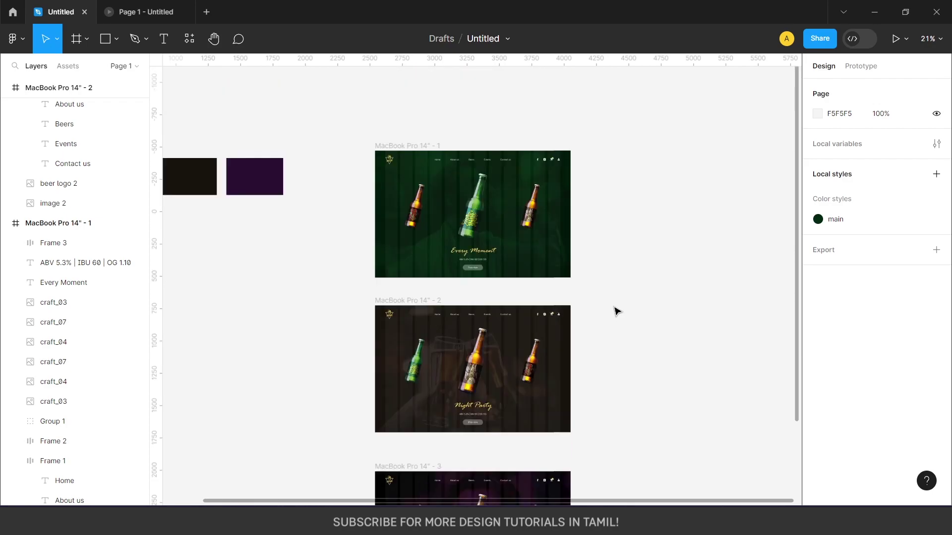
# - Start Flow 1 by linking frame 1 to frame 2 on click
pyautogui.click(569, 238)
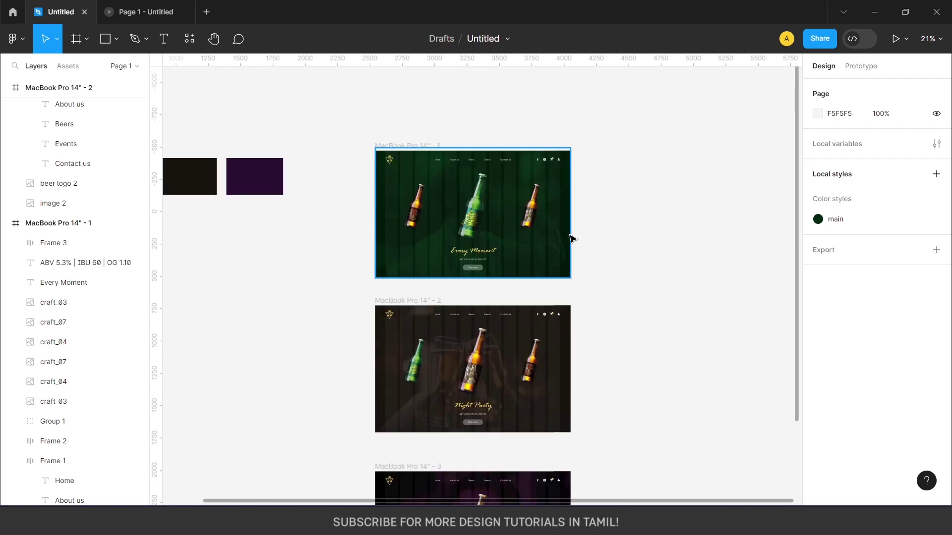
pyautogui.click(615, 254)
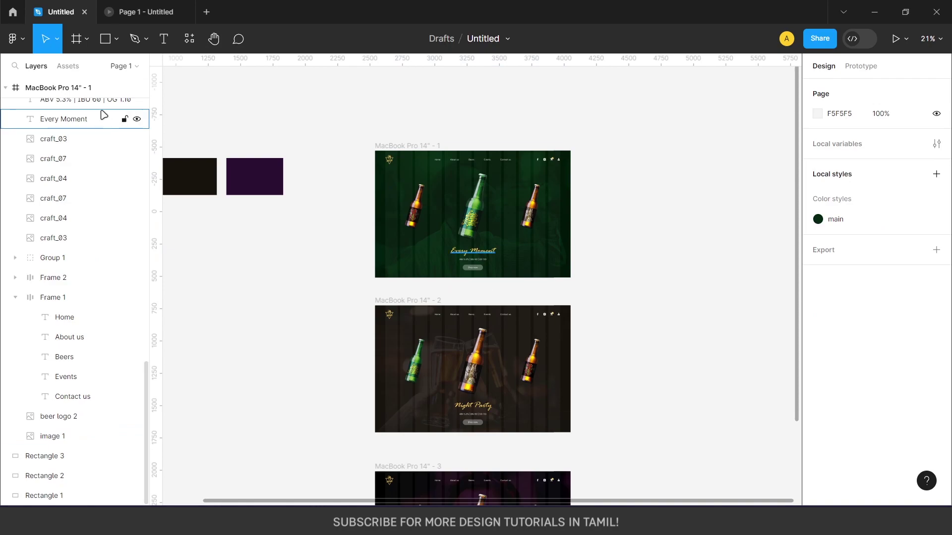
pyautogui.click(5, 87)
pyautogui.scroll(3, 43, 155)
pyautogui.scroll(6, 43, 159)
pyautogui.scroll(-1, 43, 159)
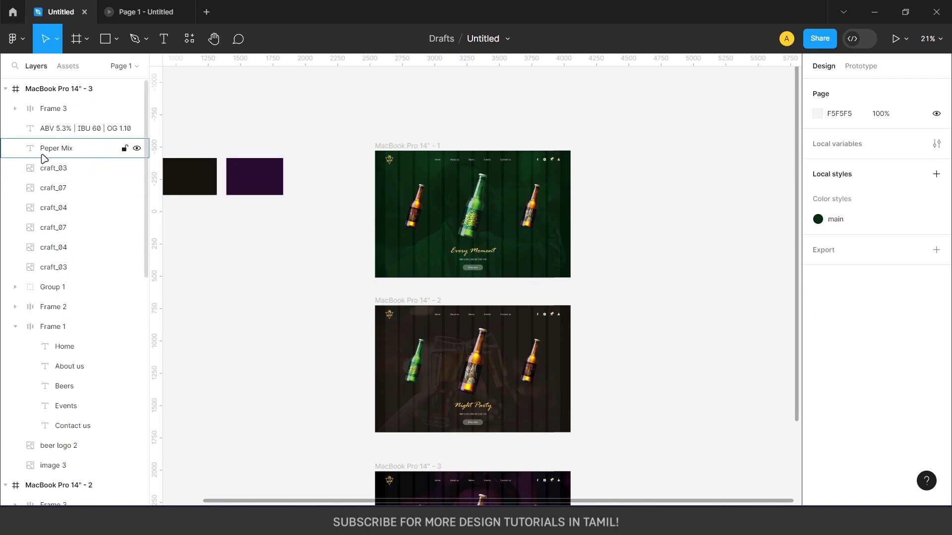
pyautogui.click(406, 145)
pyautogui.hotkey('shift', 'e')
pyautogui.moveTo(570, 214); pyautogui.dragTo(574, 382)
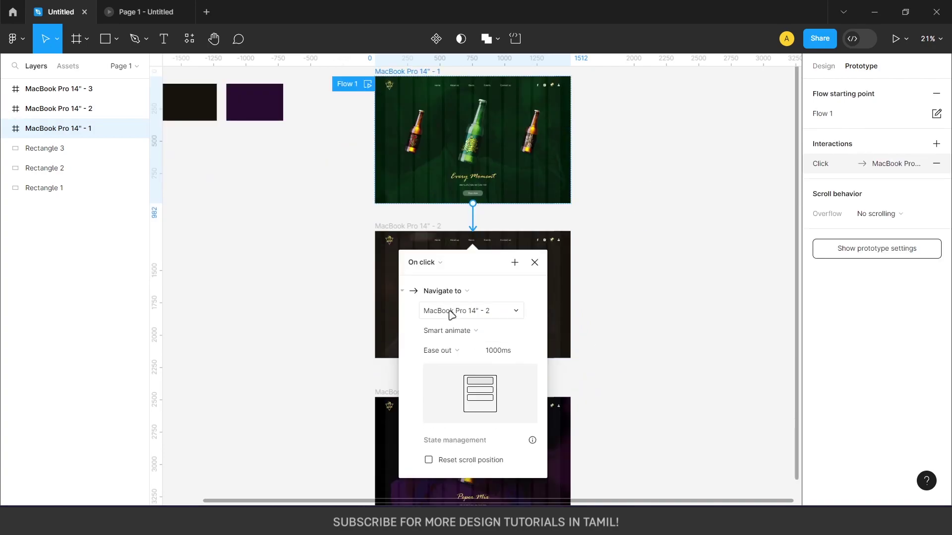
# - Link the second frame to the third with an on-click interaction
pyautogui.click(609, 404)
pyautogui.click(575, 306)
pyautogui.moveTo(570, 295); pyautogui.dragTo(496, 411)
pyautogui.click(609, 377)
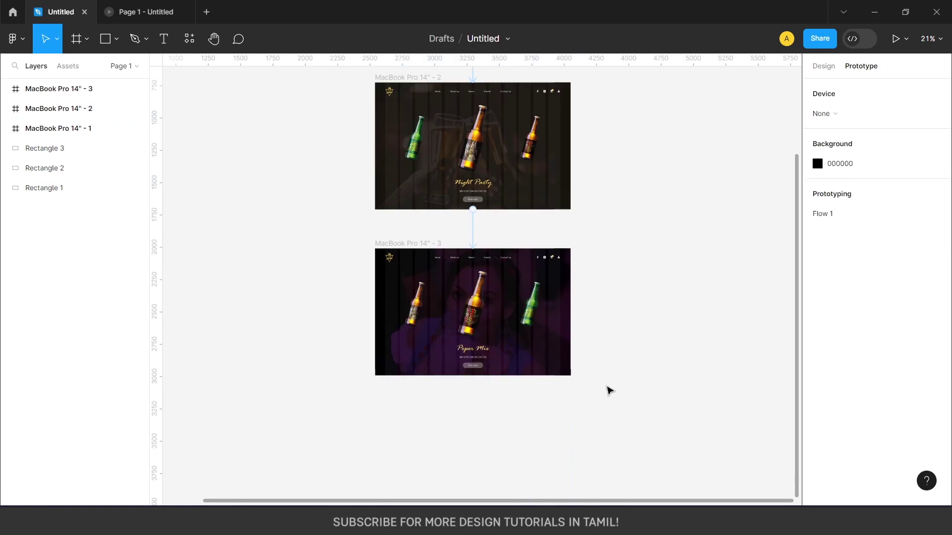
# - Link the third frame back to the first and play the prototype
pyautogui.scroll(3, 590, 396)
pyautogui.click(567, 415)
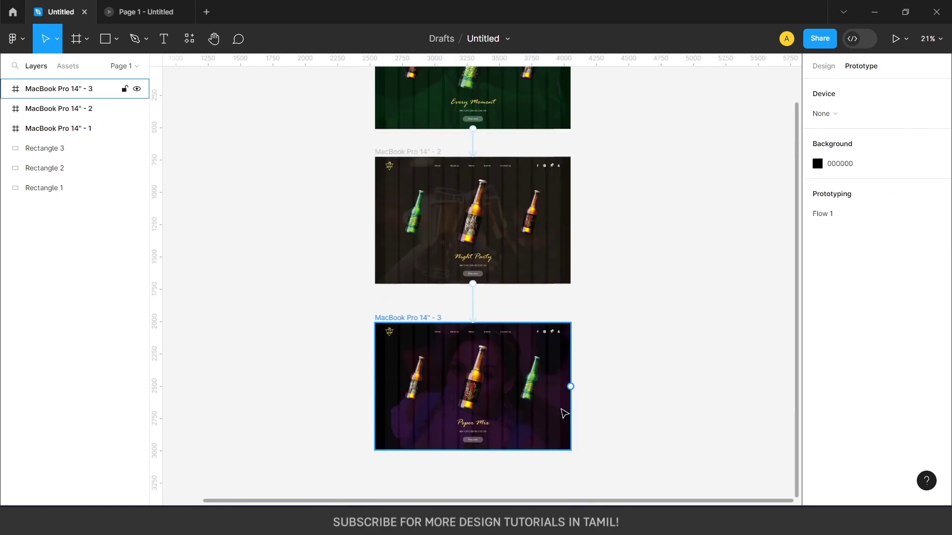
pyautogui.press('Escape')
pyautogui.click(564, 417)
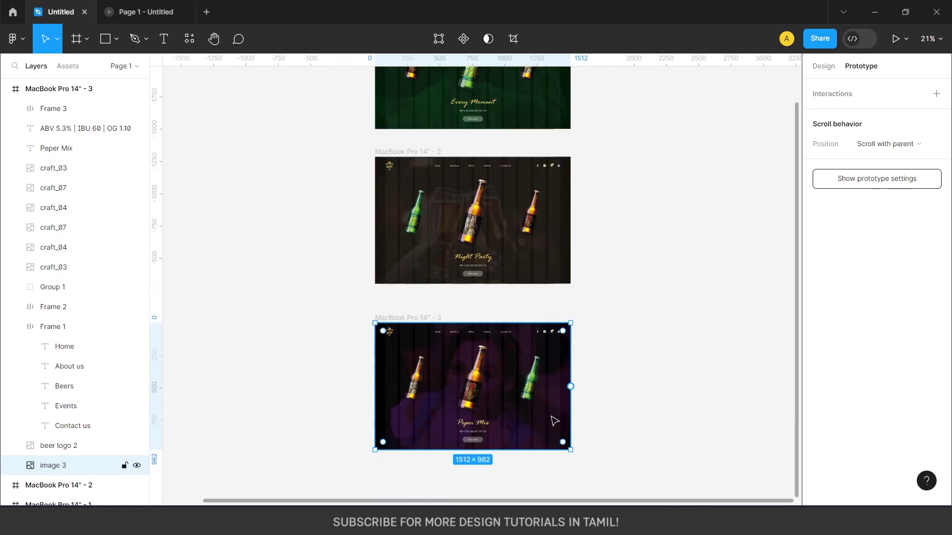
pyautogui.scroll(3, 598, 405)
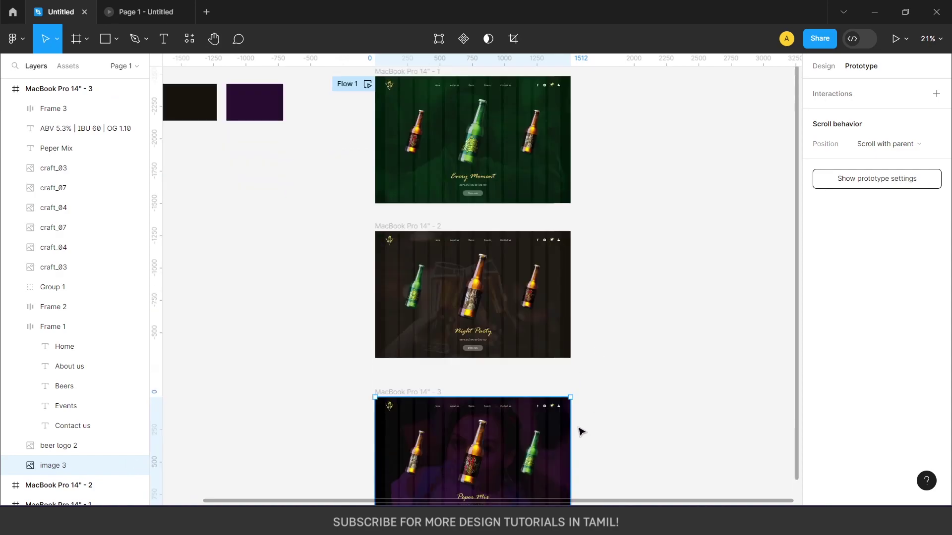
pyautogui.moveTo(570, 461); pyautogui.dragTo(580, 181)
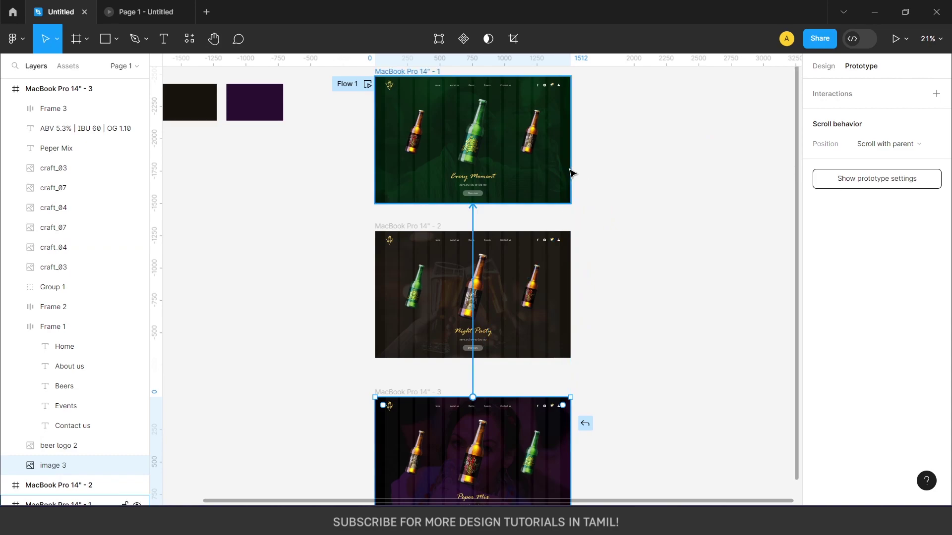
pyautogui.click(622, 368)
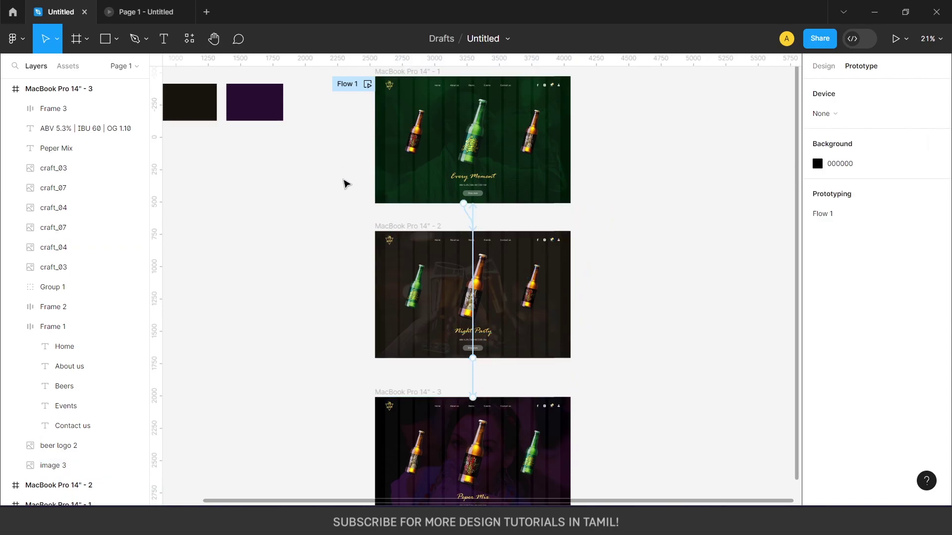
pyautogui.click(143, 12)
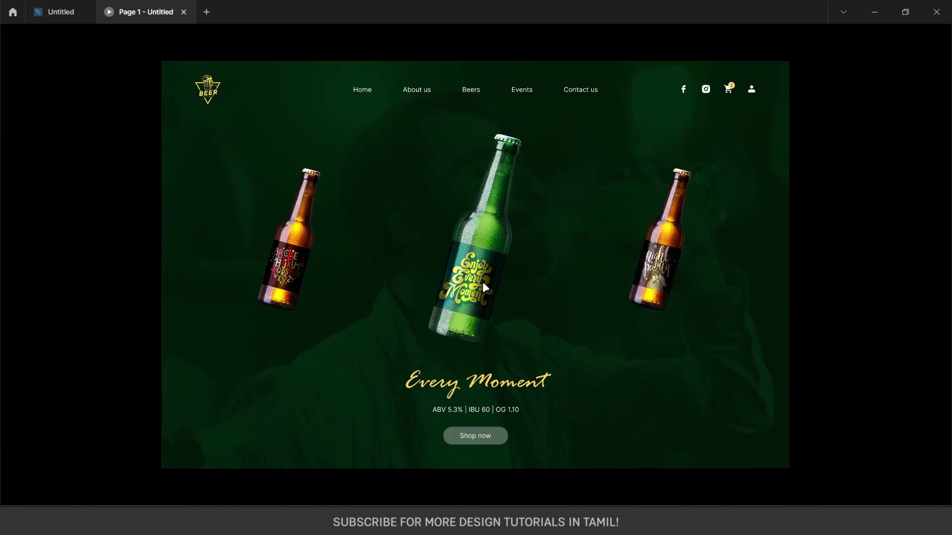
# - Click through Night Party and Peper Mix back to Every Moment, then return to the editor
pyautogui.click(482, 282)
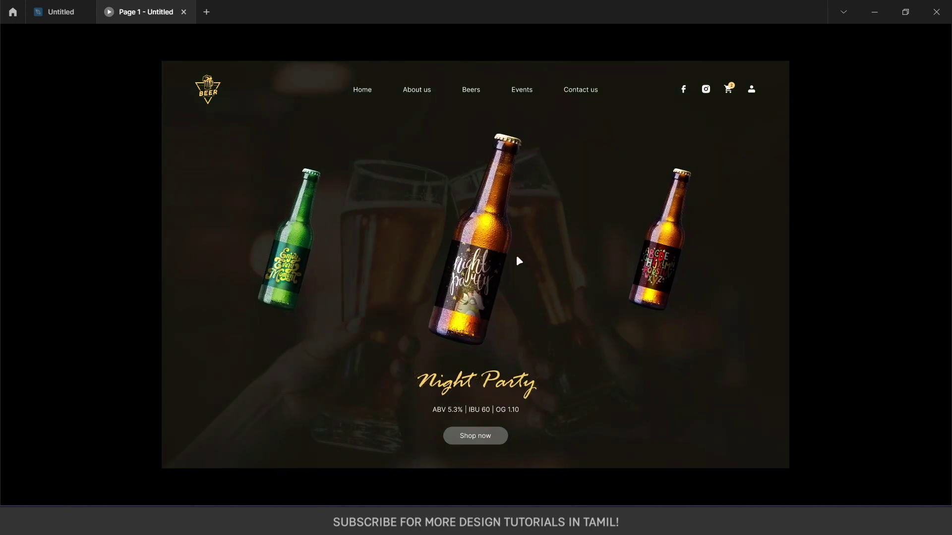
pyautogui.click(625, 252)
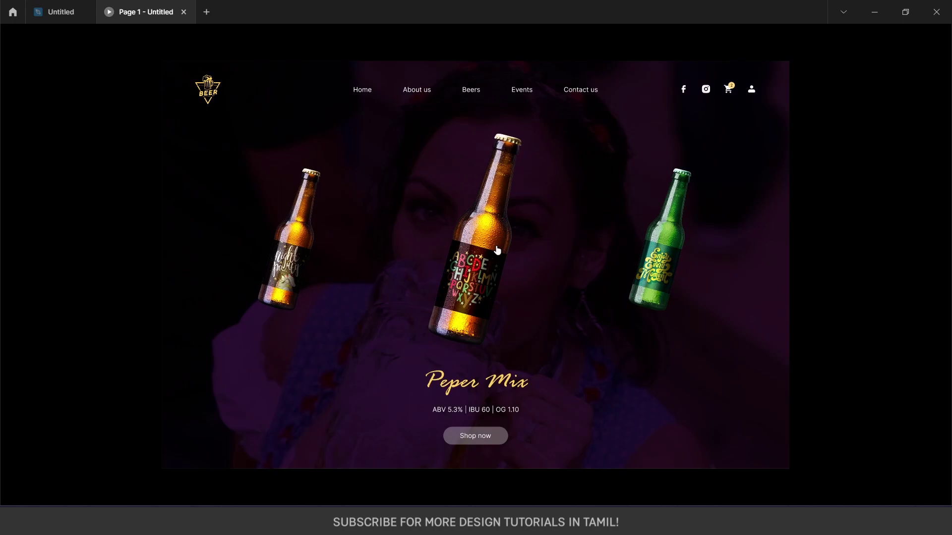
pyautogui.click(490, 281)
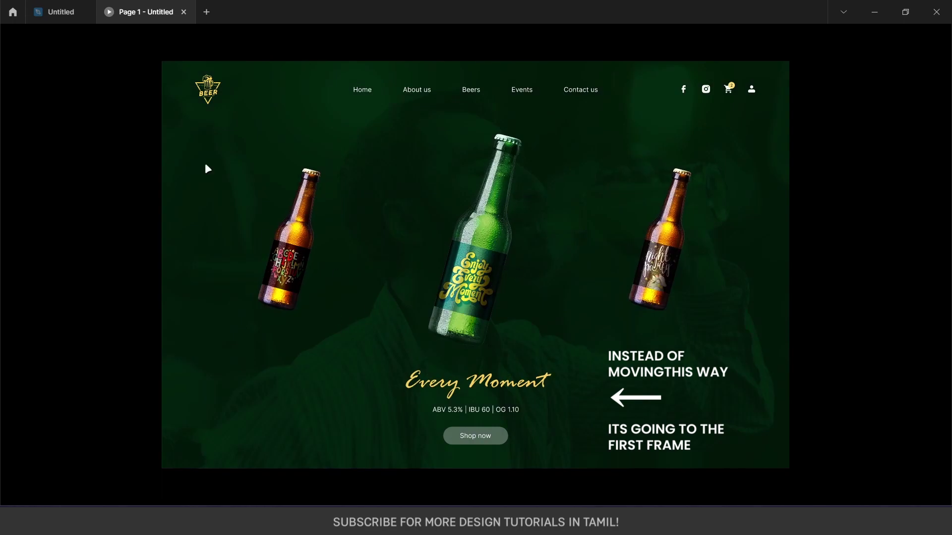
pyautogui.click(54, 12)
# - Scroll through the frames and undo an accidental prototype link from frame 1
pyautogui.scroll(2, 496, 223)
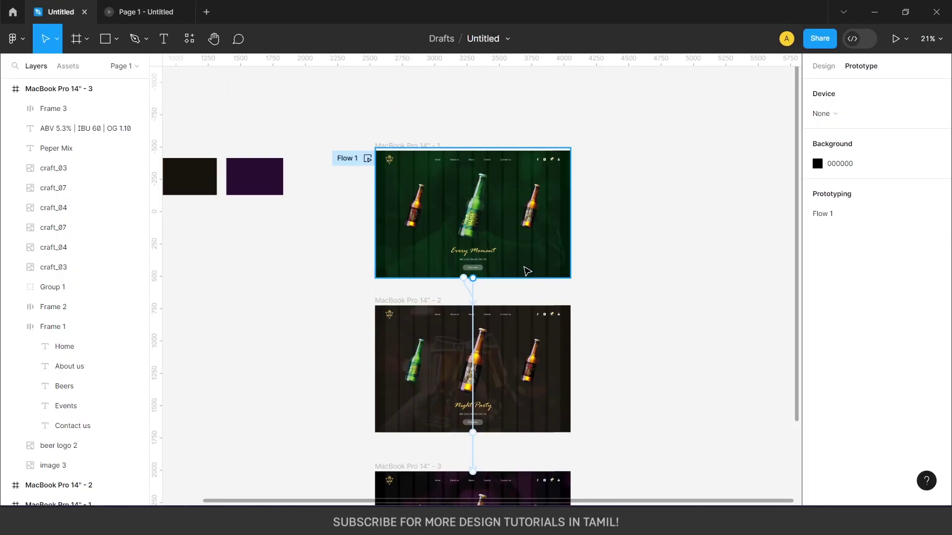
pyautogui.scroll(-3, 527, 272)
pyautogui.scroll(3, 516, 302)
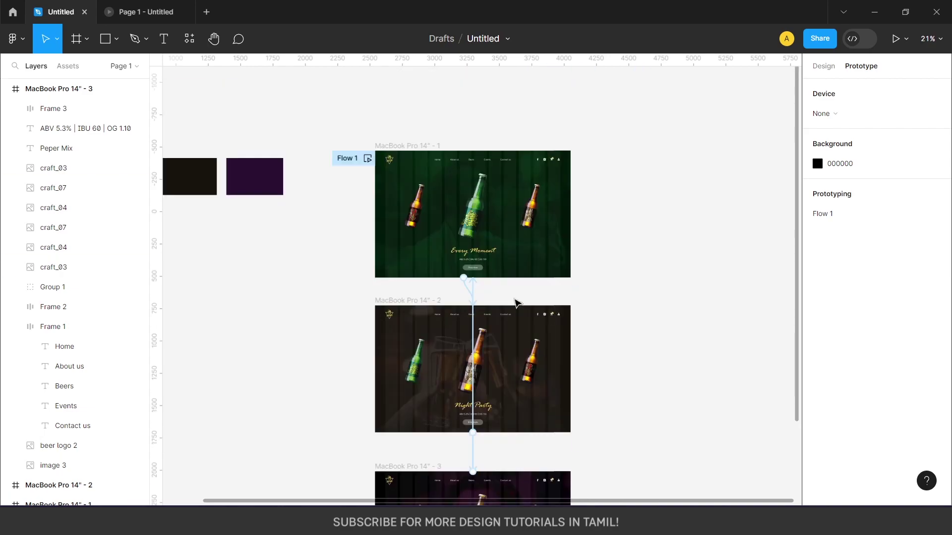
pyautogui.scroll(-2, 515, 302)
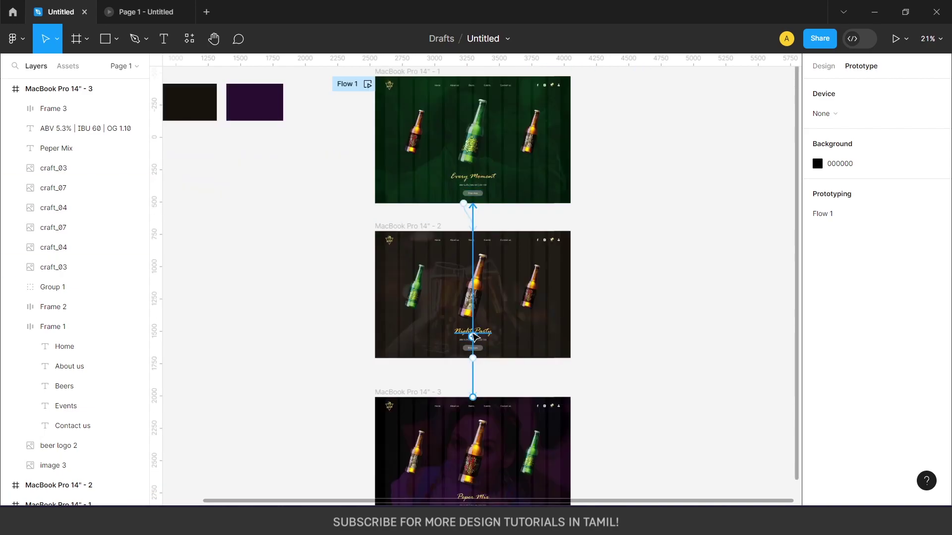
pyautogui.scroll(-4, 560, 263)
pyautogui.scroll(6, 548, 218)
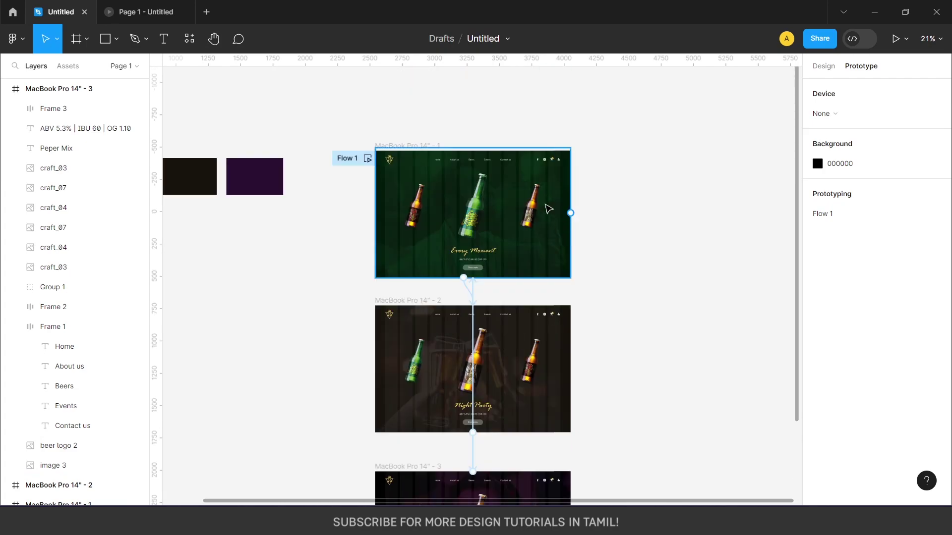
pyautogui.scroll(-4, 536, 198)
pyautogui.scroll(2, 532, 192)
pyautogui.scroll(-4, 531, 246)
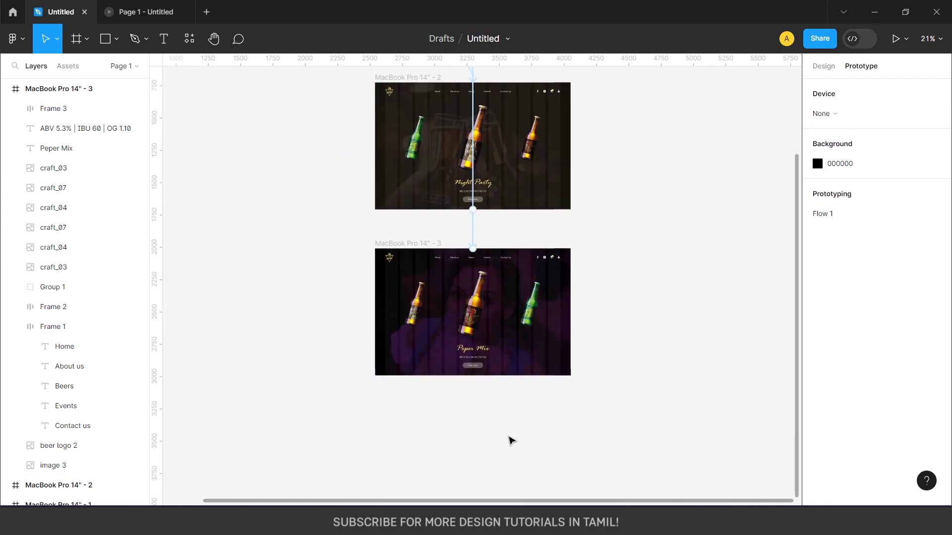
pyautogui.scroll(4, 545, 380)
pyautogui.scroll(2, 545, 381)
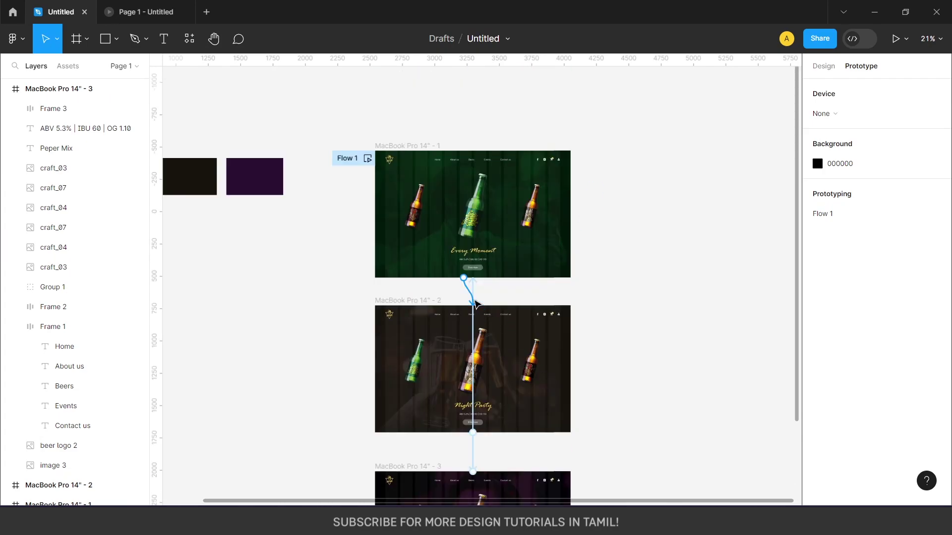
pyautogui.click(475, 300)
pyautogui.moveTo(475, 303); pyautogui.dragTo(475, 307)
pyautogui.scroll(-2, 545, 323)
pyautogui.hotkey('ctrl', 'z')
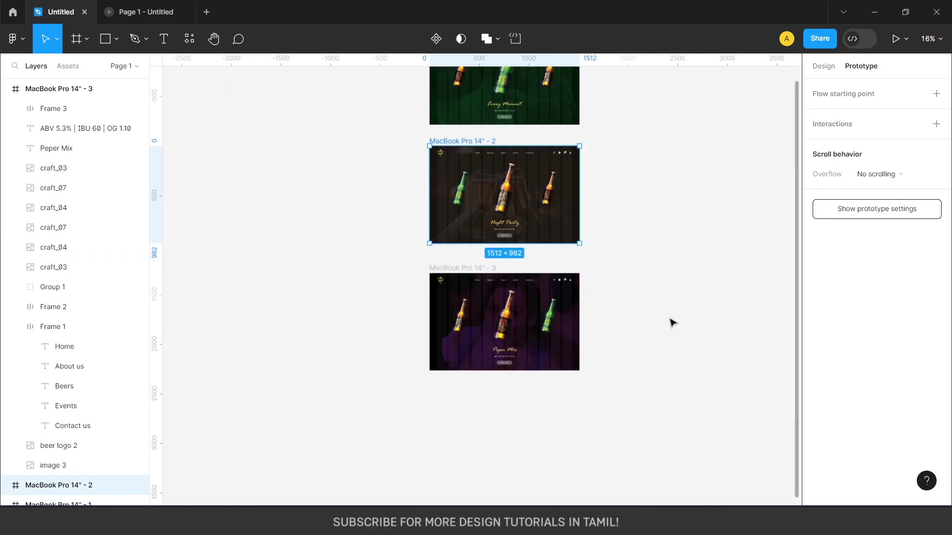
# - Alt-drag the purple Peper Mix frame downward to create MacBook Pro 14" - 4
pyautogui.scroll(-4, 621, 277)
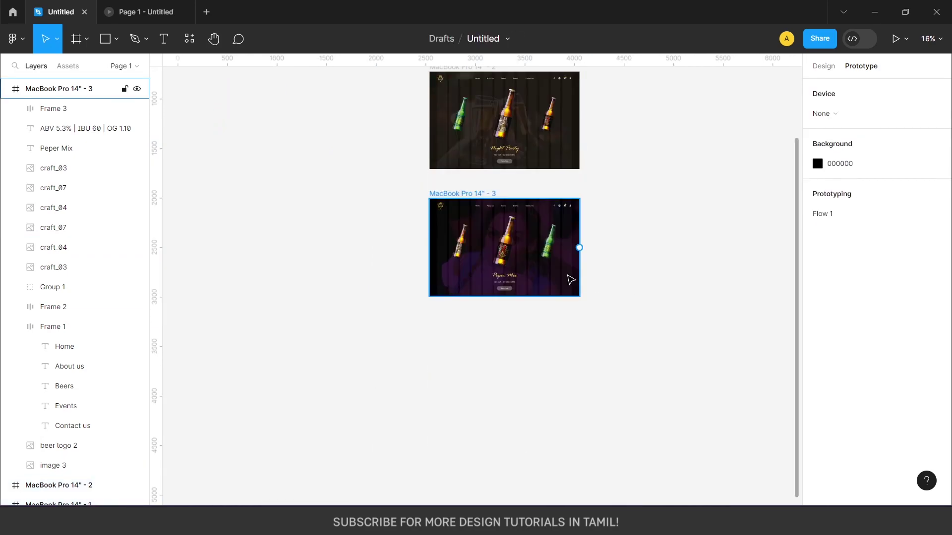
pyautogui.click(569, 277)
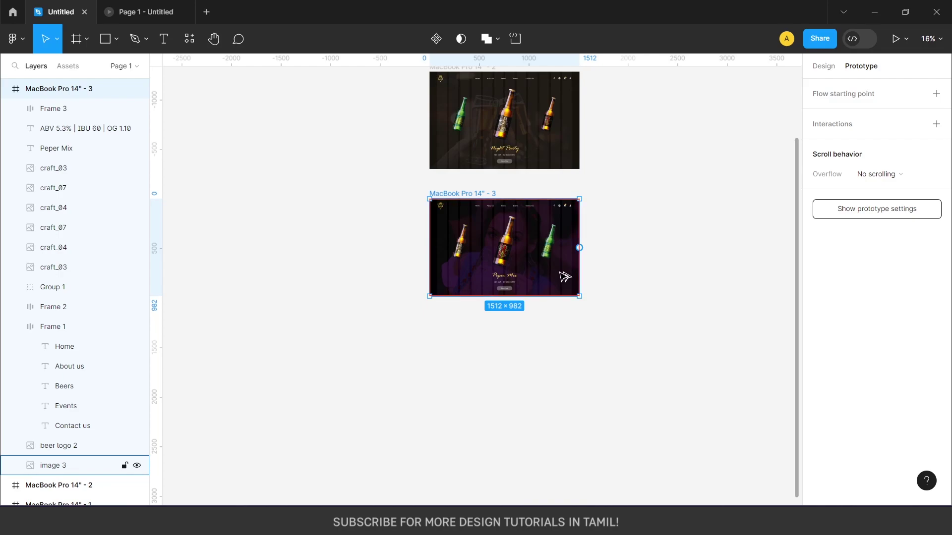
pyautogui.moveTo(565, 277); pyautogui.dragTo(563, 401)
# - Rearrange the bottles in the new frame so the large green bottle sits centred
pyautogui.click(609, 385)
pyautogui.scroll(3, 578, 392)
pyautogui.click(533, 349)
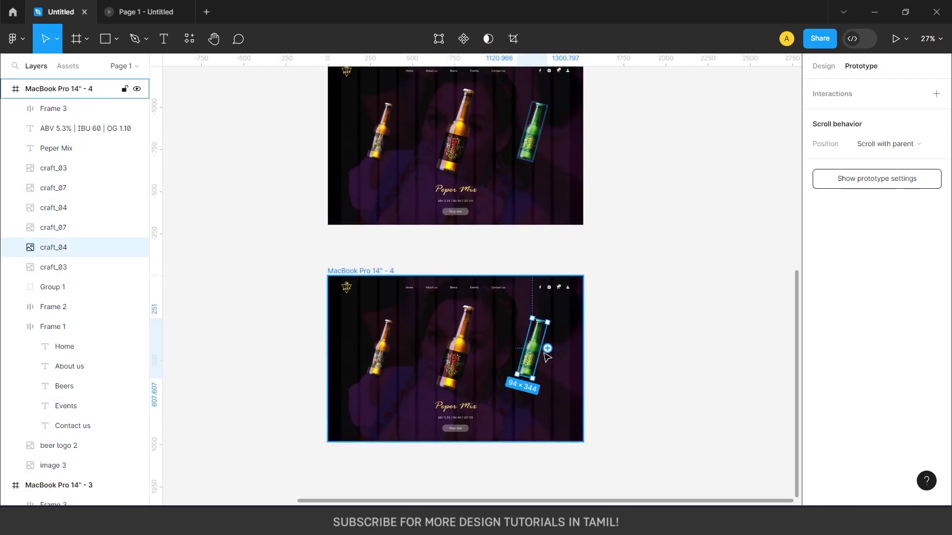
pyautogui.keyDown('shift'); pyautogui.click(441, 375); pyautogui.keyUp('shift')
pyautogui.keyDown('shift'); pyautogui.click(376, 370); pyautogui.keyUp('shift')
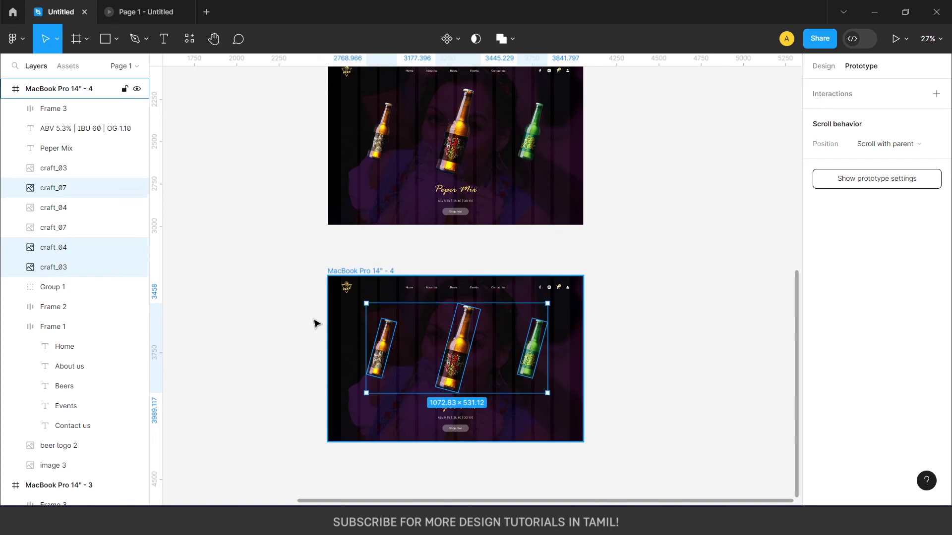
pyautogui.moveTo(455, 347); pyautogui.dragTo(382, 369)
pyautogui.scroll(-1, 595, 381)
pyautogui.press('Escape')
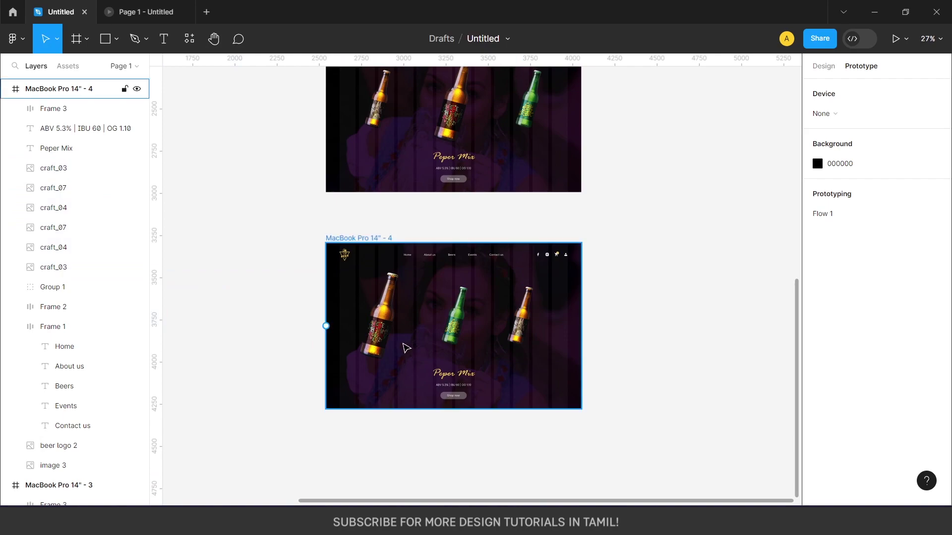
# - Set the left amber bottle's width to 94 and move it to Y 251, and raise the green bottle to Y 163
pyautogui.click(392, 342)
pyautogui.click(824, 66)
pyautogui.click(838, 138)
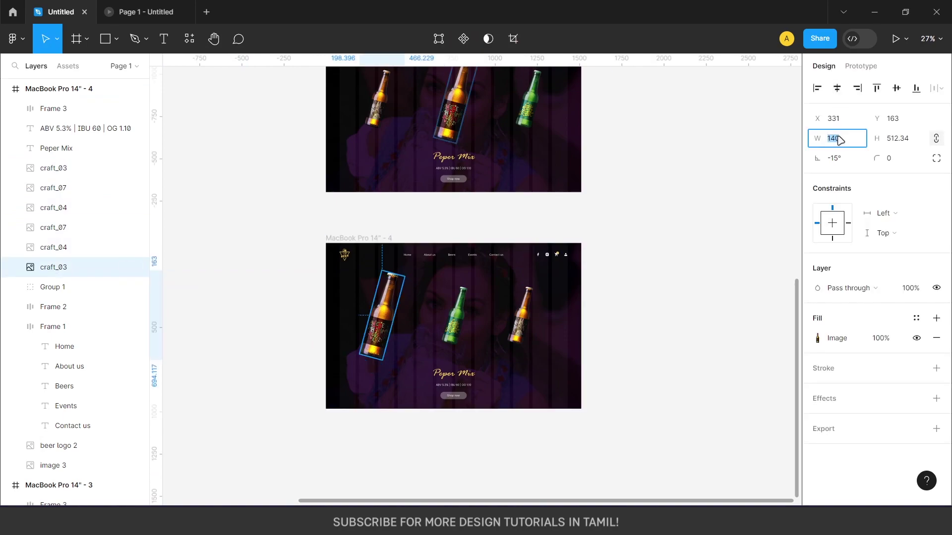
pyautogui.write('94')
pyautogui.press('Return')
pyautogui.moveTo(383, 305); pyautogui.dragTo(383, 316)
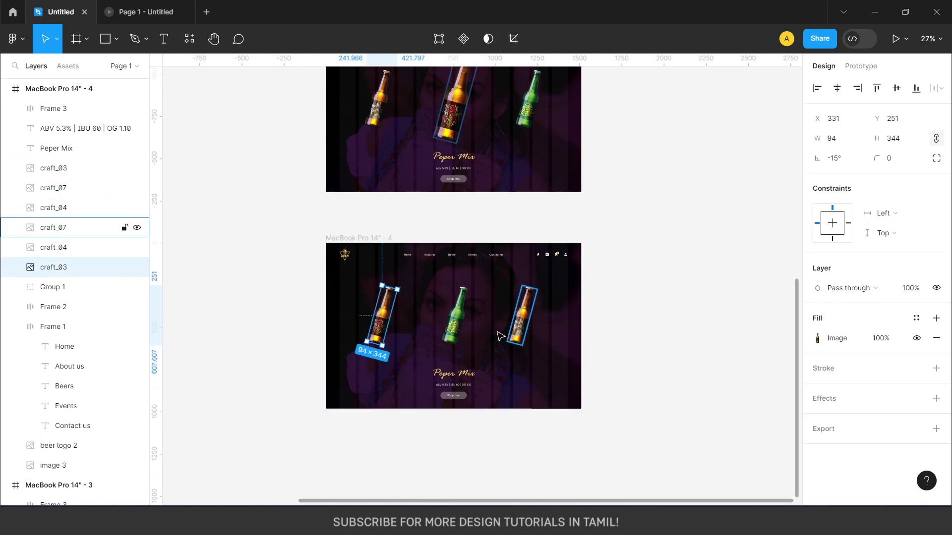
pyautogui.click(454, 327)
pyautogui.click(839, 144)
pyautogui.click(456, 358)
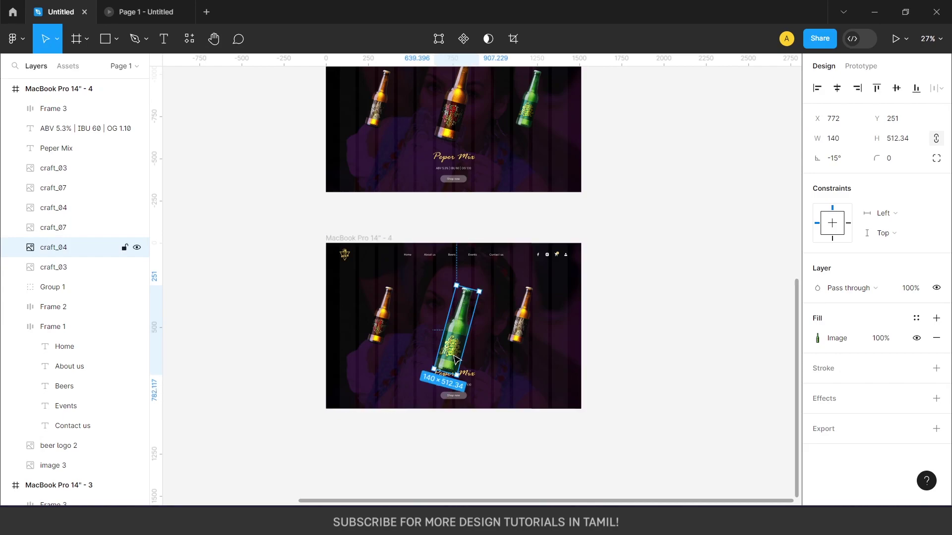
pyautogui.moveTo(456, 358); pyautogui.dragTo(457, 342)
pyautogui.keyDown('ctrl'); pyautogui.scroll(-2, 559, 366); pyautogui.keyUp('ctrl')
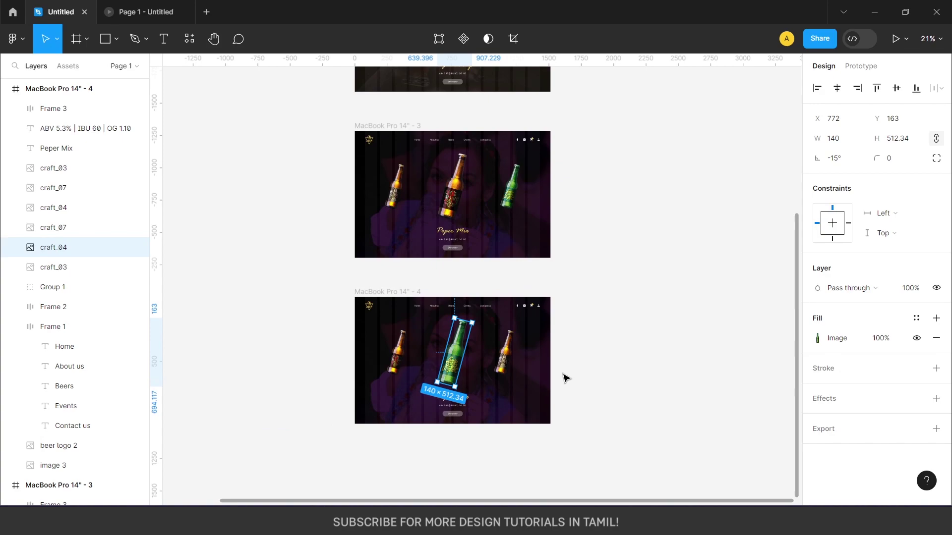
# - Delete frame 4's purple background photo and fill the frame with the 'main' green colour style
pyautogui.click(548, 385)
pyautogui.press('Delete')
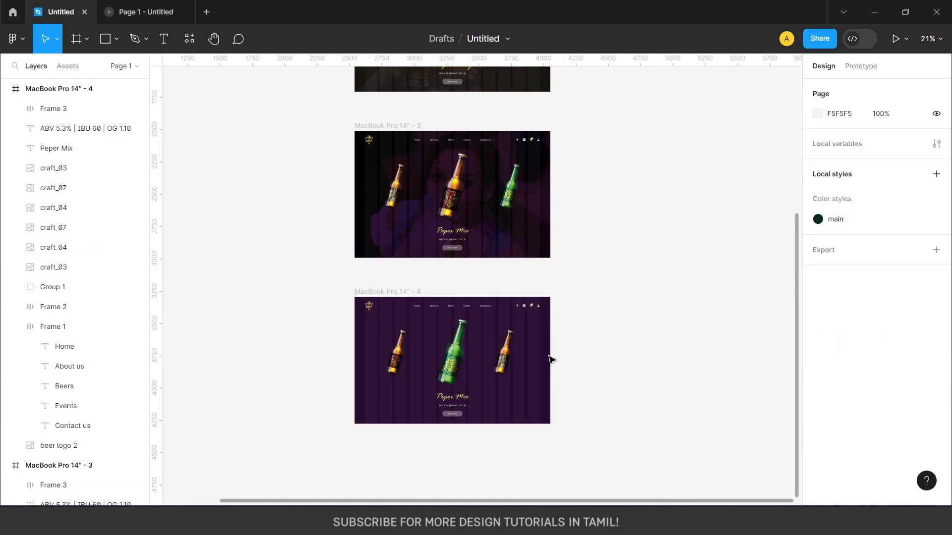
pyautogui.click(549, 359)
pyautogui.click(915, 358)
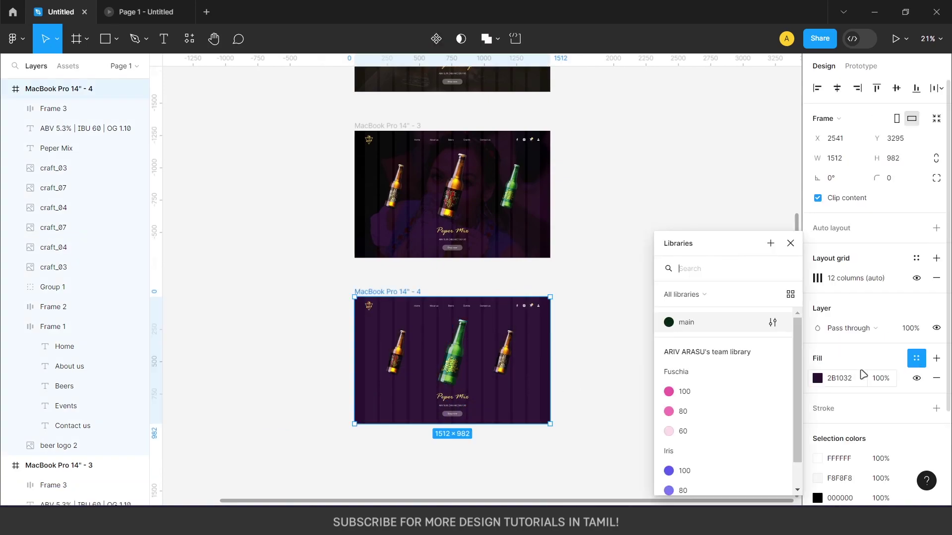
pyautogui.click(685, 322)
# - Copy frame 1's background photo into frame 4, send it to the back, and centre it
pyautogui.scroll(7, 643, 306)
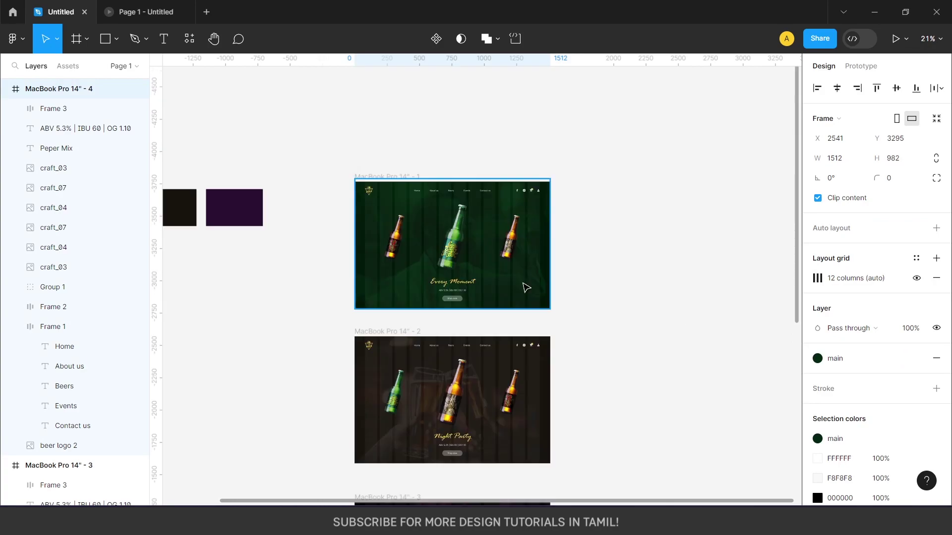
pyautogui.click(534, 284)
pyautogui.moveTo(536, 280); pyautogui.dragTo(749, 280)
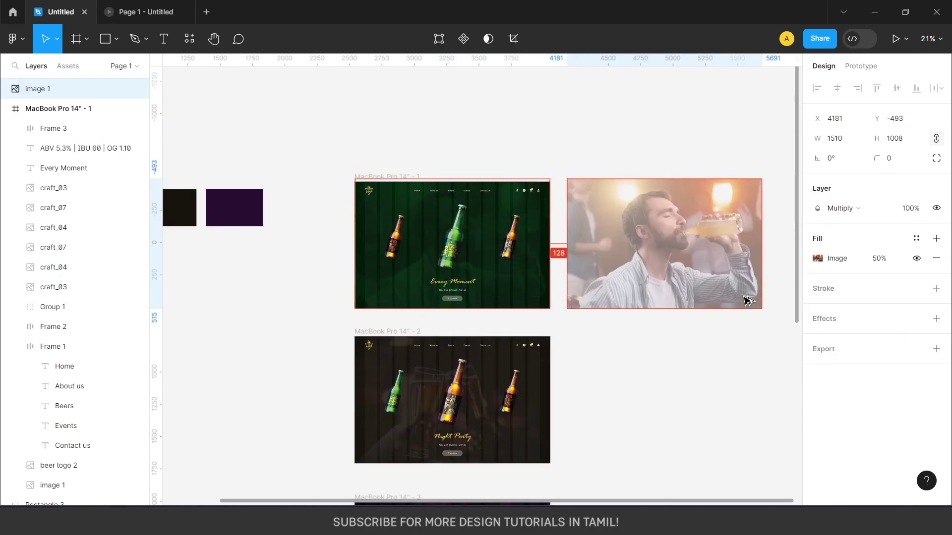
pyautogui.scroll(-4, 716, 312)
pyautogui.moveTo(677, 88); pyautogui.dragTo(518, 326)
pyautogui.scroll(-3, 636, 438)
pyautogui.press('[')
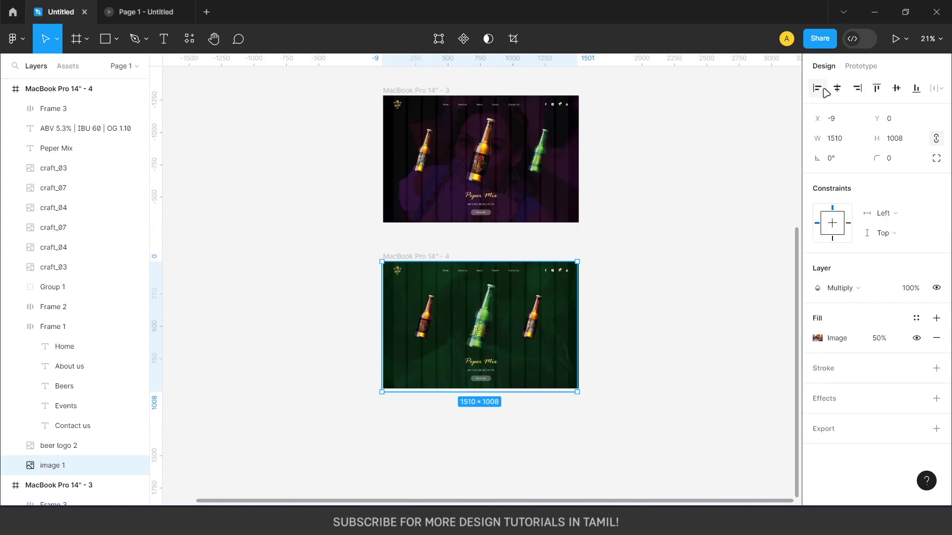
pyautogui.click(836, 88)
pyautogui.click(896, 88)
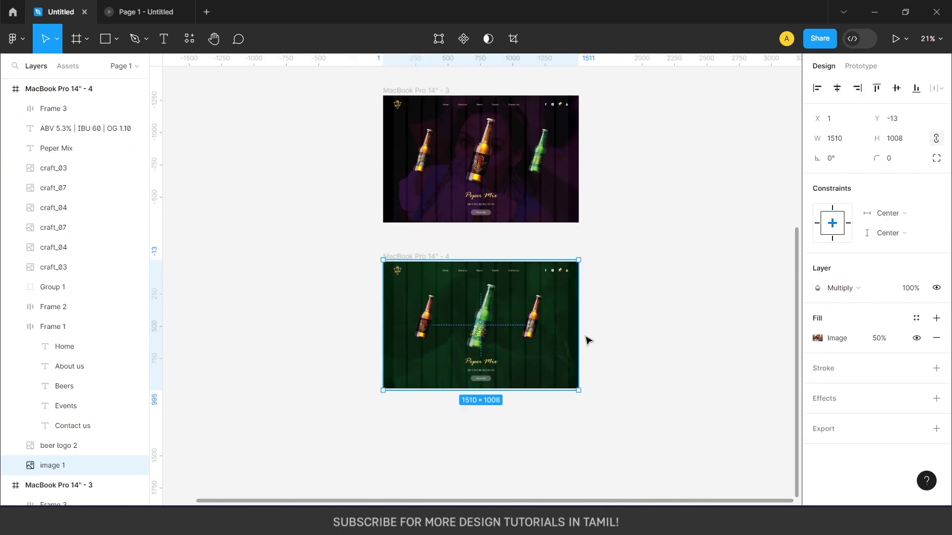
# - Compare frame 1's background photo with the copy placed in frame 4
pyautogui.scroll(8, 586, 340)
pyautogui.click(571, 254)
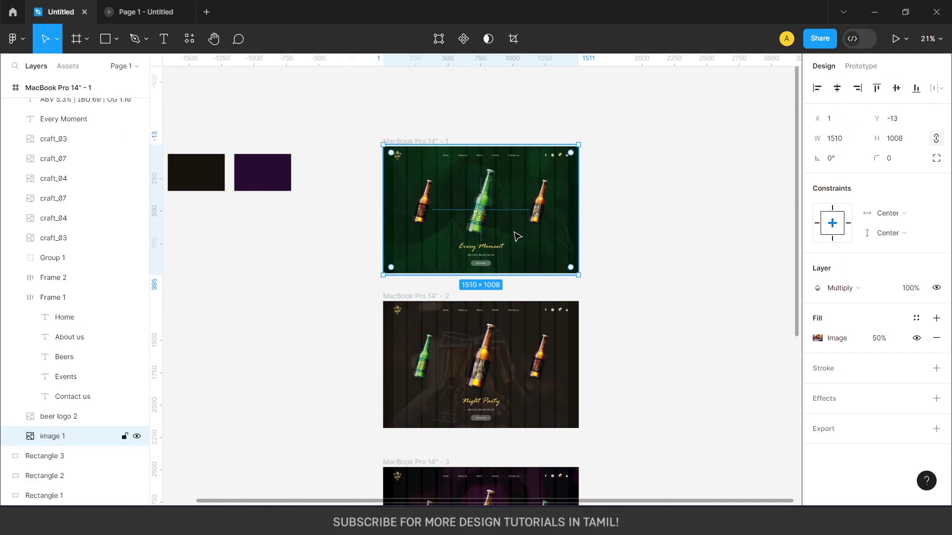
pyautogui.scroll(-3, 517, 236)
pyautogui.scroll(-12, 558, 222)
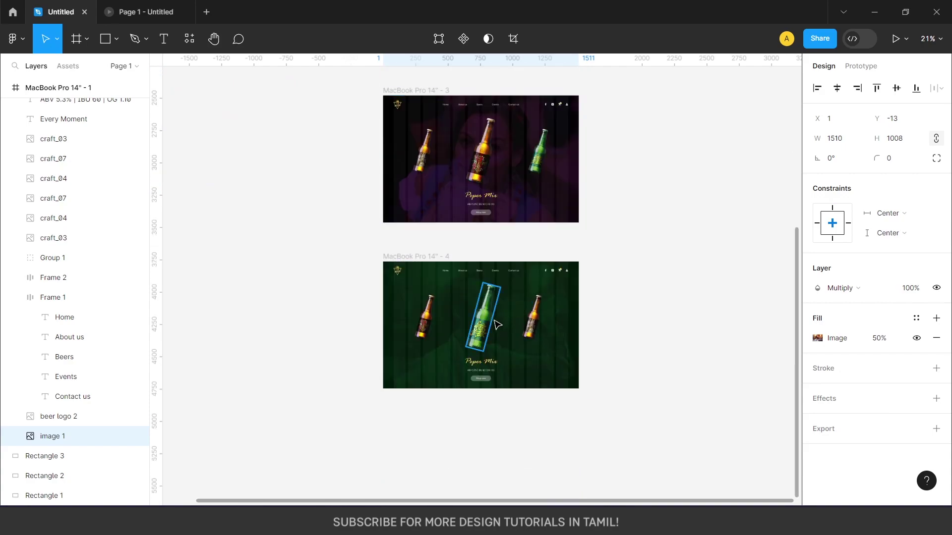
pyautogui.scroll(5, 516, 346)
pyautogui.scroll(-1, 664, 394)
pyautogui.hscroll(-1, 664, 394)
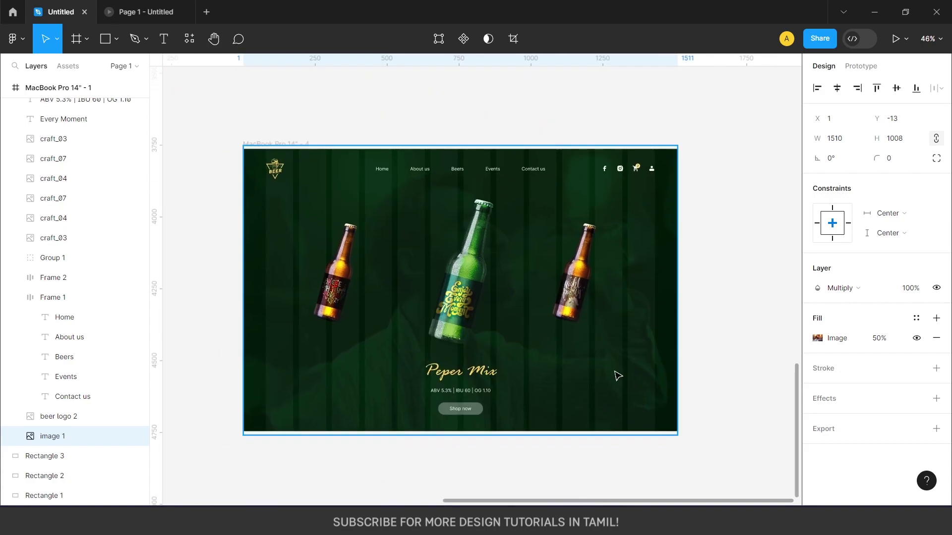
pyautogui.click(478, 317)
pyautogui.scroll(-5, 488, 349)
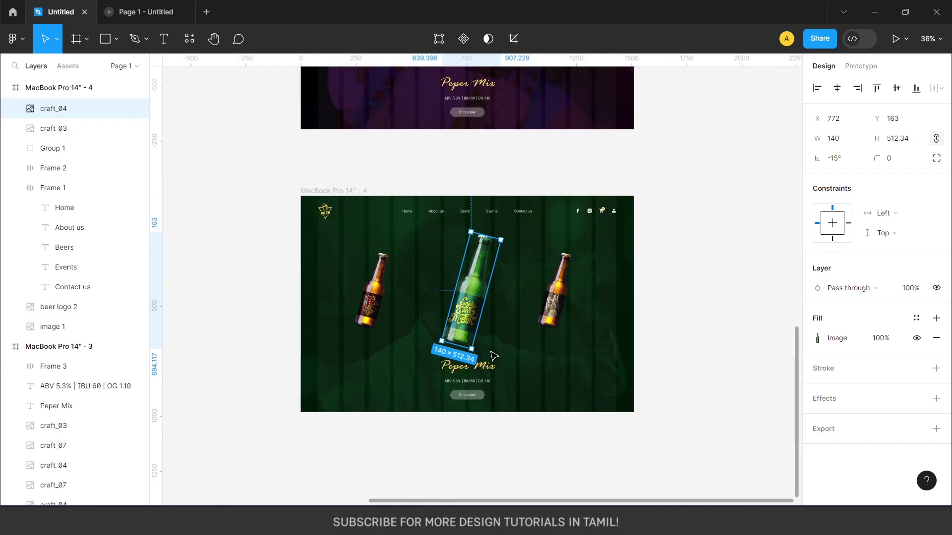
pyautogui.keyDown('shift'); pyautogui.click(483, 208); pyautogui.keyUp('shift')
pyautogui.scroll(5, 483, 208)
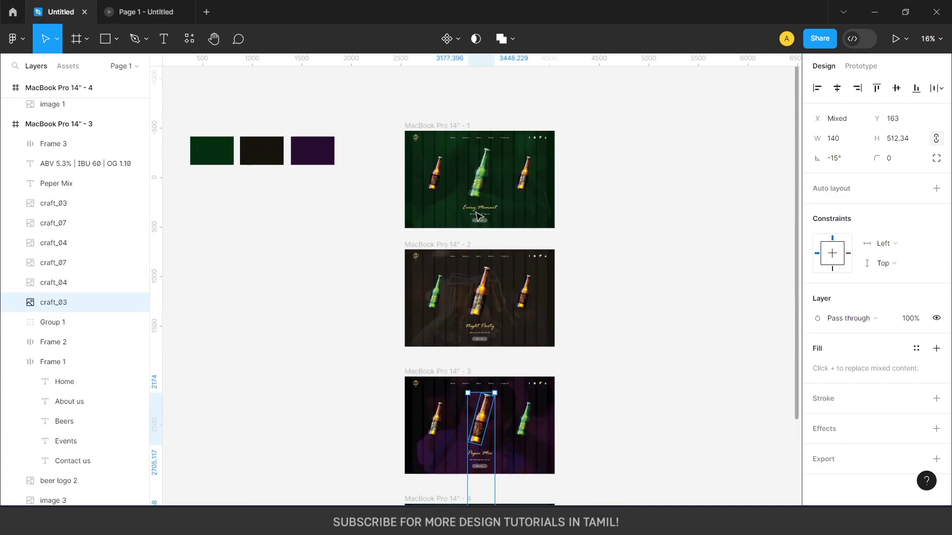
pyautogui.keyDown('shift'); pyautogui.click(485, 305); pyautogui.keyUp('shift')
pyautogui.keyDown('shift'); pyautogui.click(479, 179); pyautogui.keyUp('shift')
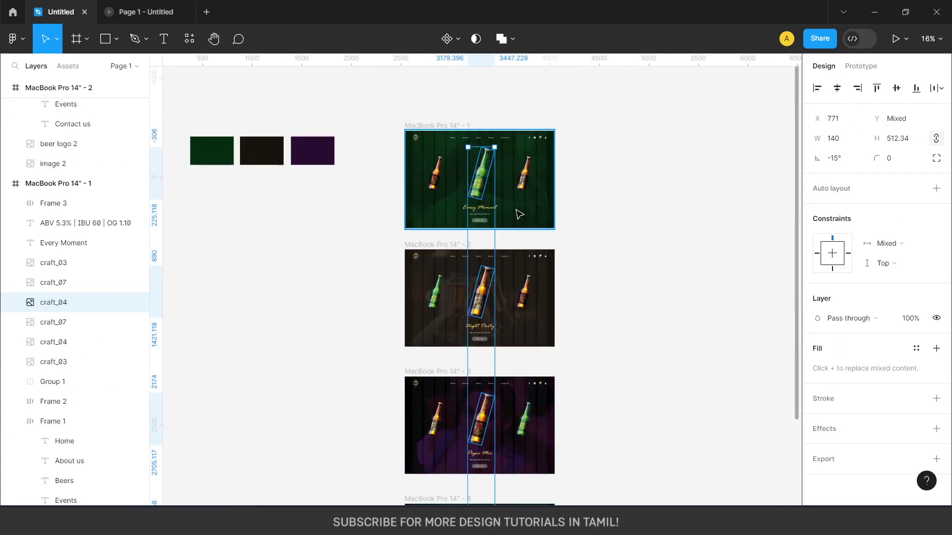
pyautogui.click(522, 185)
pyautogui.keyDown('shift'); pyautogui.click(524, 293); pyautogui.keyUp('shift')
pyautogui.keyDown('shift'); pyautogui.click(525, 419); pyautogui.keyUp('shift')
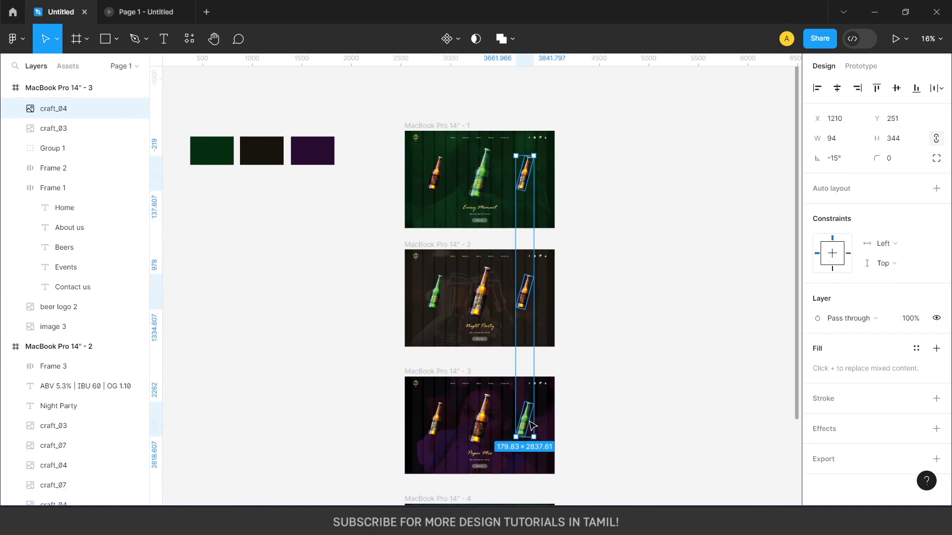
pyautogui.scroll(-3, 529, 419)
pyautogui.scroll(3, 602, 363)
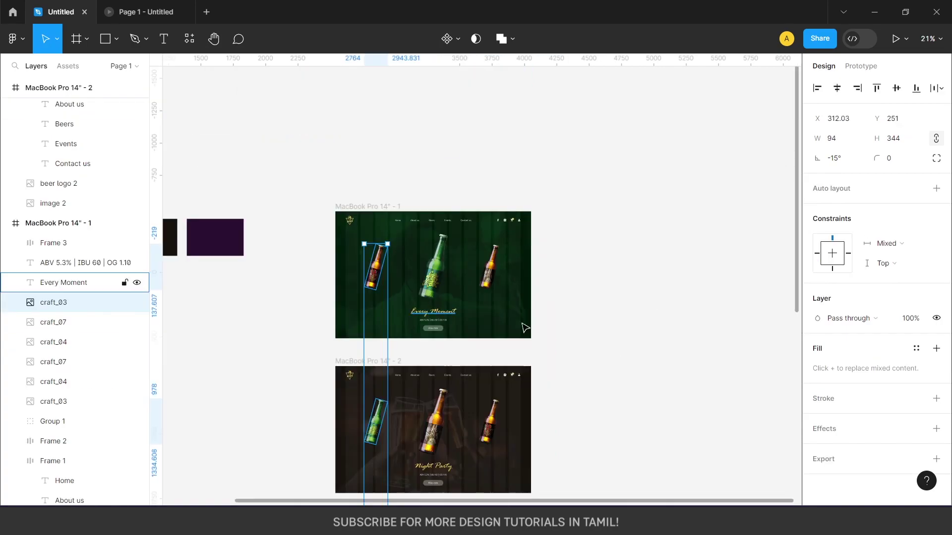
pyautogui.scroll(-7, 545, 329)
pyautogui.click(575, 347)
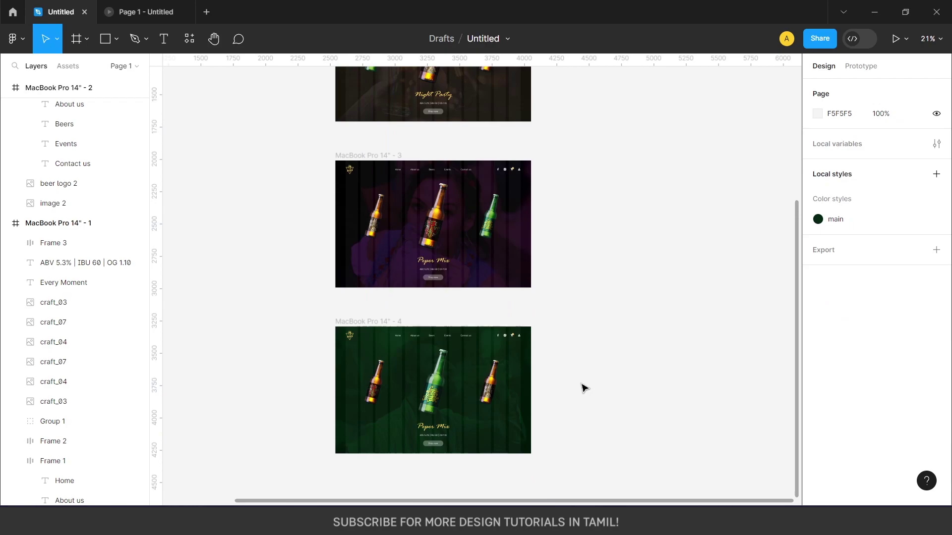
pyautogui.scroll(2, 584, 387)
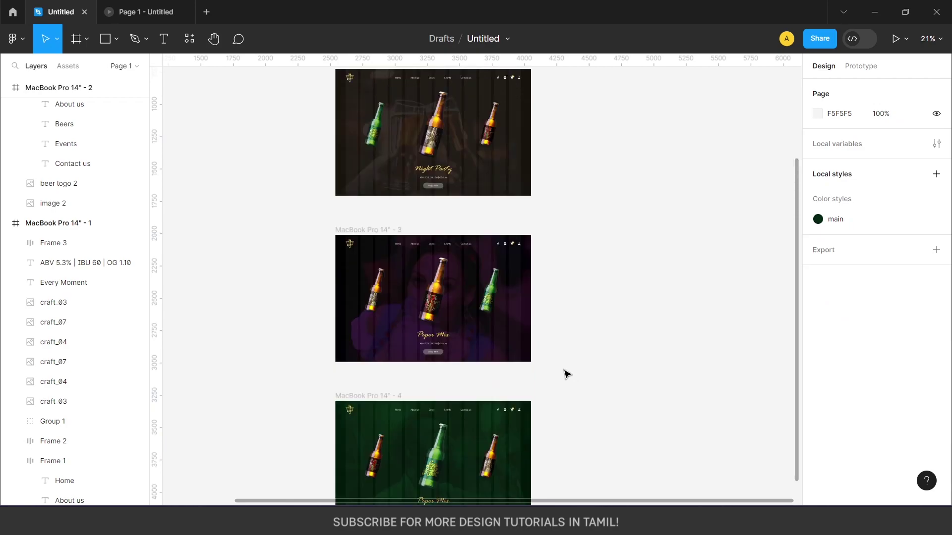
pyautogui.scroll(-5, 491, 308)
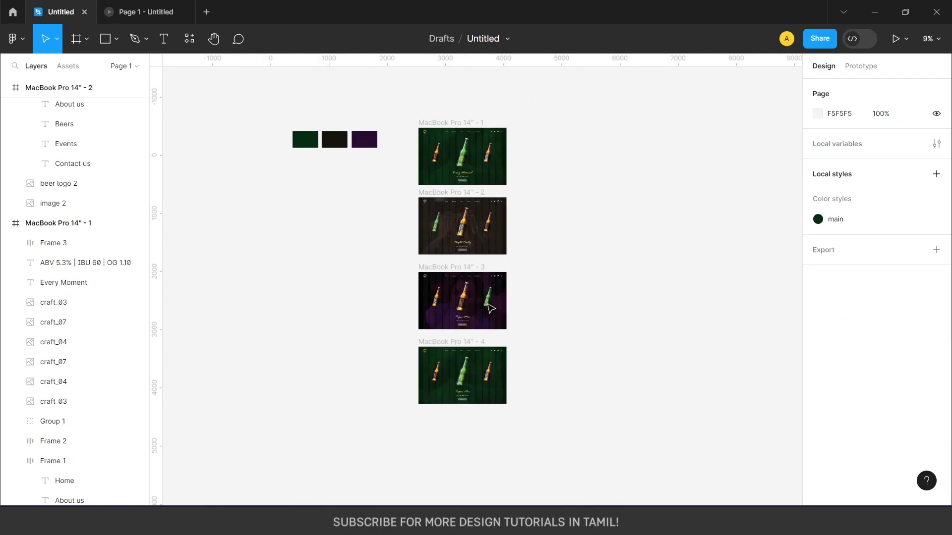
pyautogui.scroll(2, 585, 330)
pyautogui.moveTo(584, 329); pyautogui.dragTo(558, 341)
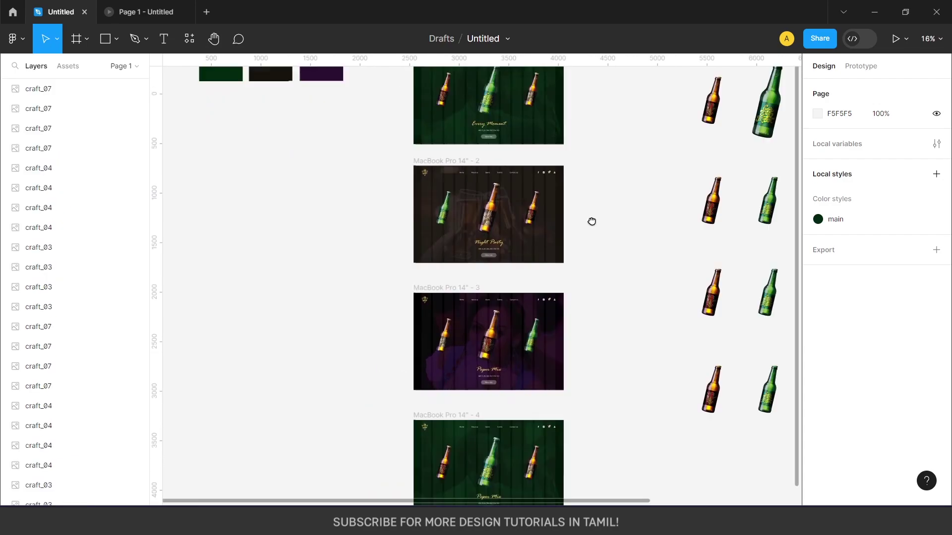
pyautogui.moveTo(591, 219); pyautogui.dragTo(504, 214)
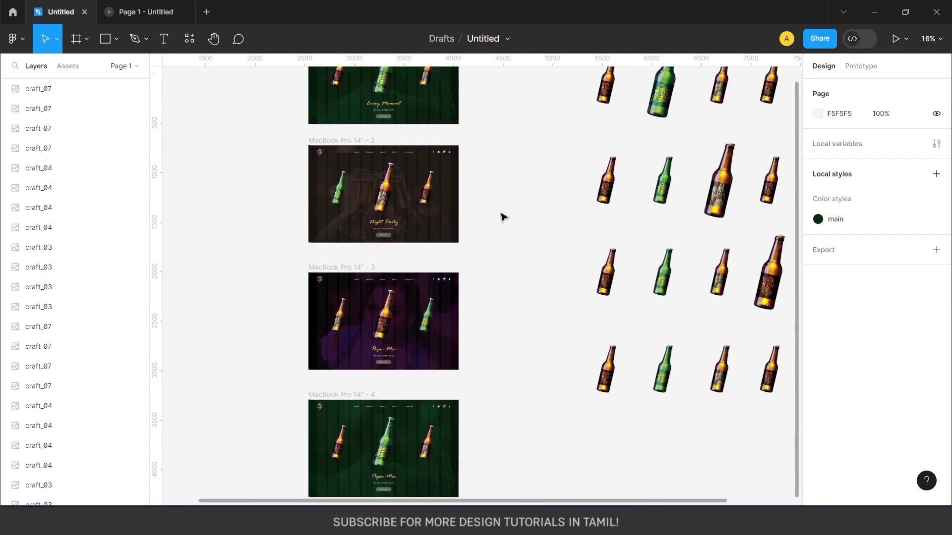
pyautogui.moveTo(615, 290); pyautogui.dragTo(394, 287)
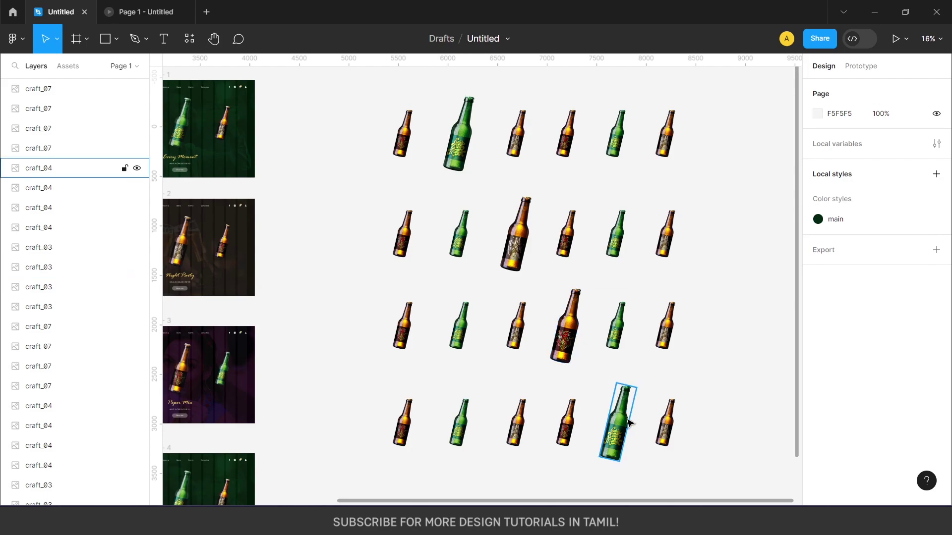
pyautogui.scroll(-3, 628, 422)
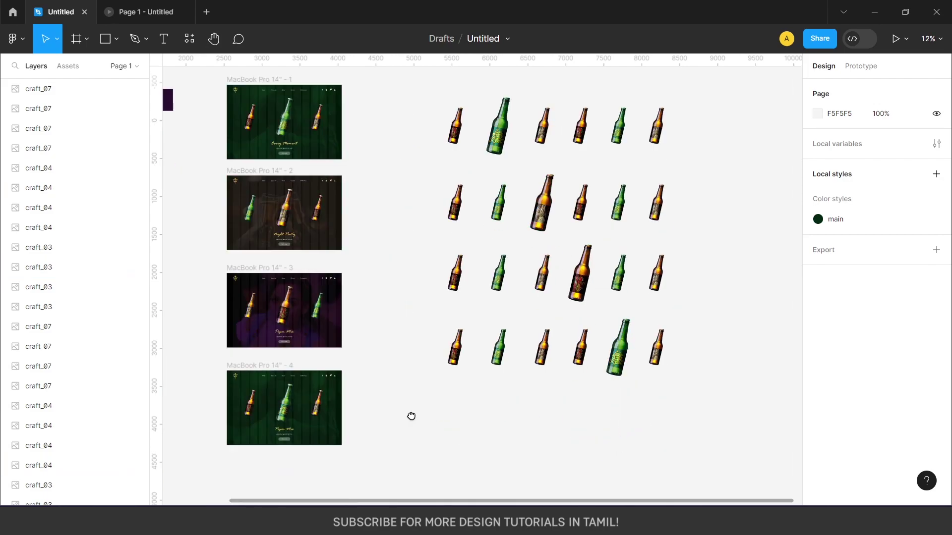
pyautogui.hscroll(-3, 410, 417)
pyautogui.scroll(-2, 411, 417)
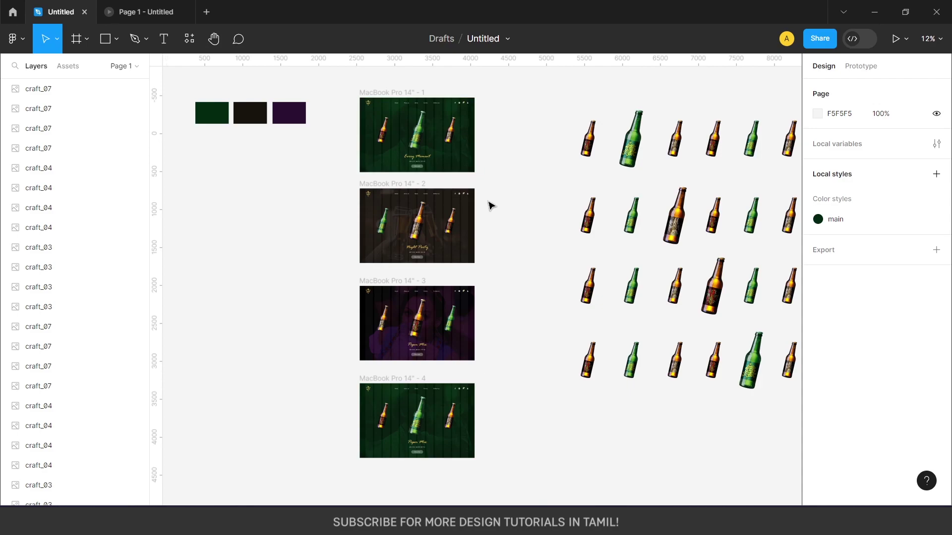
pyautogui.moveTo(482, 189)
pyautogui.mouseDown()
pyautogui.moveTo(440, 214)
pyautogui.moveTo(469, 192)
pyautogui.mouseUp()
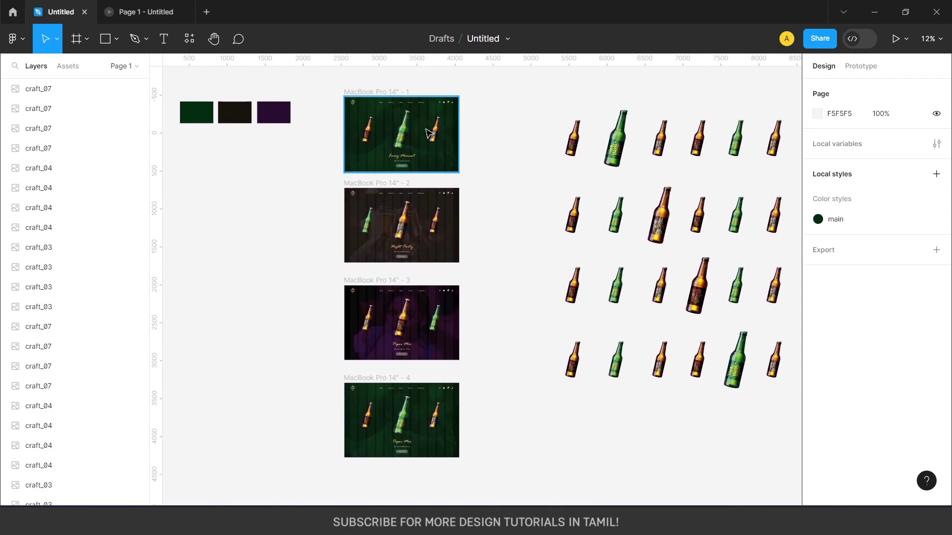
# - Change frame 4's Peper Mix heading to read Every Moment
pyautogui.scroll(3, 469, 192)
pyautogui.click(861, 66)
pyautogui.scroll(2, 480, 240)
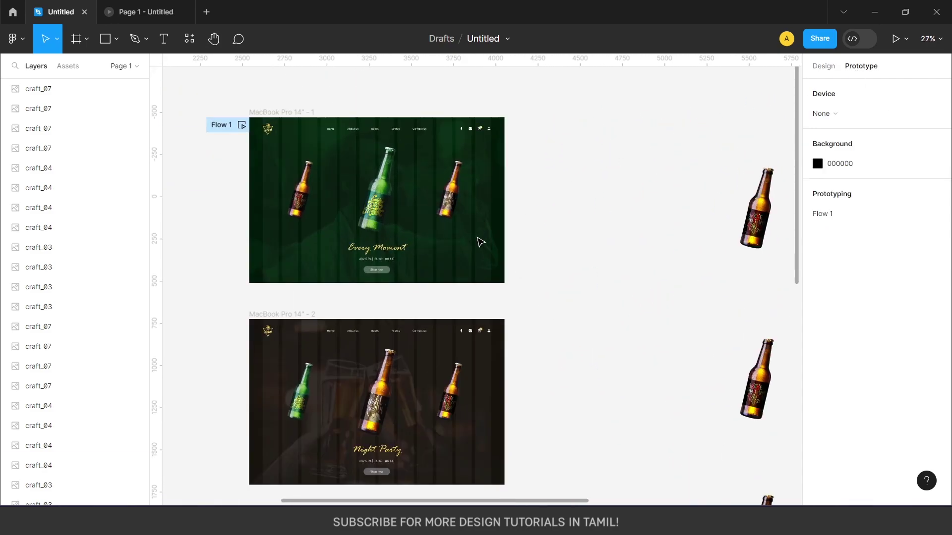
pyautogui.click(503, 255)
pyautogui.scroll(-5, 514, 260)
pyautogui.scroll(-5, 514, 260)
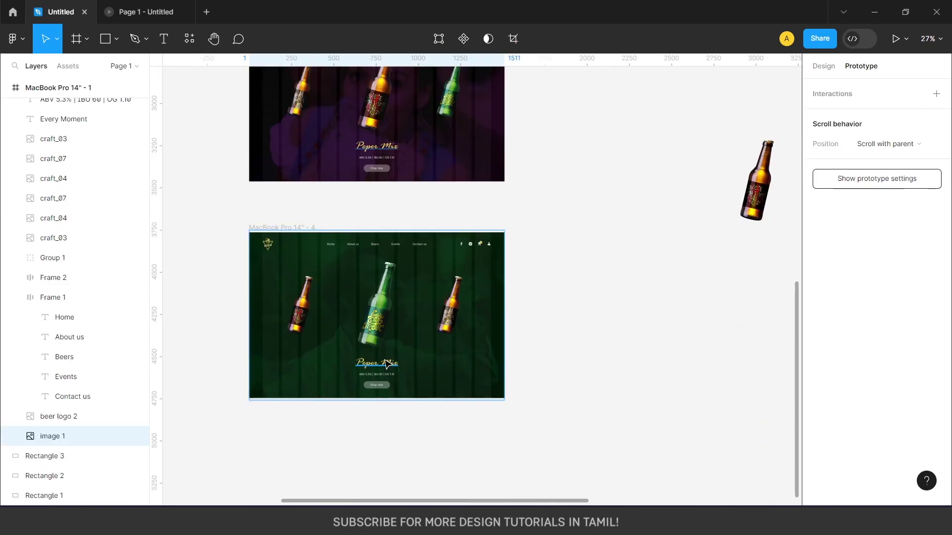
pyautogui.click(391, 367)
pyautogui.doubleClick(390, 365)
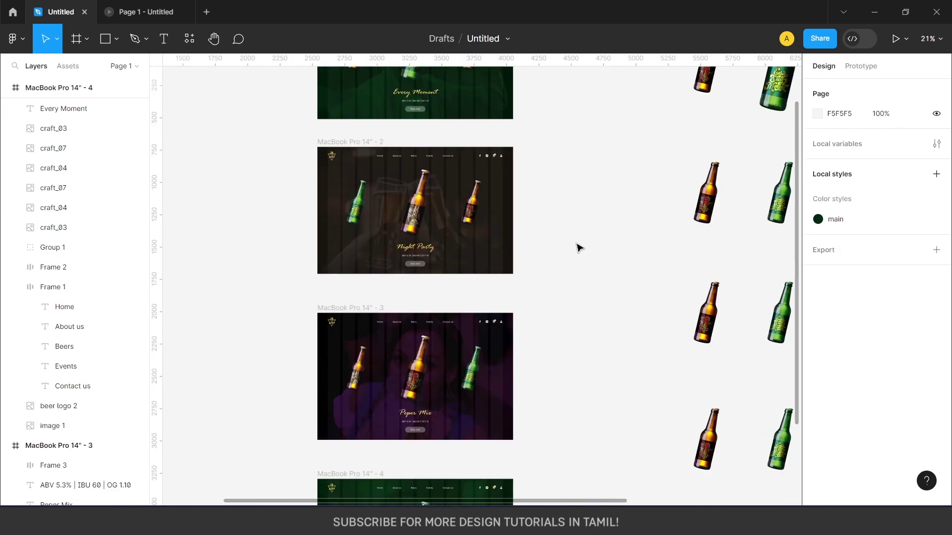
pyautogui.scroll(2, 561, 344)
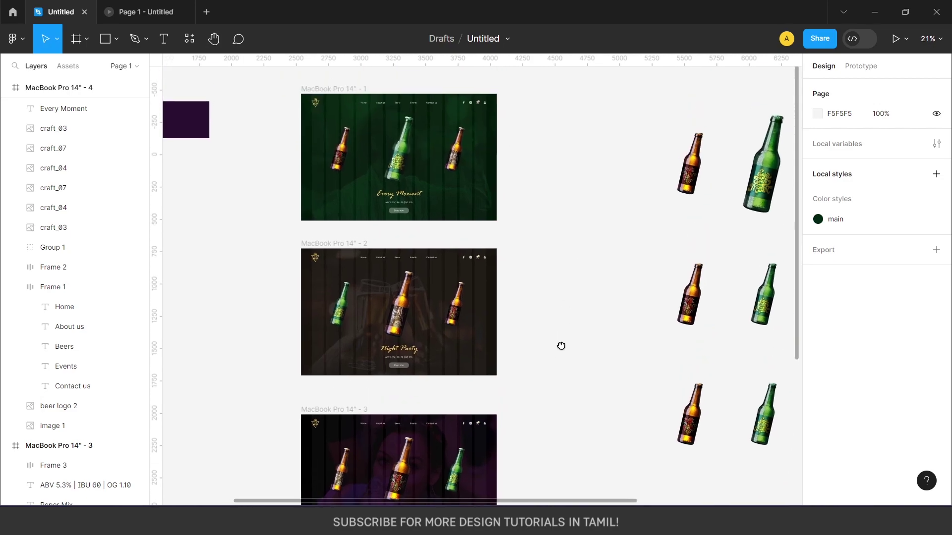
# - Link frames 1 to 4 in sequence with on-click Smart animate, Ease out 1000ms navigation
pyautogui.click(862, 68)
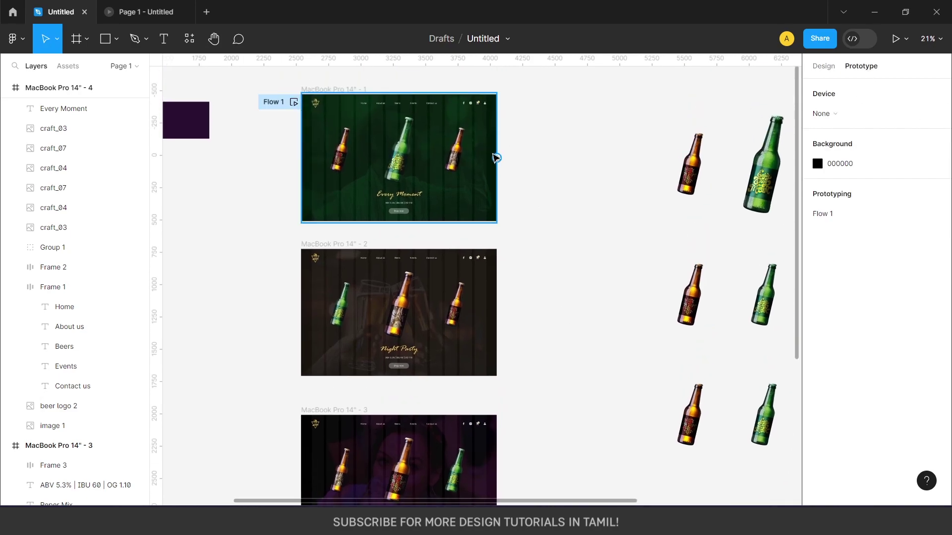
pyautogui.click(495, 157)
pyautogui.moveTo(502, 167); pyautogui.dragTo(402, 260)
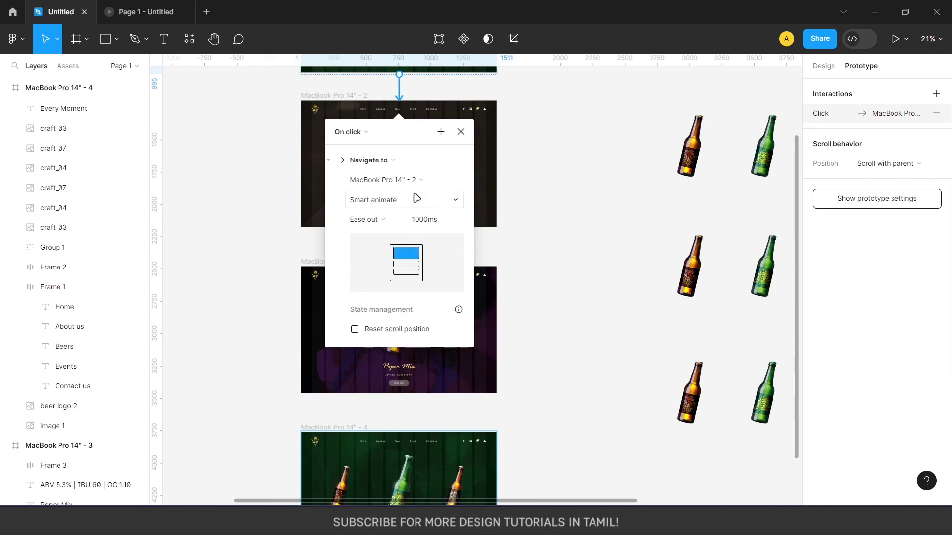
pyautogui.click(513, 227)
pyautogui.click(494, 211)
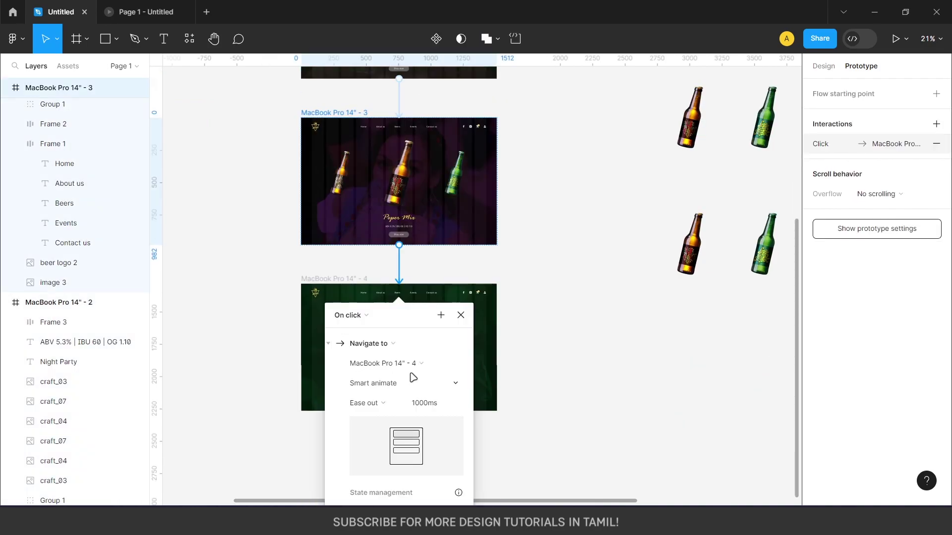
pyautogui.click(520, 397)
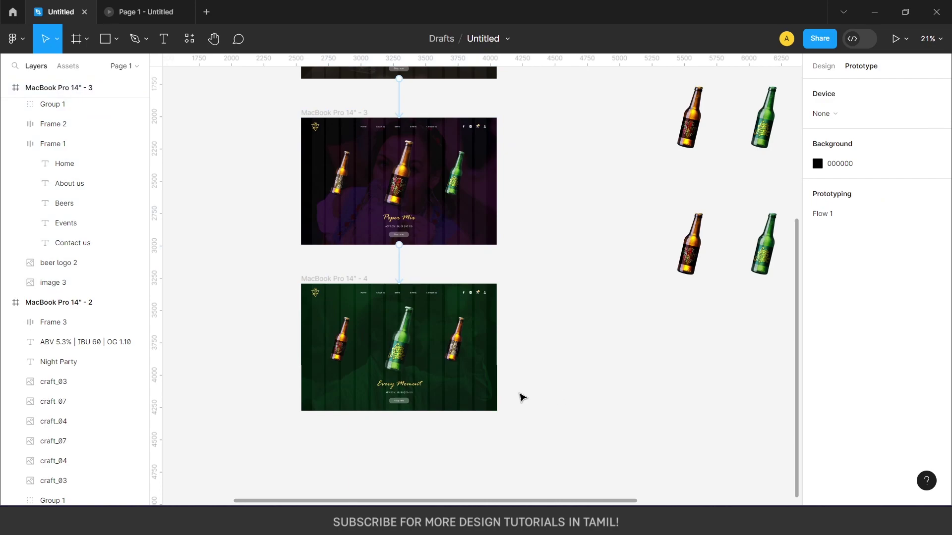
pyautogui.click(488, 403)
pyautogui.click(508, 391)
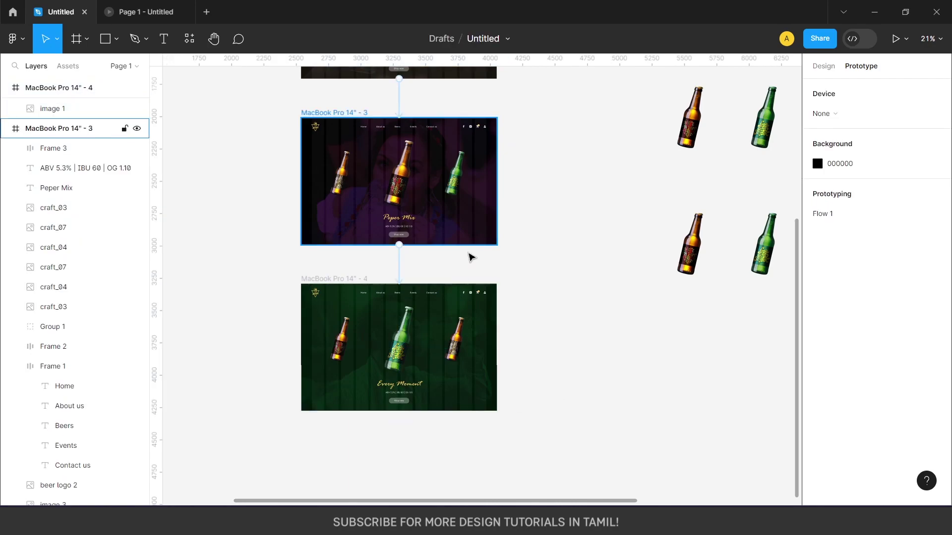
pyautogui.scroll(5, 496, 315)
# - Play the prototype, advance to the Night Party slide, then return to the Untitled design file
pyautogui.click(132, 12)
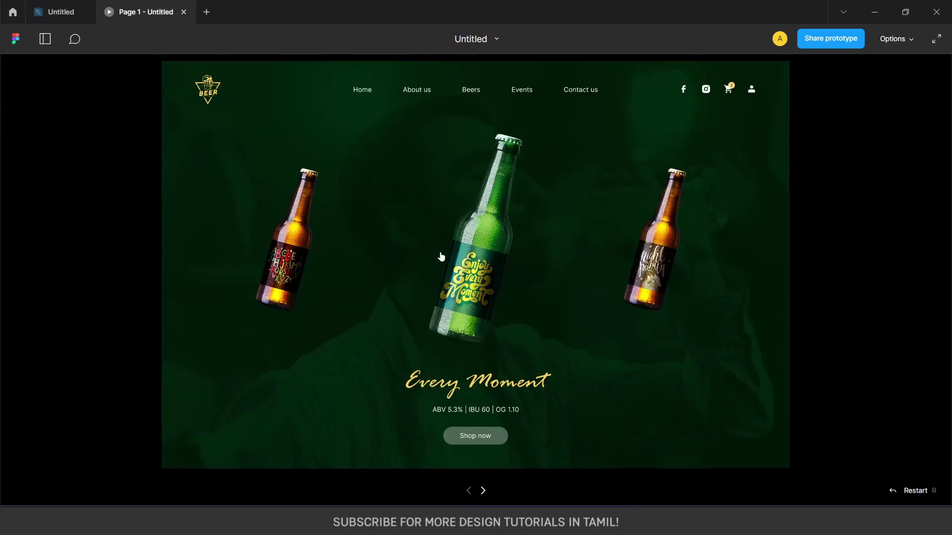
pyautogui.click(466, 277)
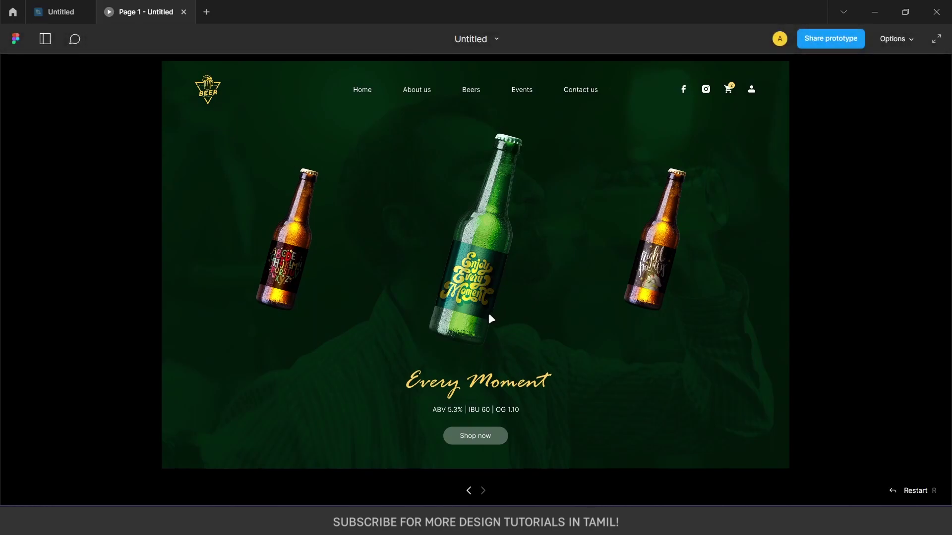
pyautogui.click(89, 13)
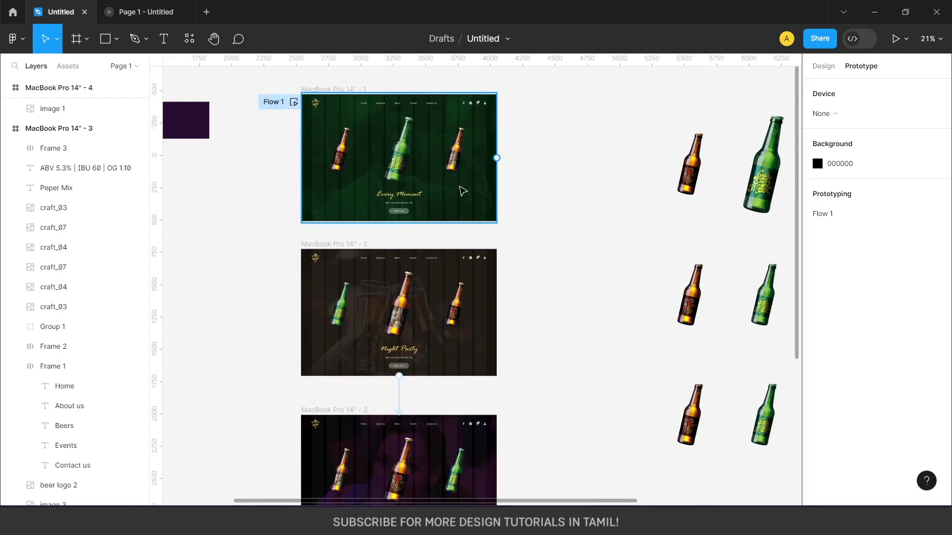
# - Connect frame 4's prototype link back to frame 1
pyautogui.scroll(-5, 495, 346)
pyautogui.click(498, 389)
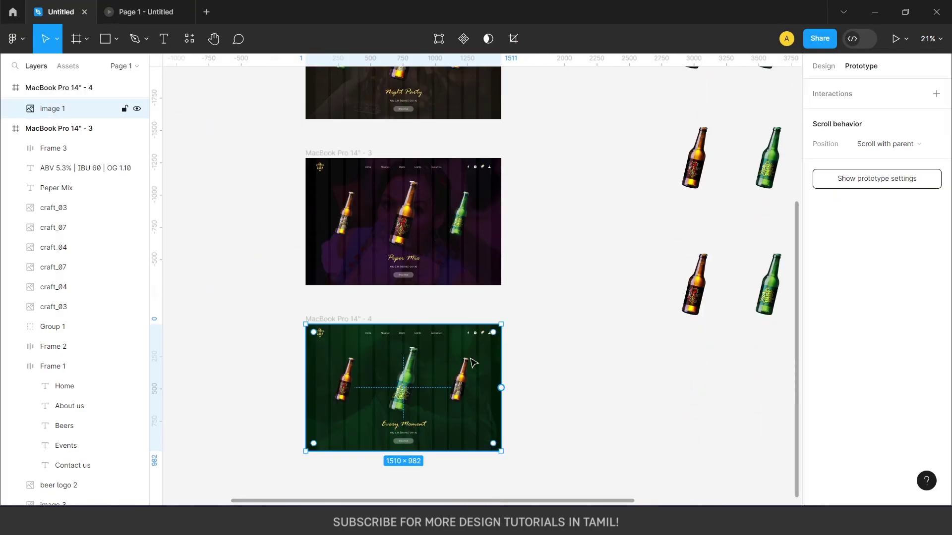
pyautogui.hotkey('shift', 'Return')
pyautogui.moveTo(501, 388); pyautogui.dragTo(417, 192)
pyautogui.scroll(4, 548, 179)
# - Make the link fire After delay of 1ms with an Instant transition, then preview the prototype
pyautogui.click(360, 218)
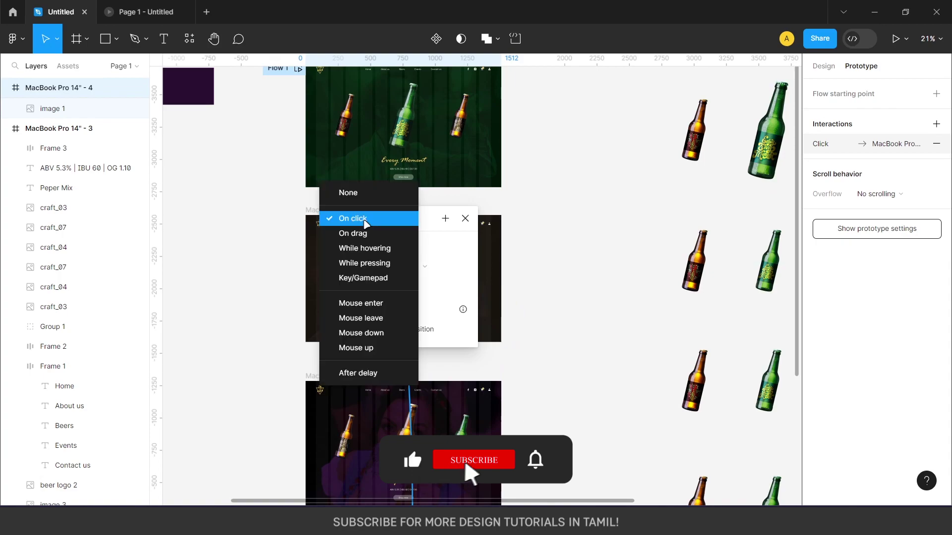
pyautogui.click(379, 373)
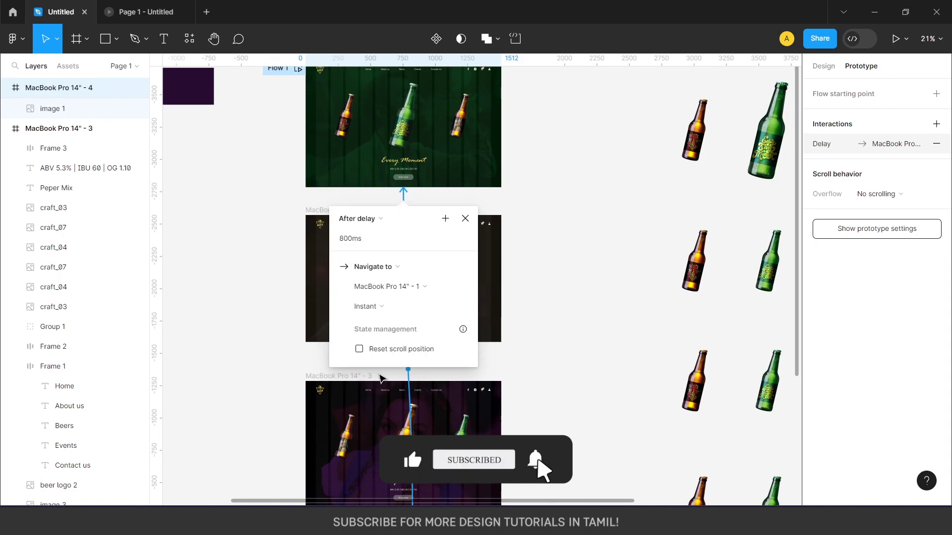
pyautogui.click(367, 241)
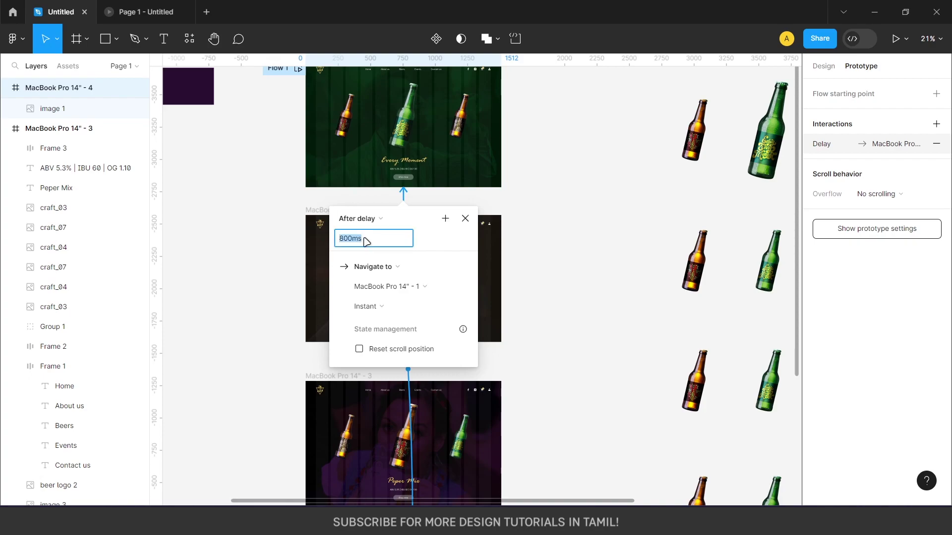
pyautogui.write('1')
pyautogui.click(372, 311)
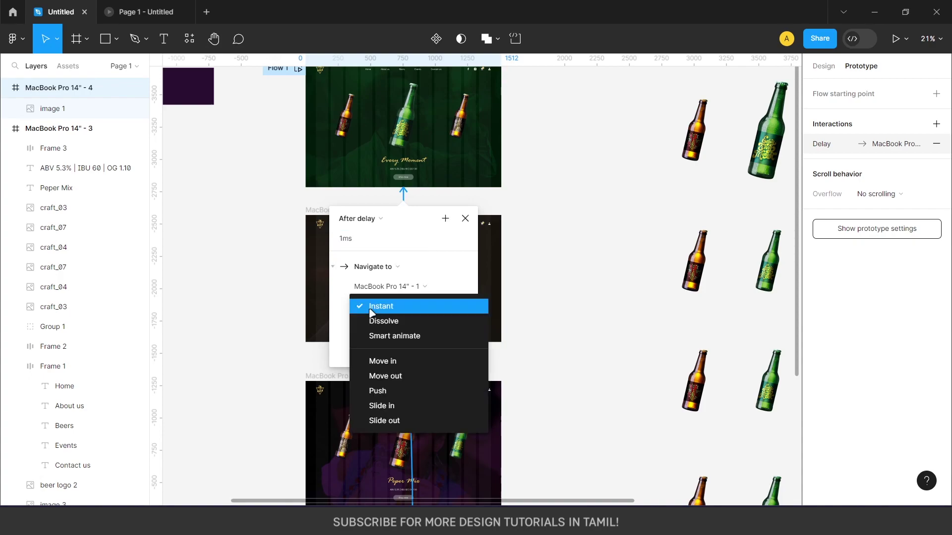
pyautogui.click(370, 311)
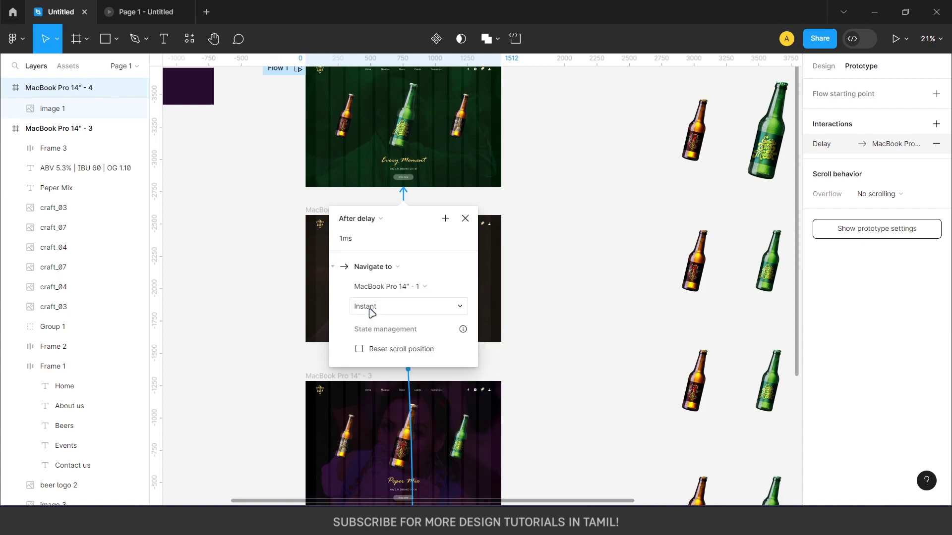
pyautogui.click(464, 218)
pyautogui.click(129, 11)
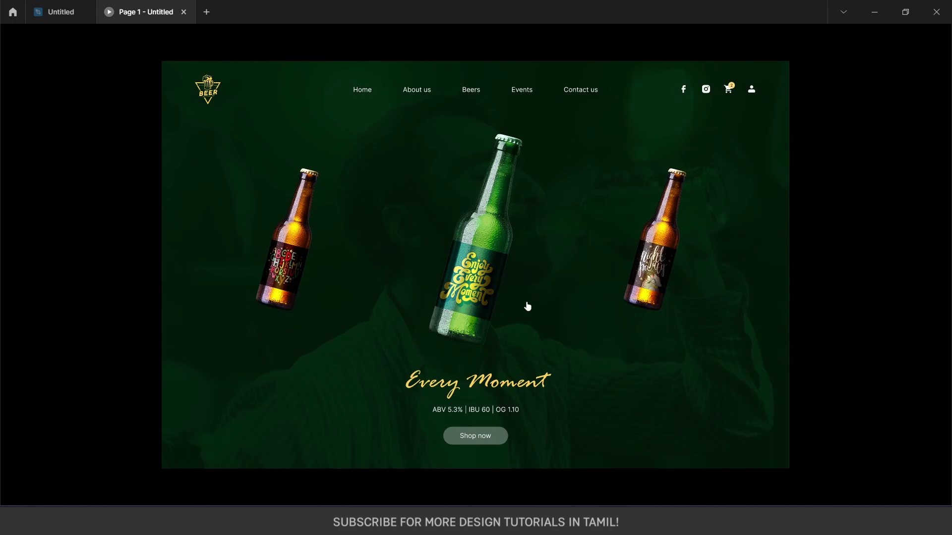
# - Return to the Untitled design tab to view all four frames in the looping flow
pyautogui.click(54, 11)
pyautogui.scroll(-3, 357, 193)
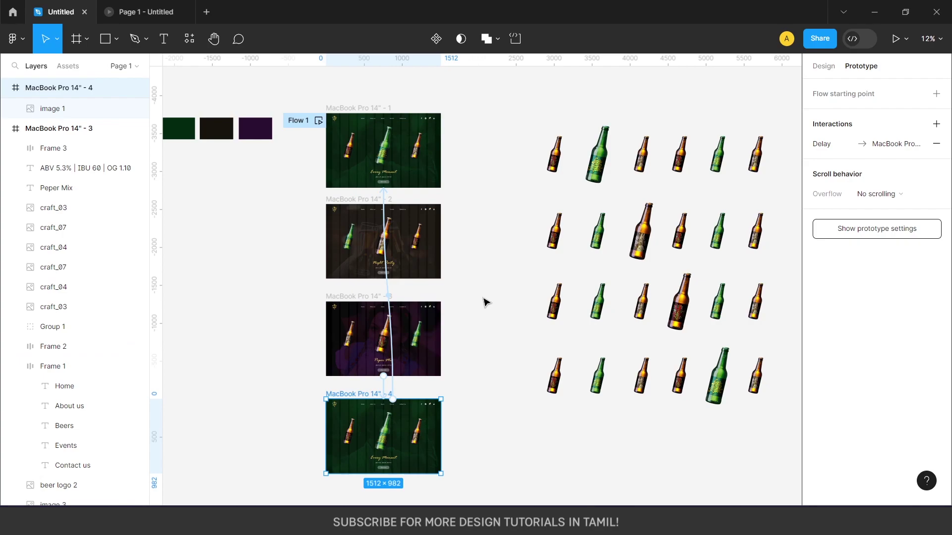
# - Play the Page 1 prototype and advance from Every Moment to the Night Party slide
pyautogui.click(141, 12)
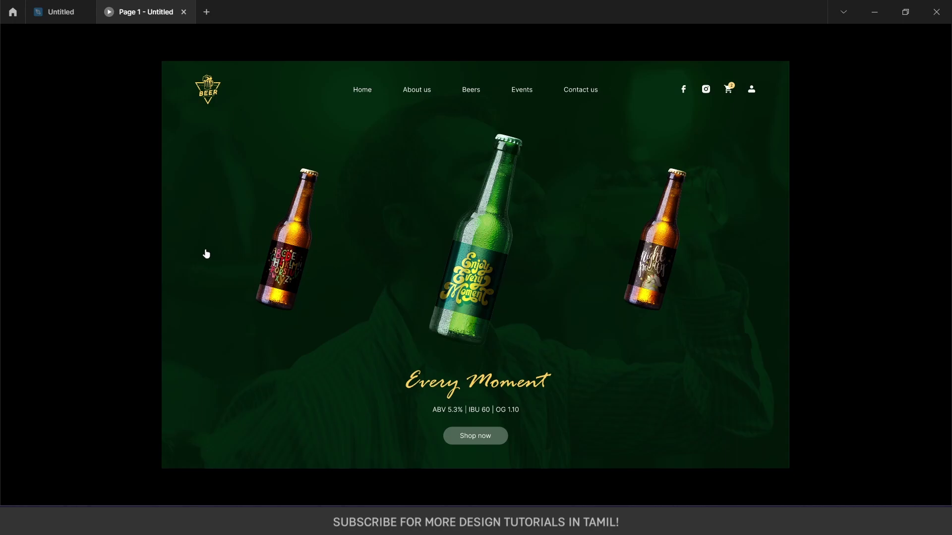
pyautogui.click(496, 288)
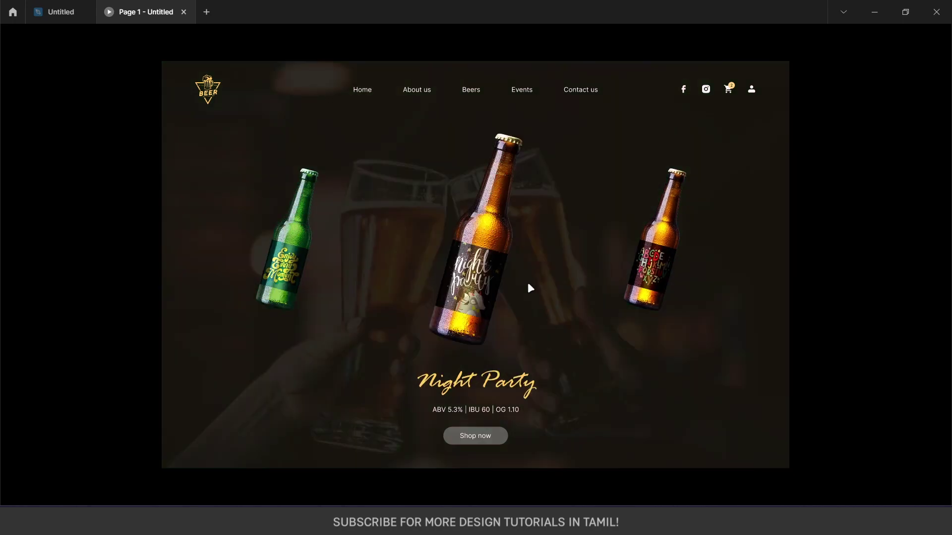